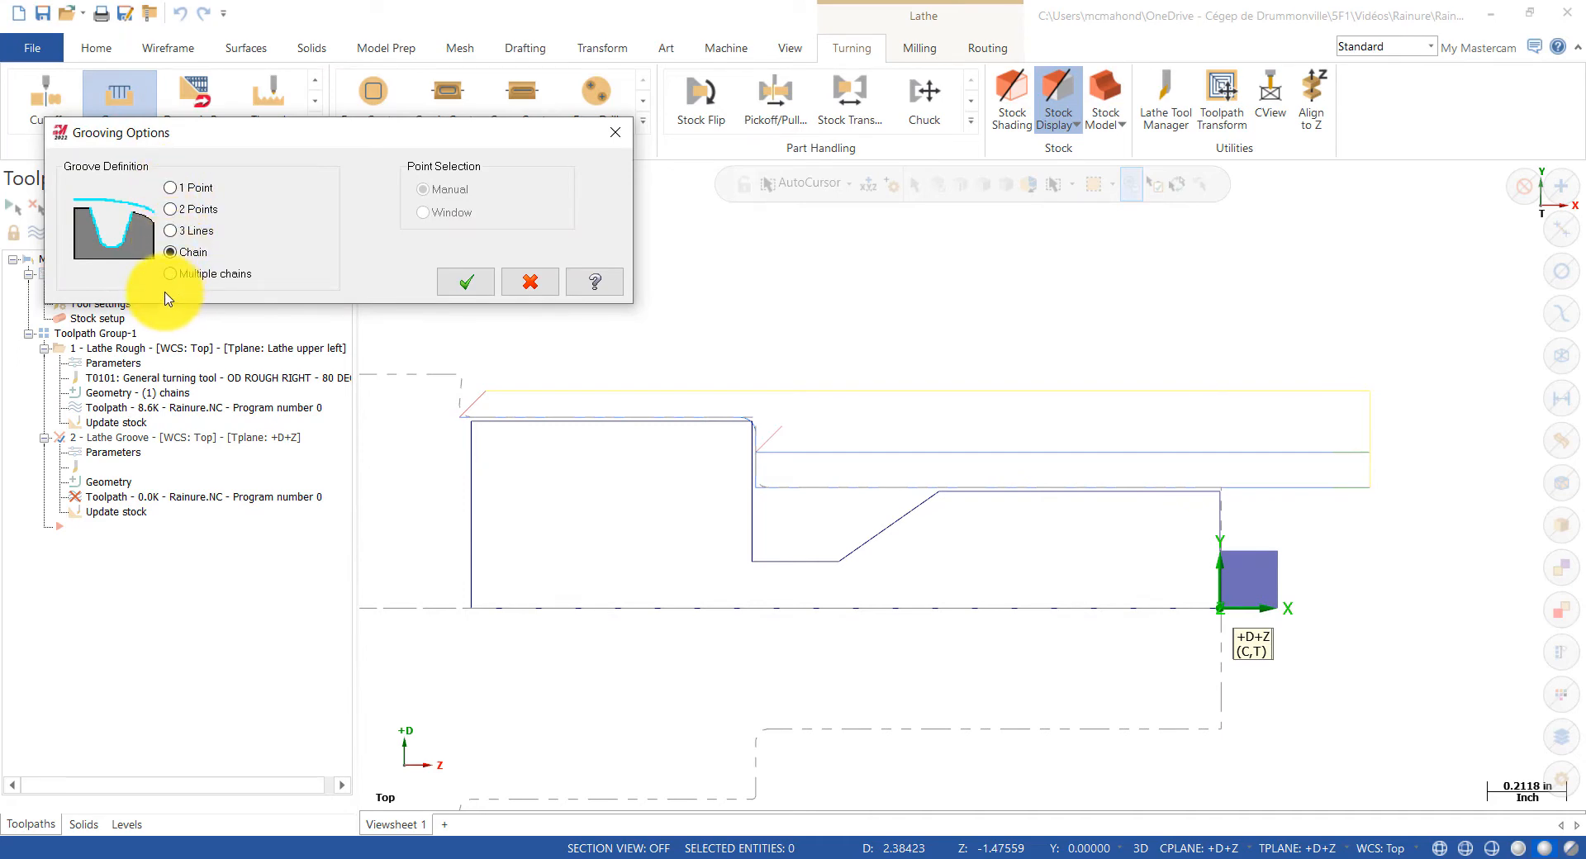
Step: Define the groove by Chain and chain the profile from the sloped wall across the floor to the vertical shoulder wall
click(170, 230)
click(170, 252)
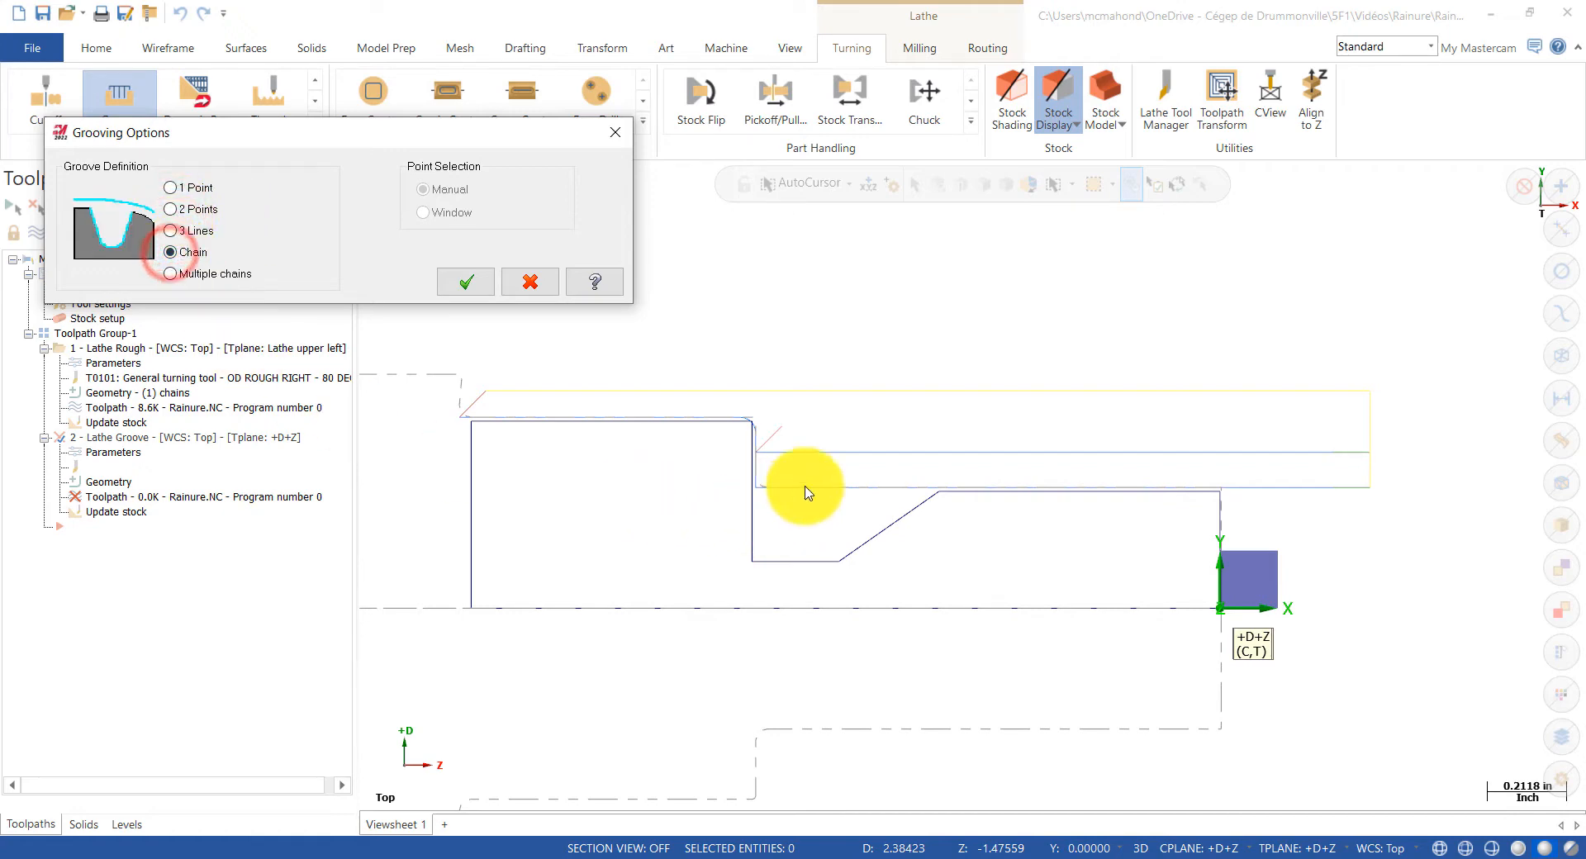
click(463, 278)
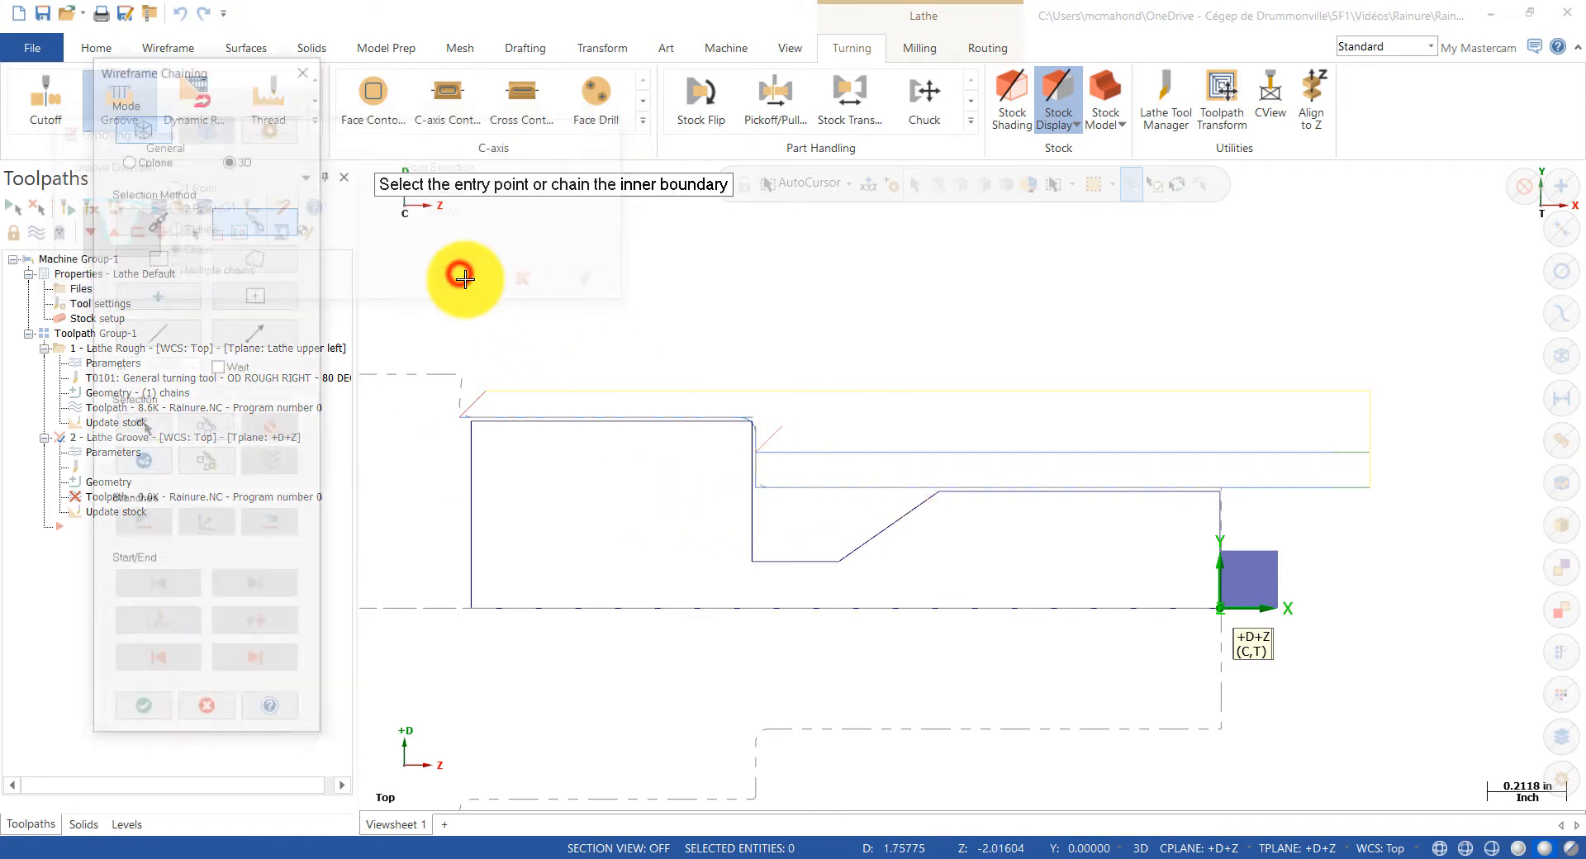
click(931, 501)
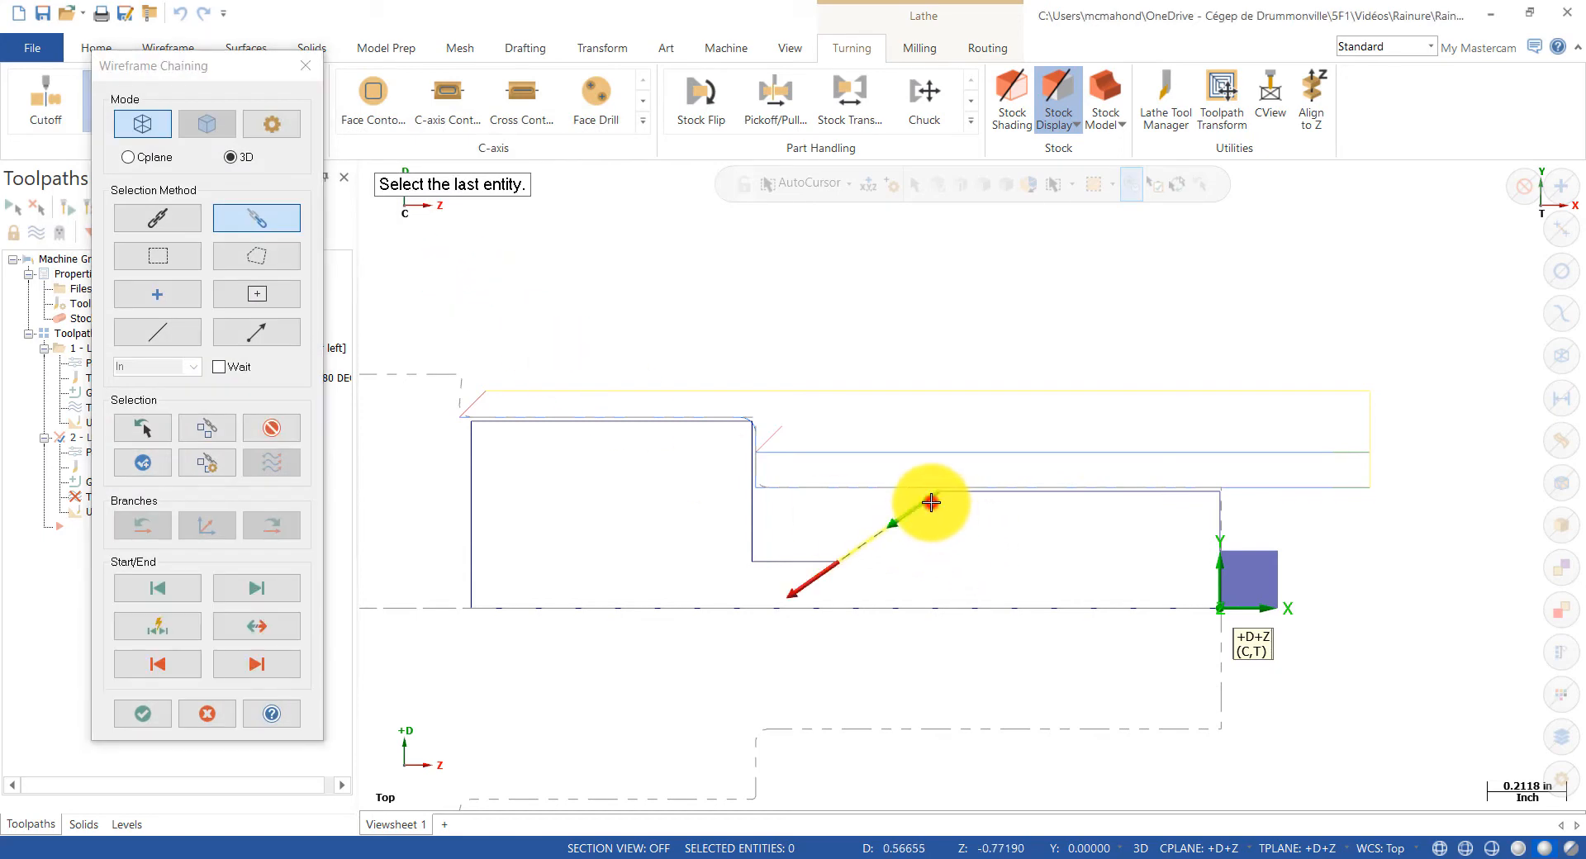
click(741, 439)
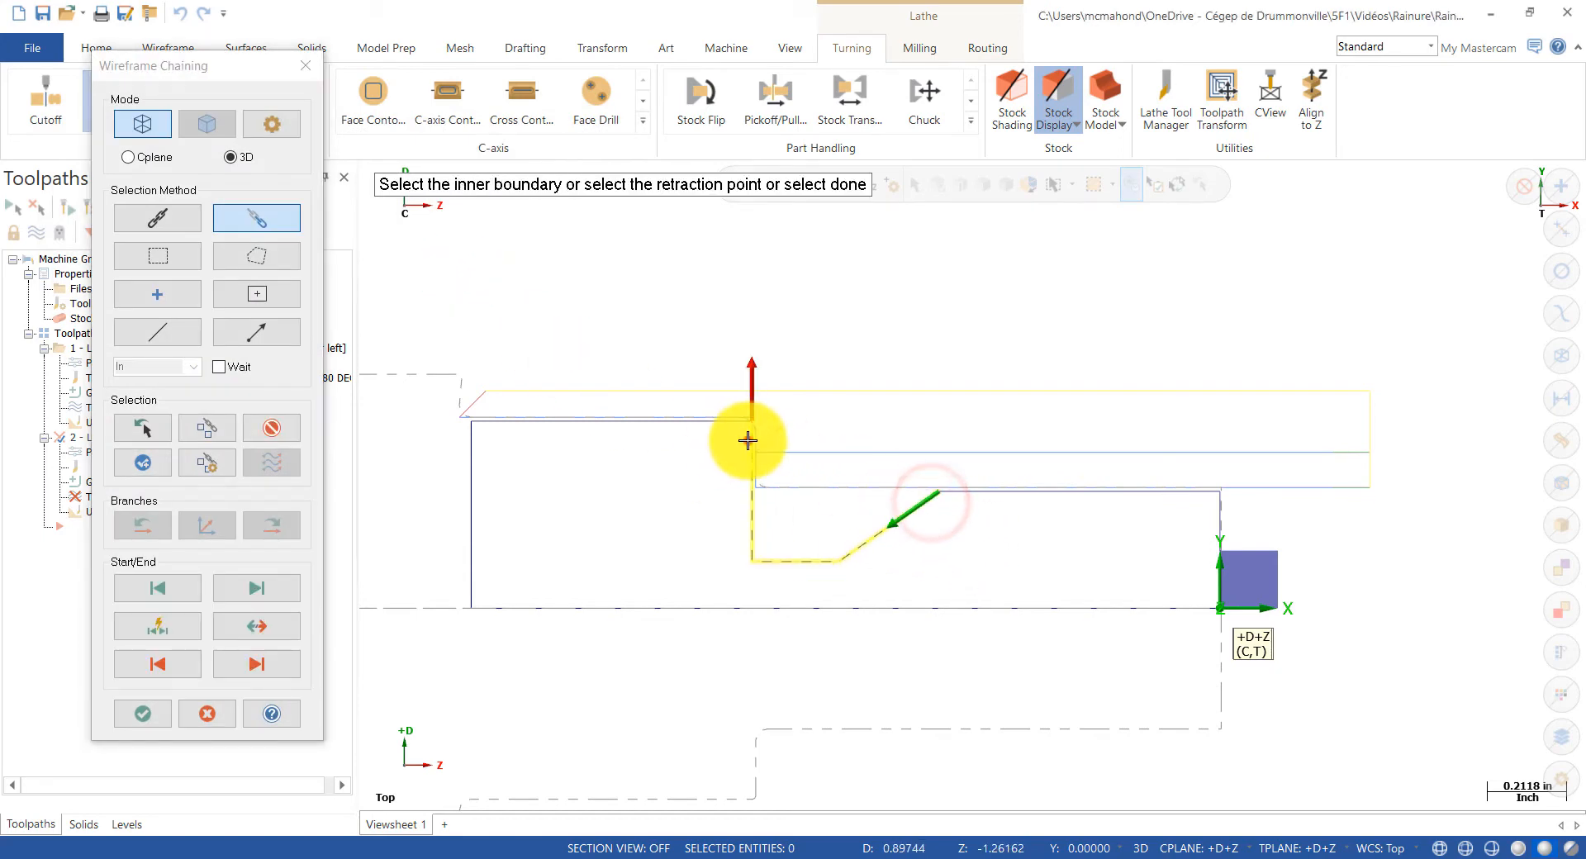
click(145, 715)
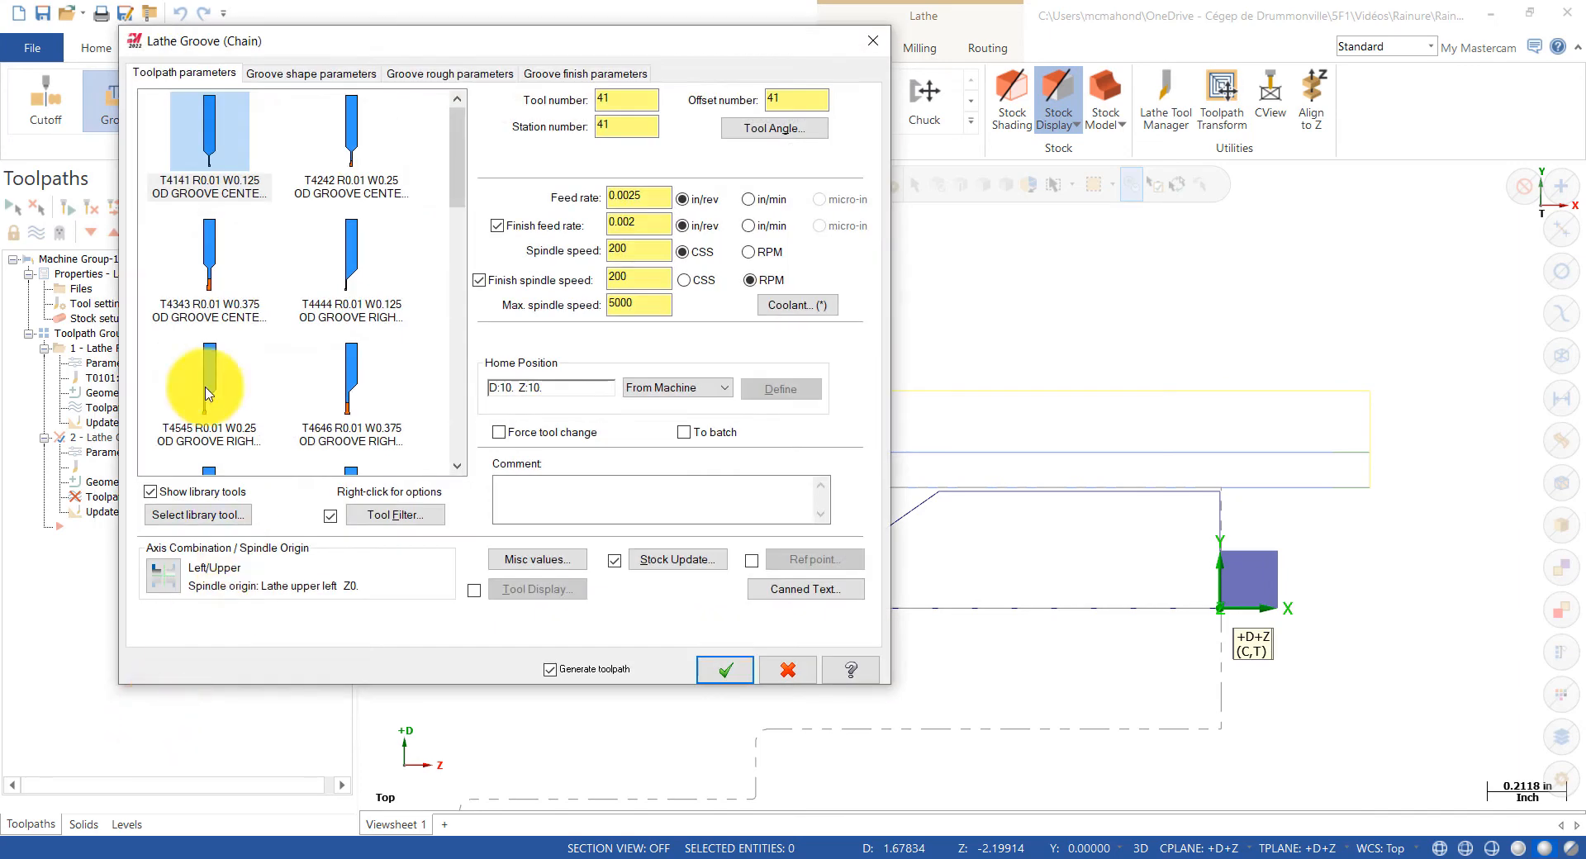
Step: Select the T4444 R0.01 W0.125 OD GROOVE RIGHT - NARROW tool for the groove operation
click(354, 263)
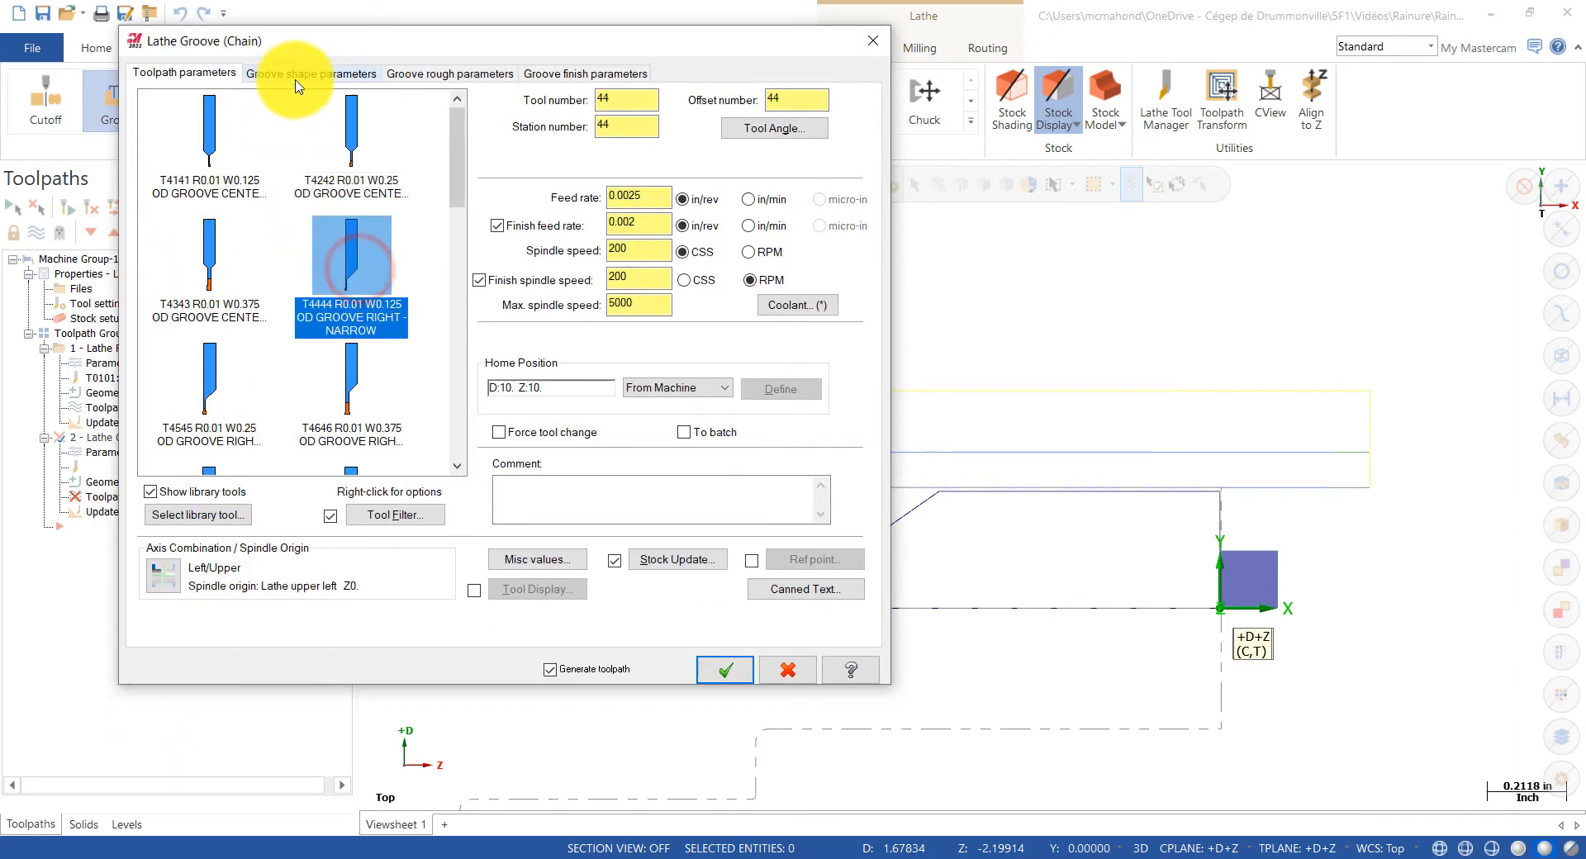
click(297, 76)
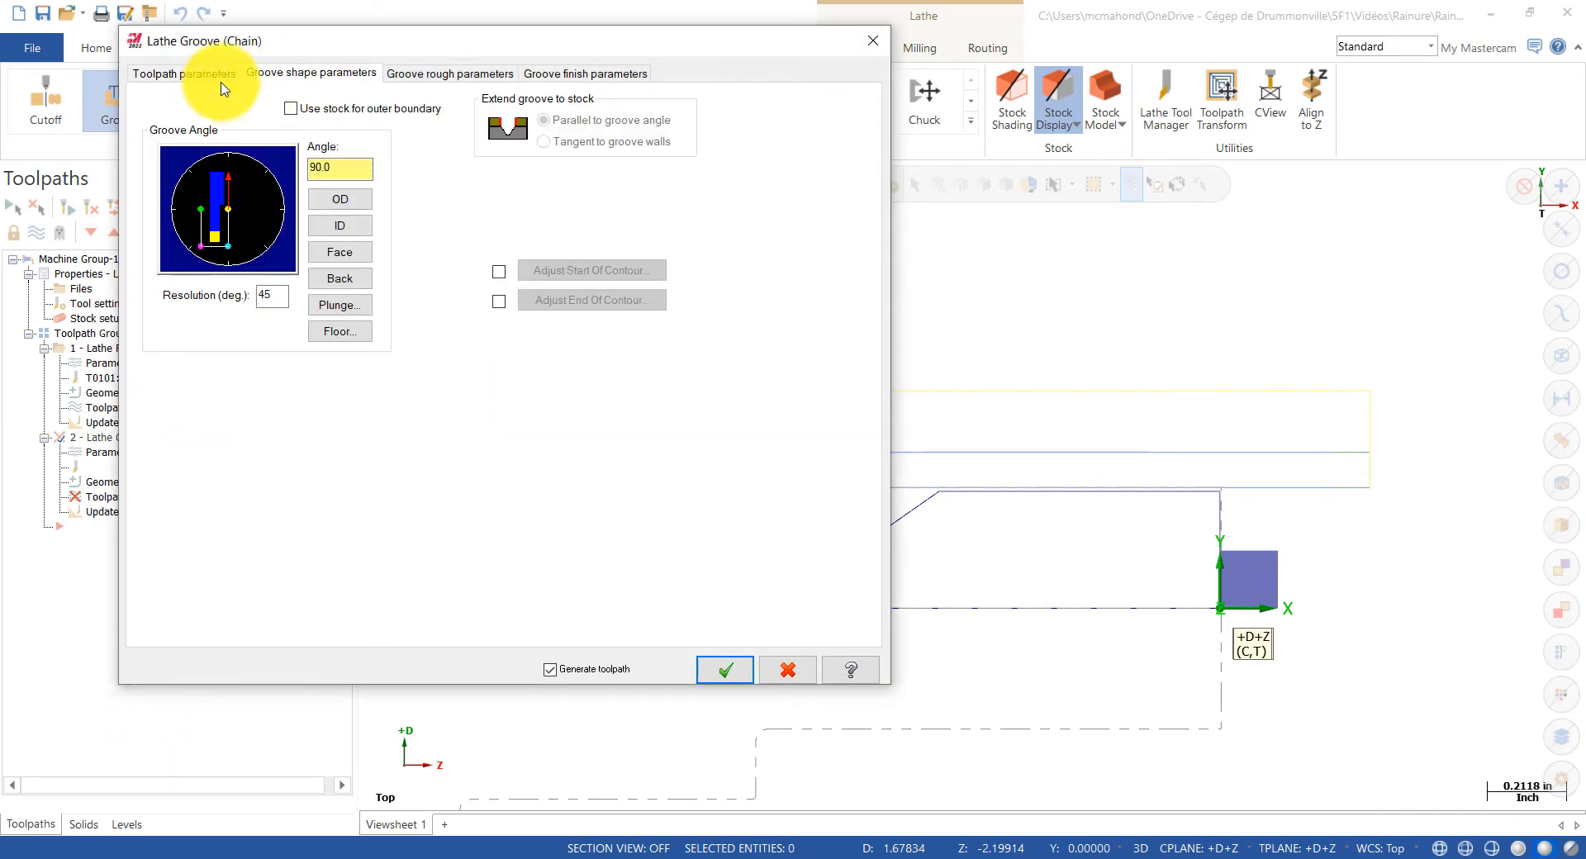
click(189, 76)
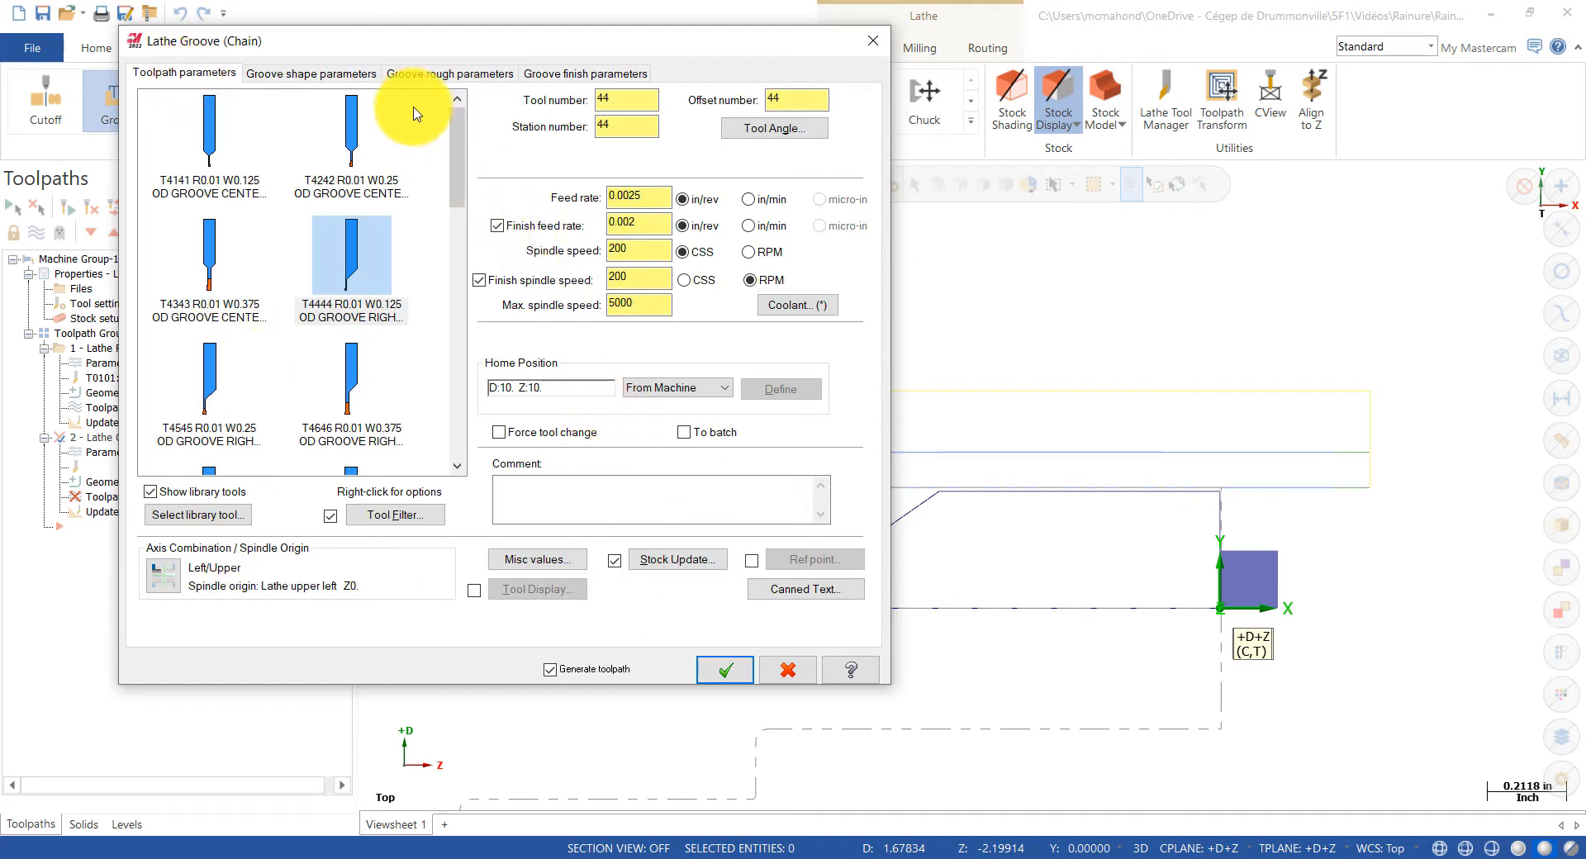
Step: Try the ID and Face groove angle presets and restore the OD preset at 90.0 degrees
click(345, 75)
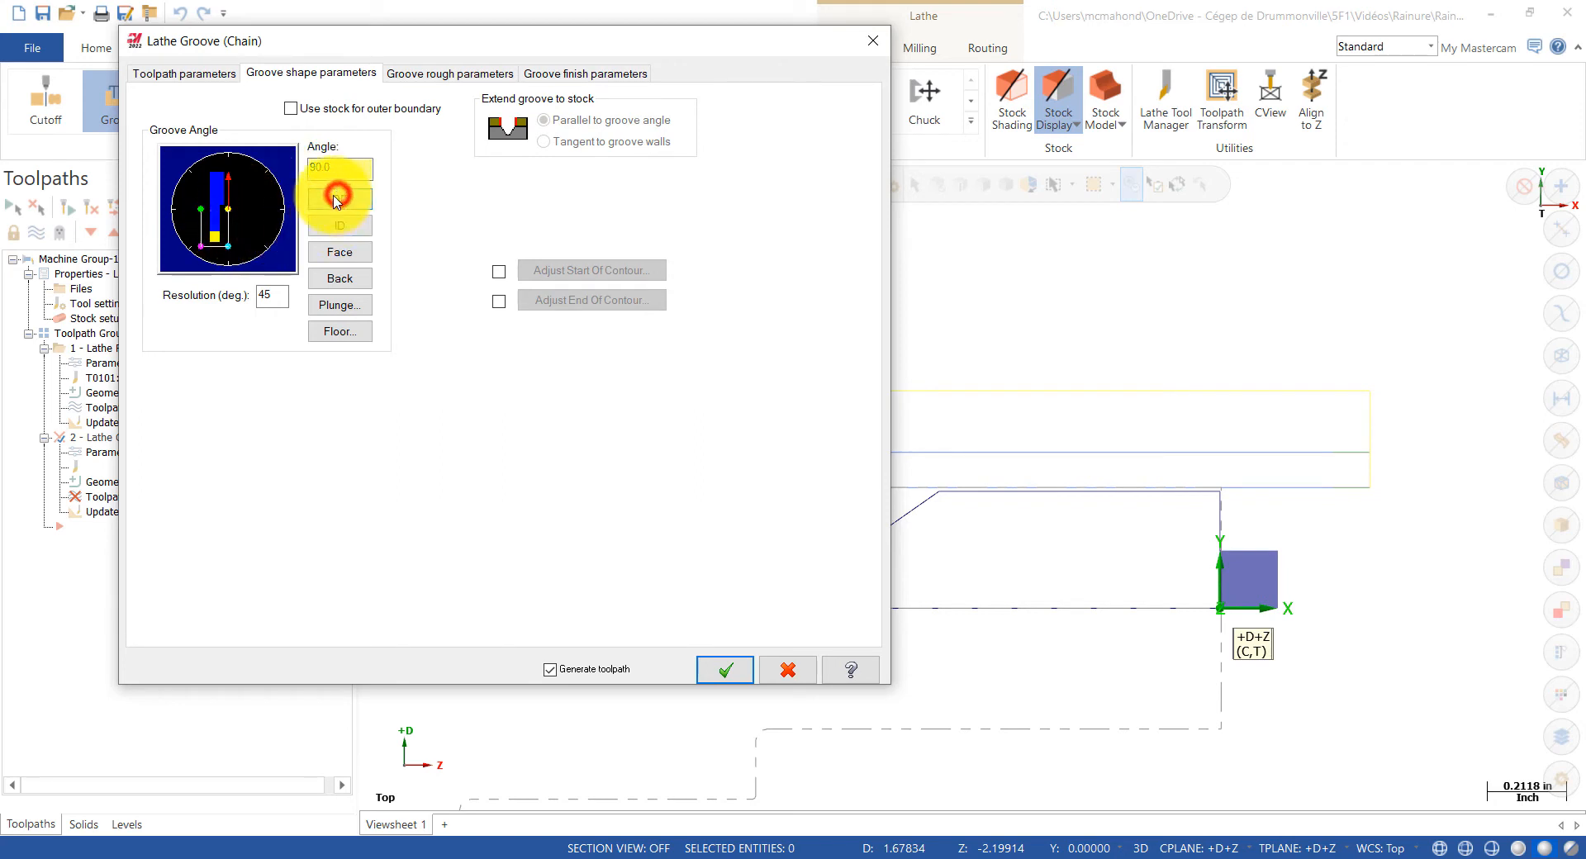
click(340, 226)
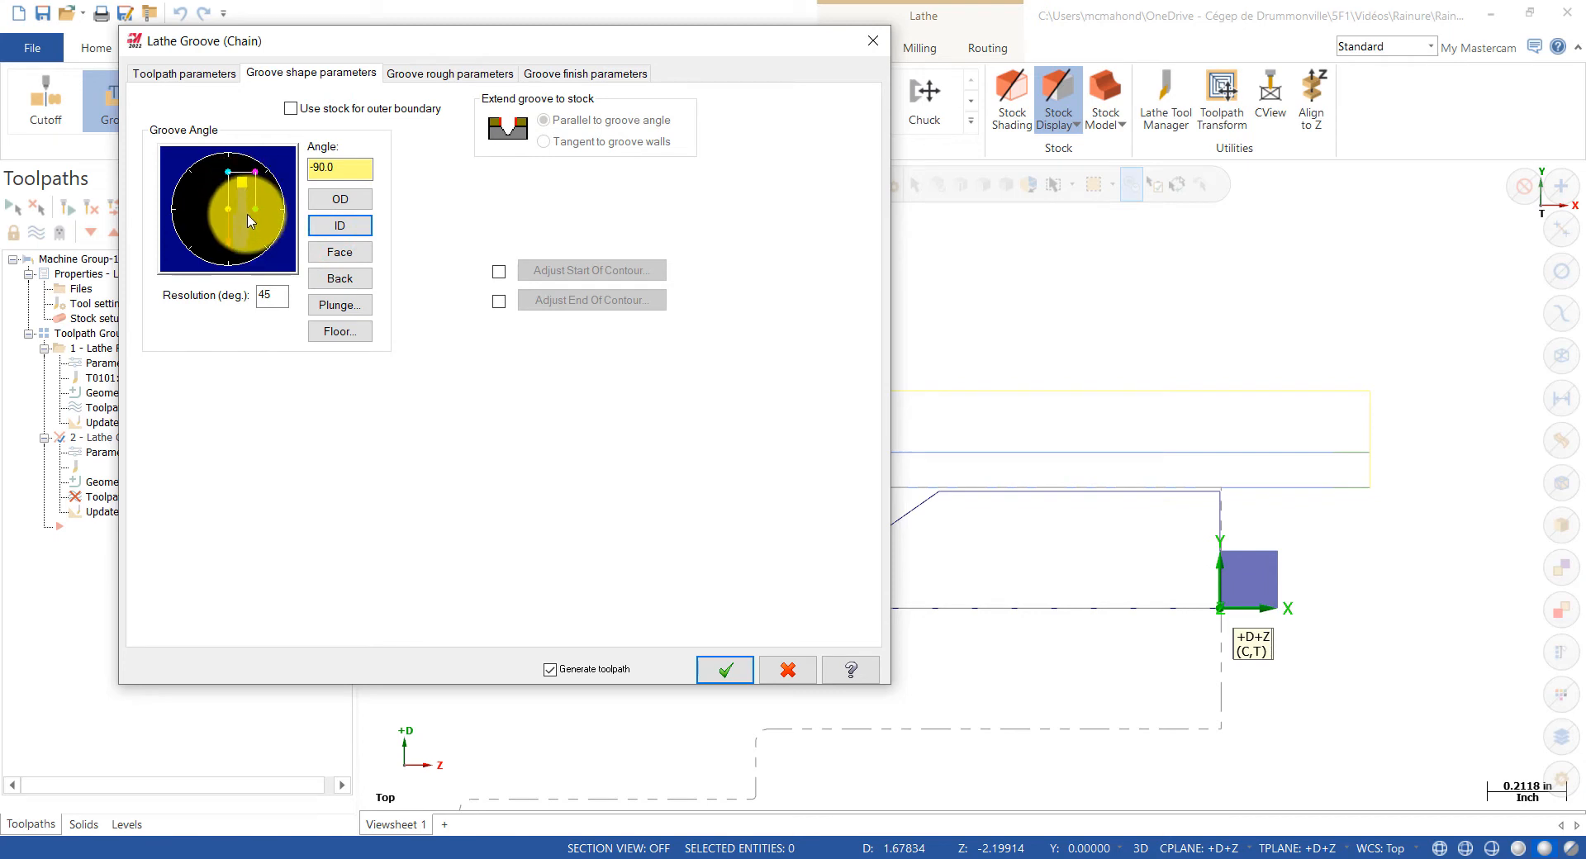
click(332, 251)
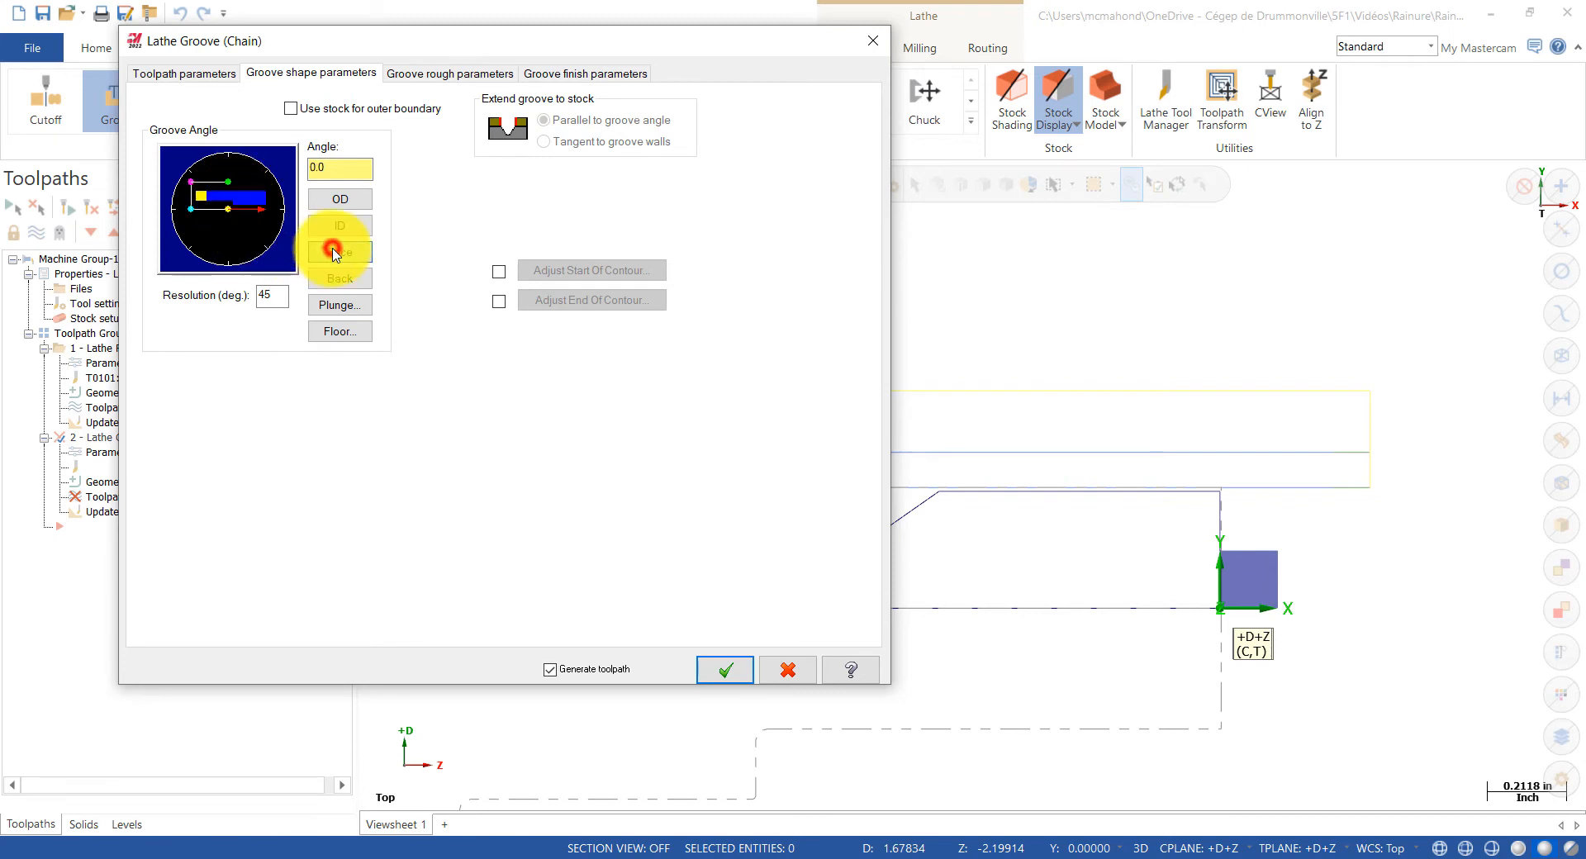
click(340, 205)
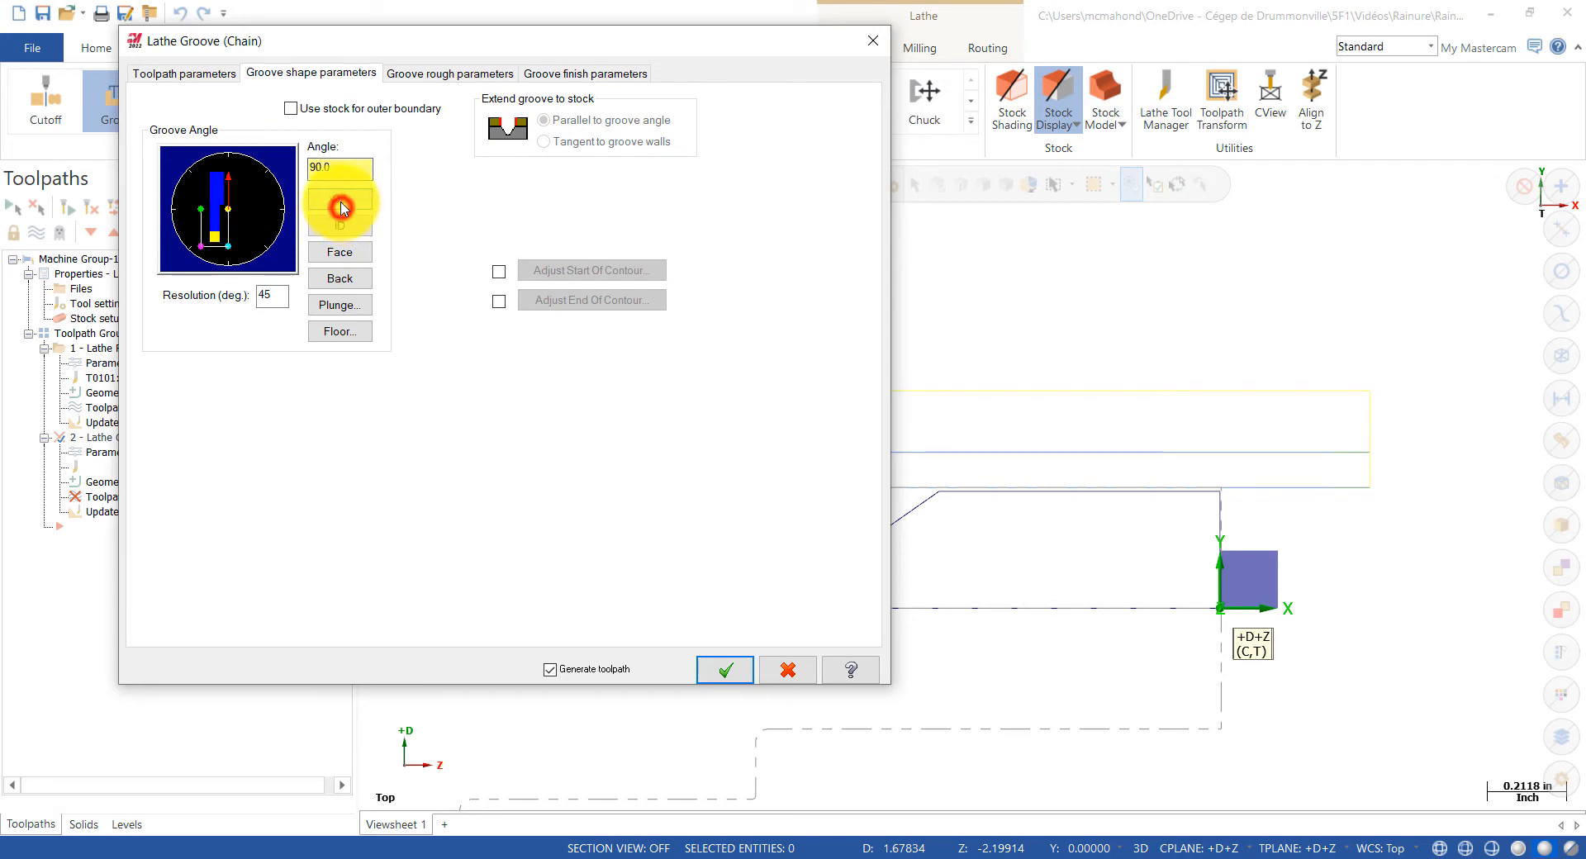
Step: Set the groove roughing to Steps walls with the Bi-Directional, Alternating cut direction
click(410, 74)
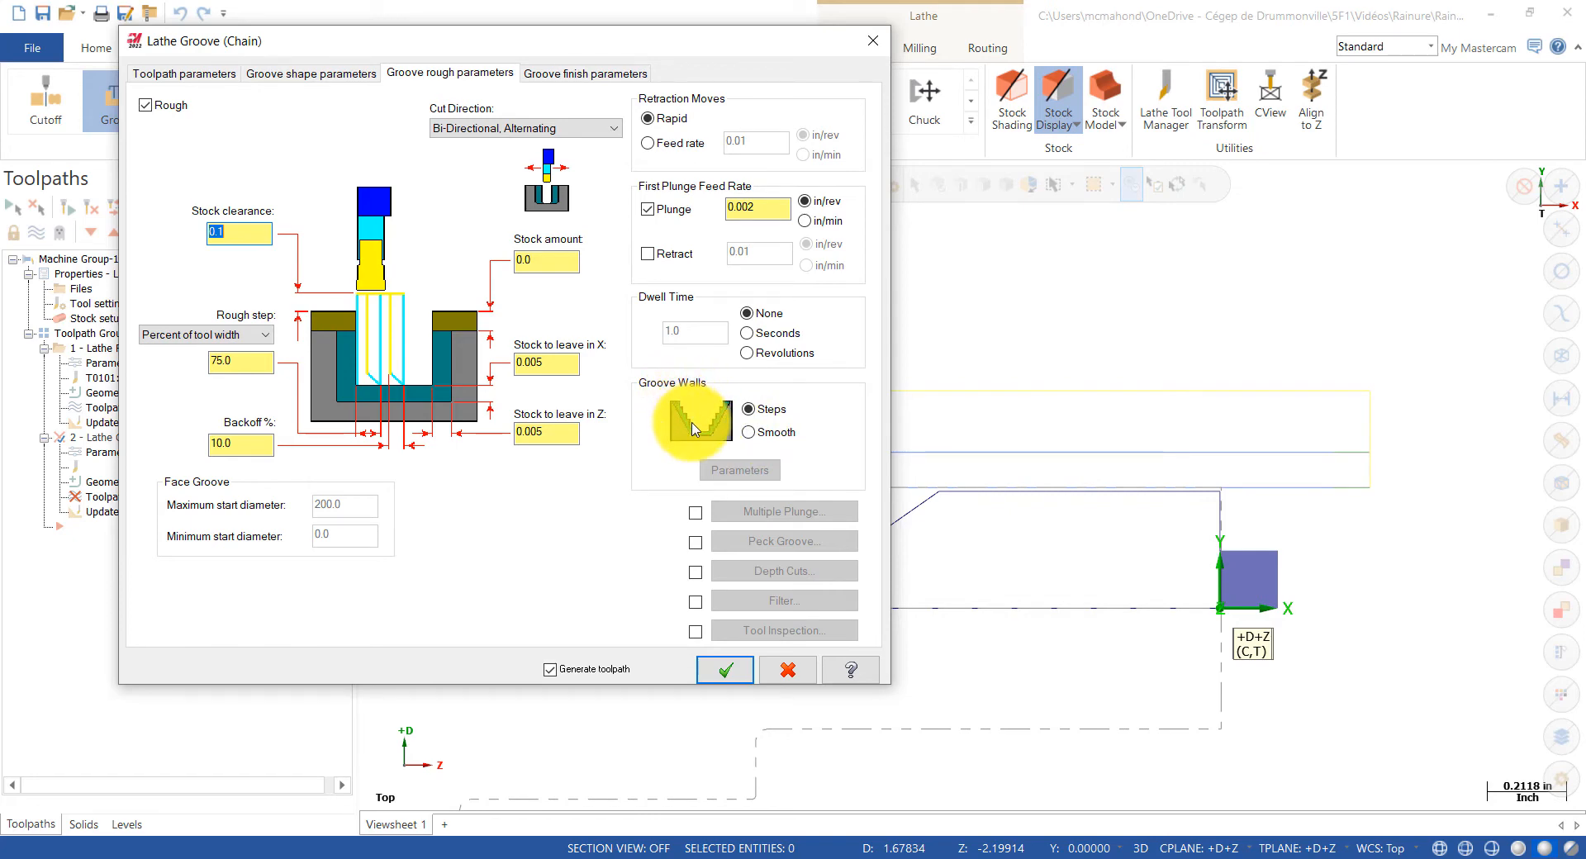
click(750, 436)
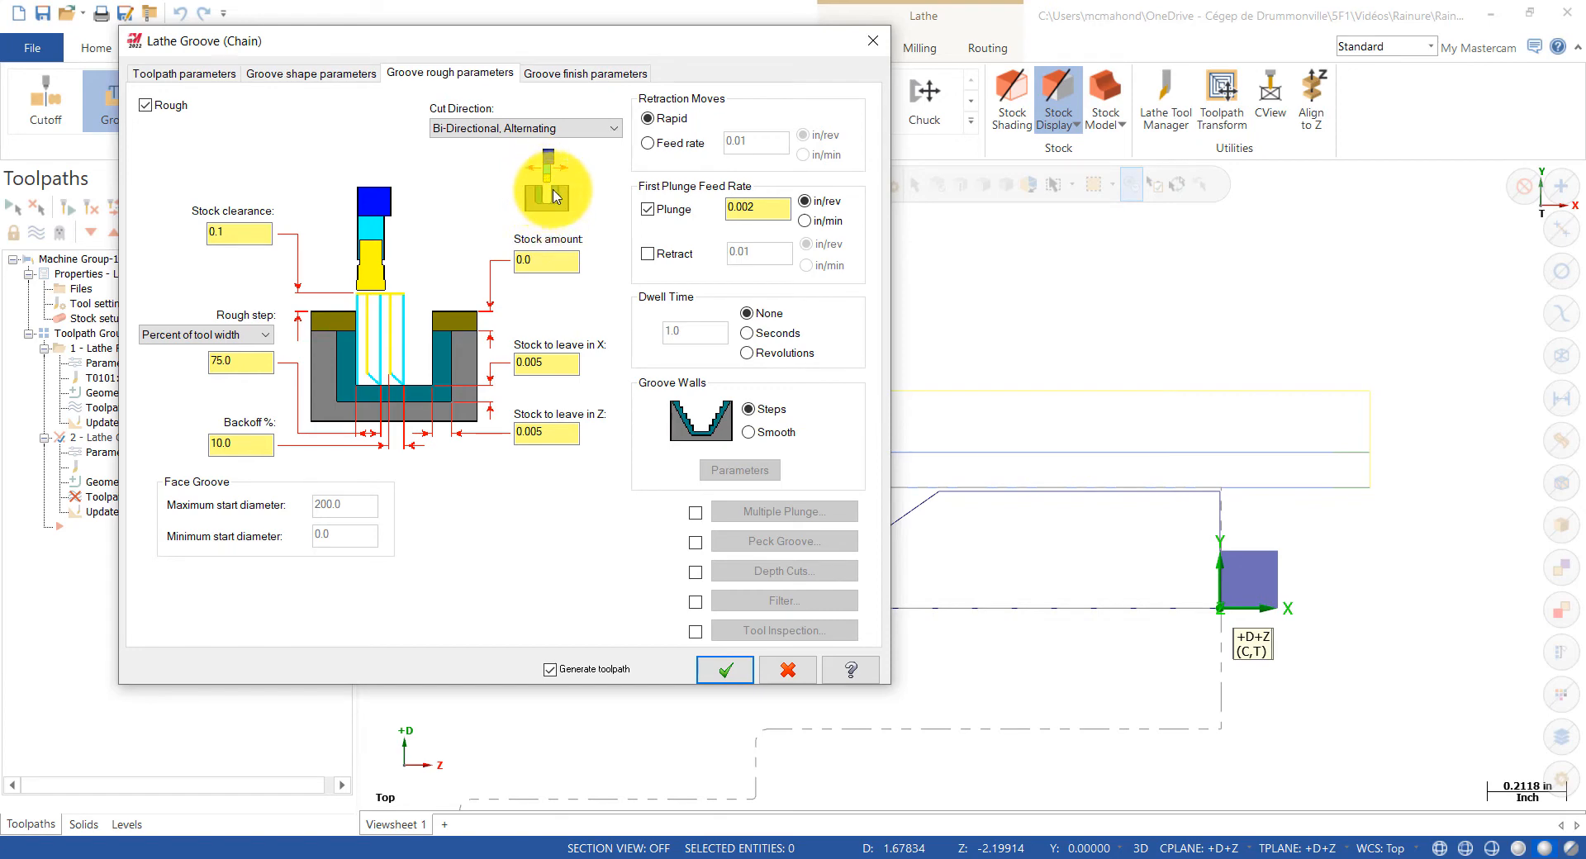
click(620, 129)
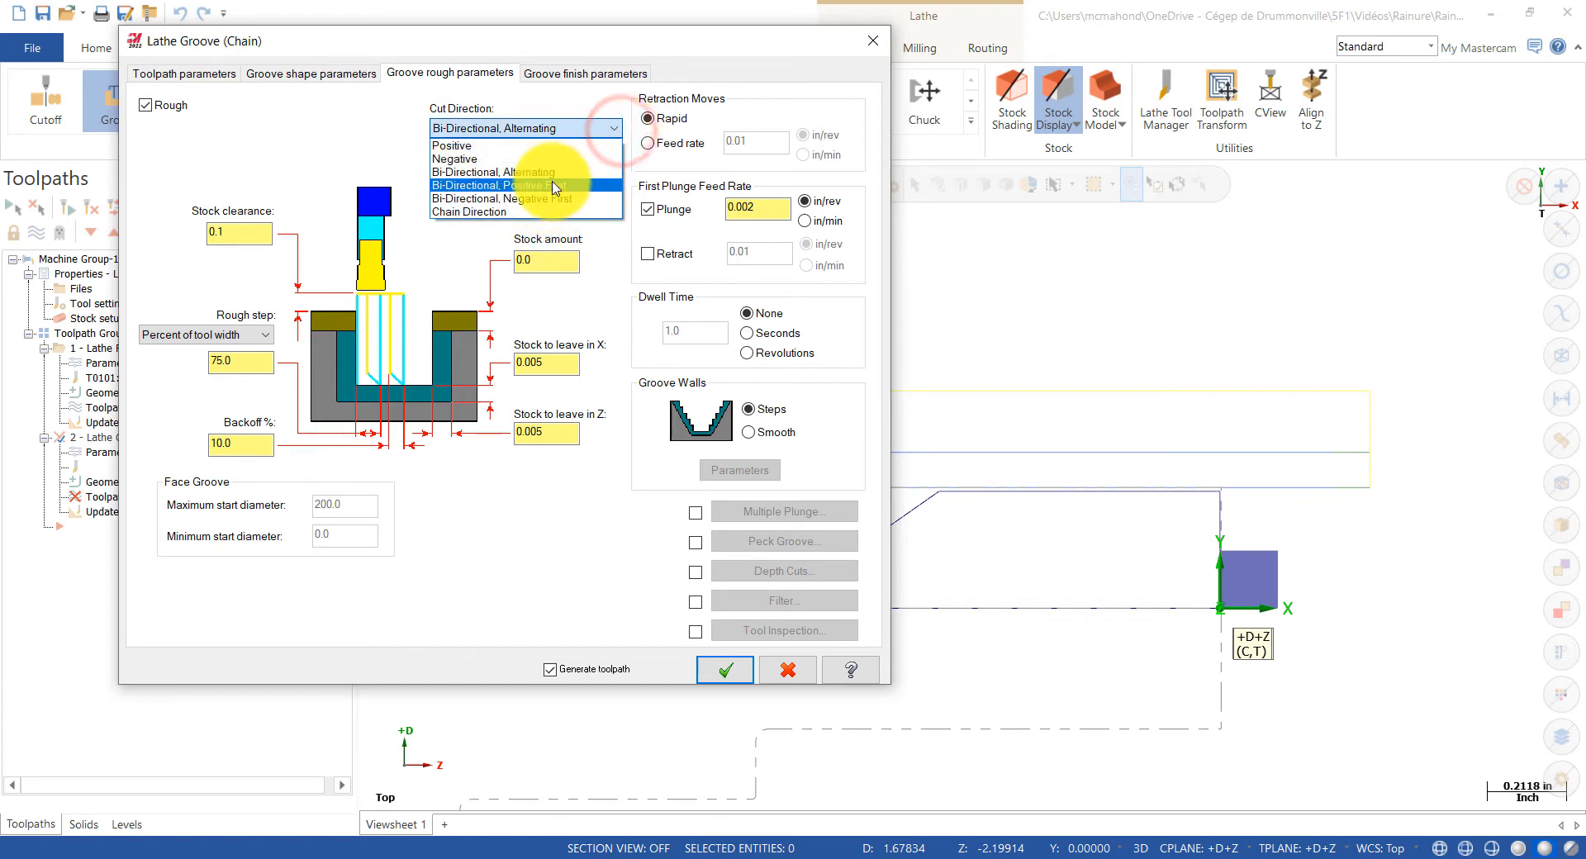
click(551, 177)
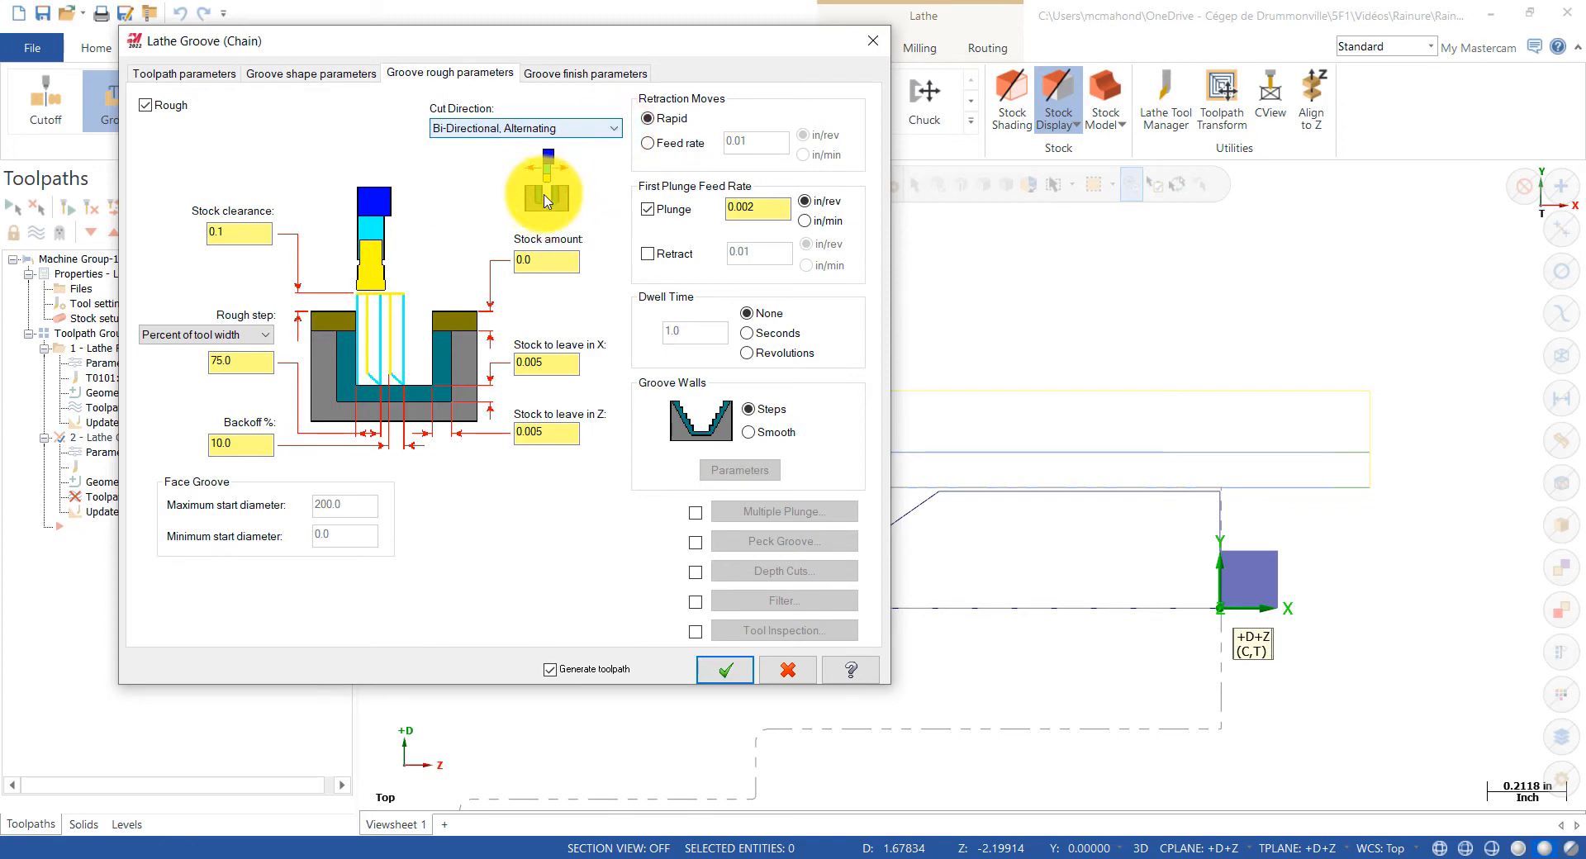
Step: Compare the CCW and CW options for the first finish pass and set its direction to CW
click(555, 75)
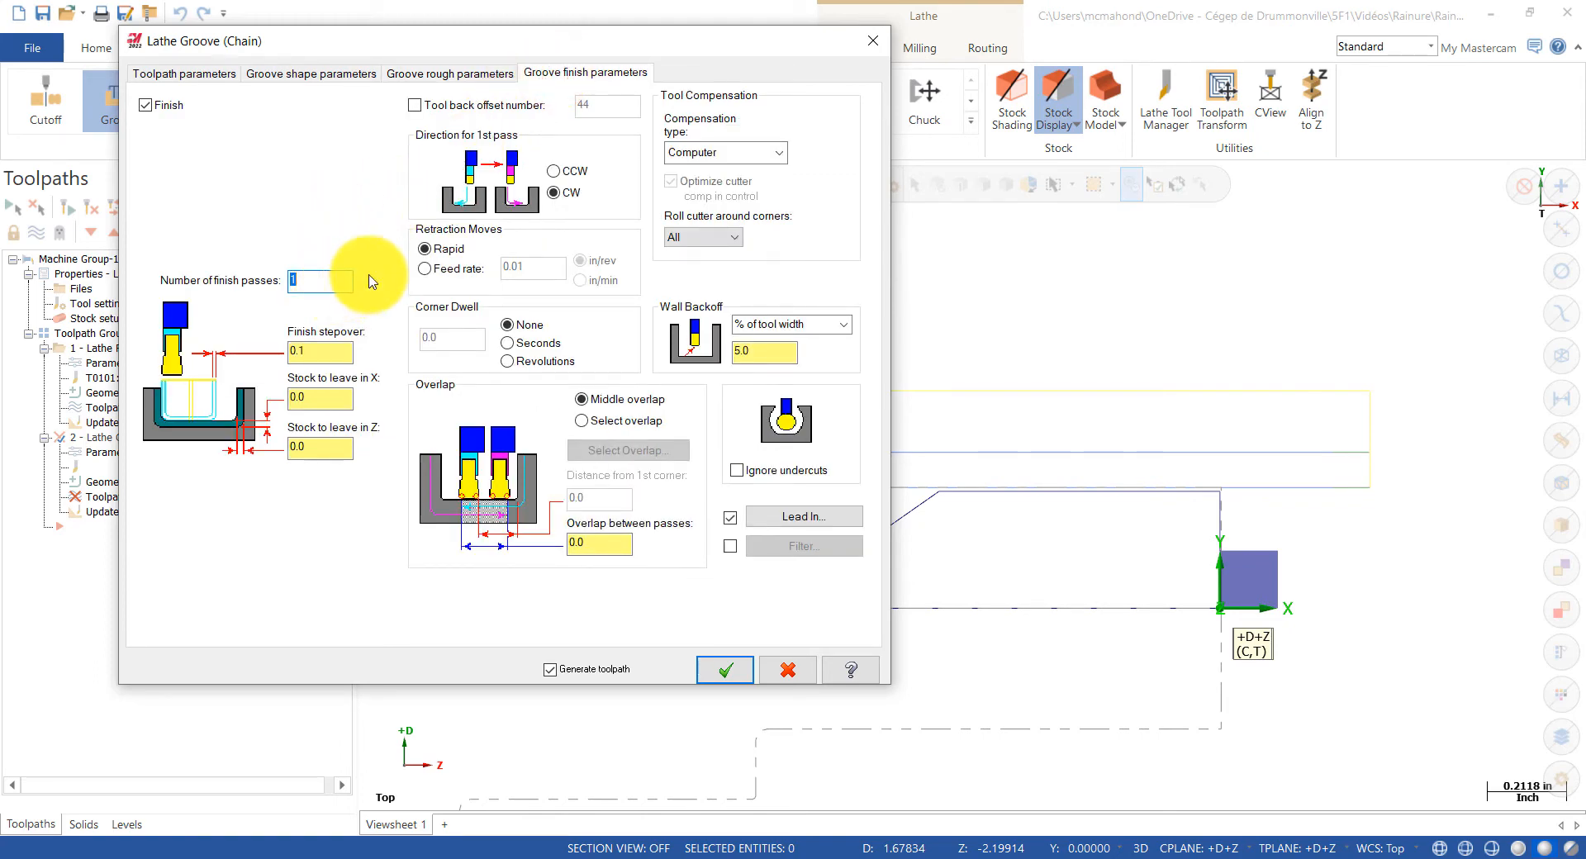
drag(556, 52, 434, 43)
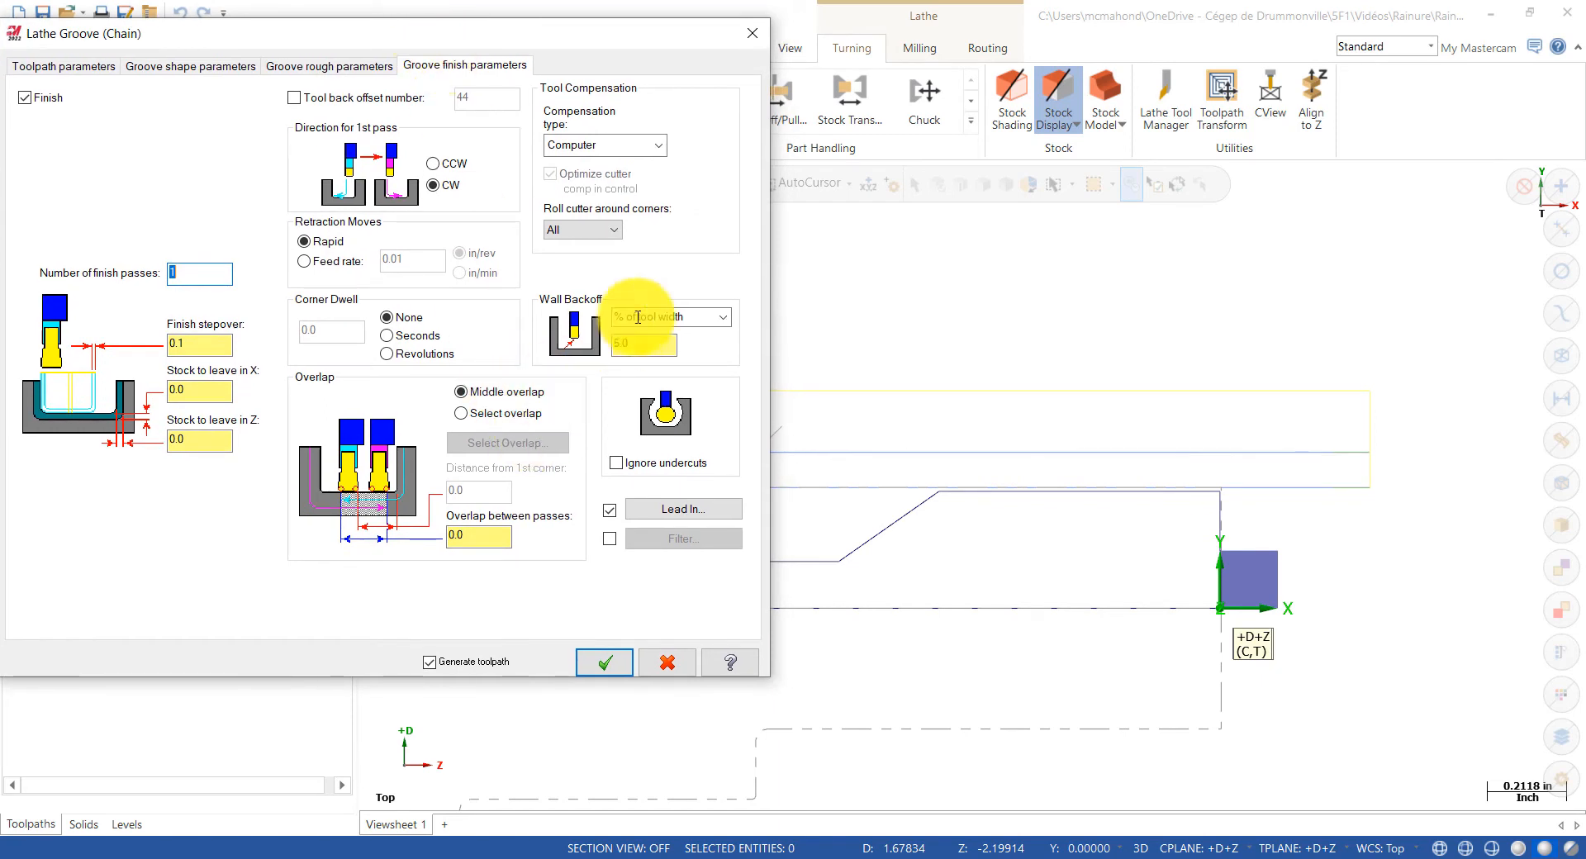
scroll(969, 368, down, 1)
scroll(966, 364, down, 3)
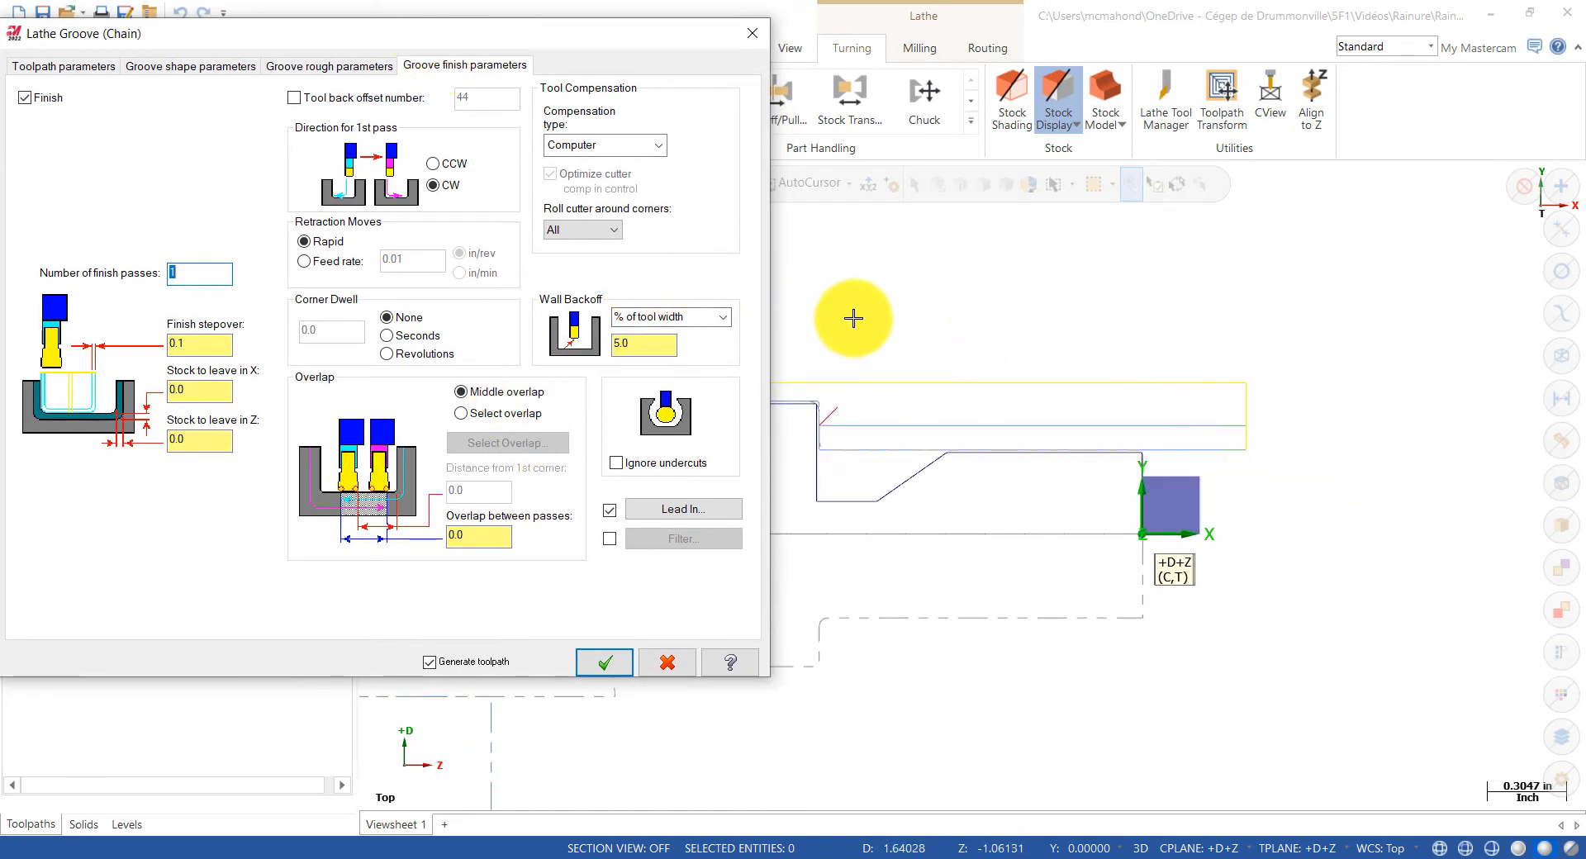
scroll(829, 318, down, 2)
scroll(1453, 410, down, 1)
scroll(839, 329, up, 4)
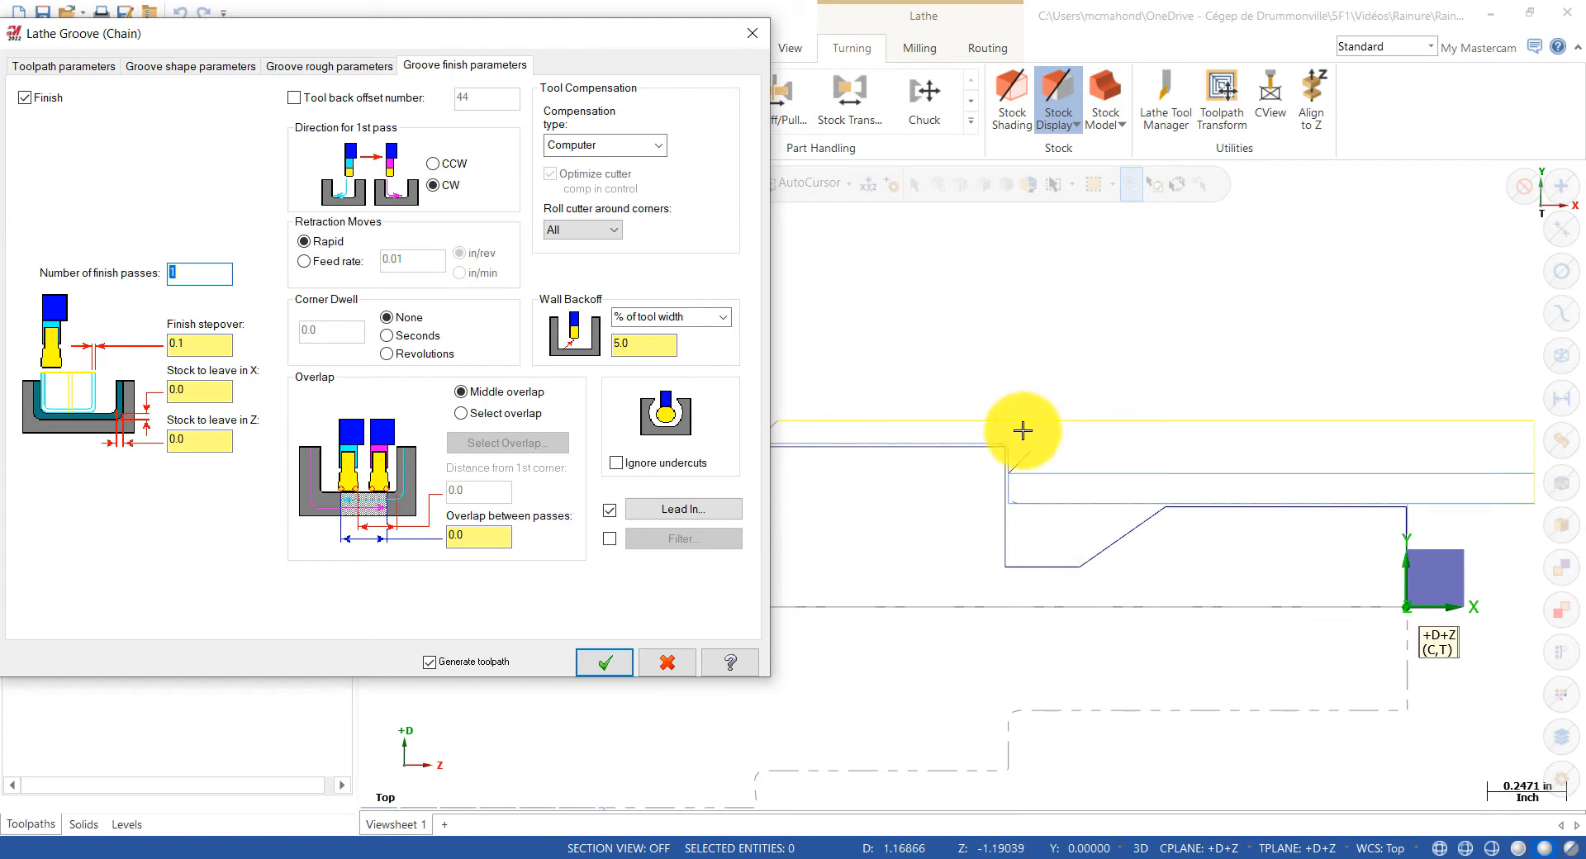
click(435, 165)
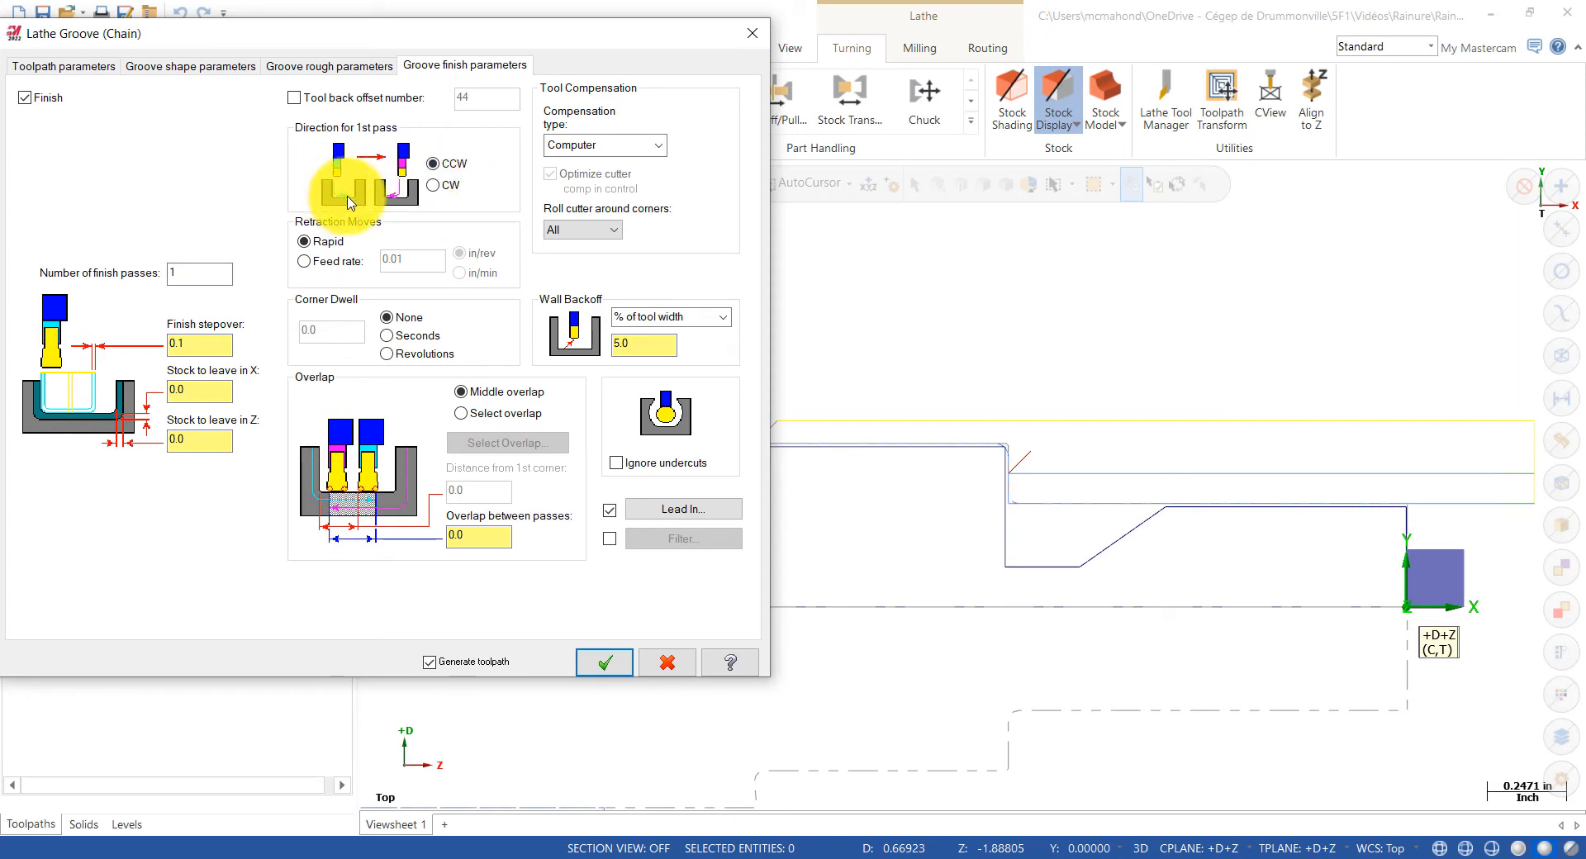
click(433, 185)
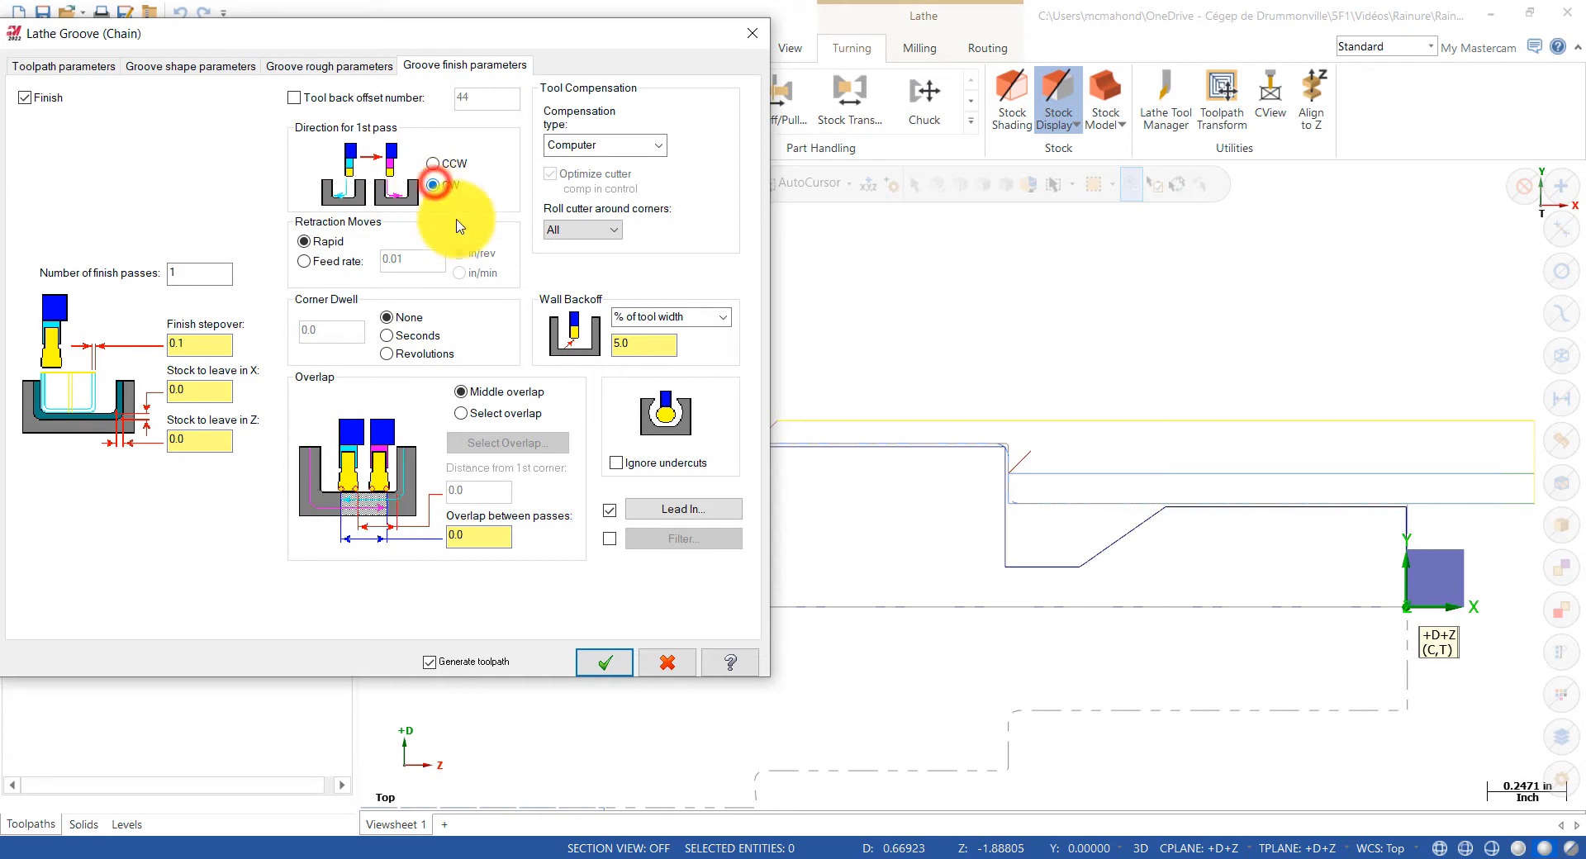
Step: Set the first pass lead-in entry vector to an angle of -90.0 and a length of 0.5, and generate the groove toolpath
click(668, 510)
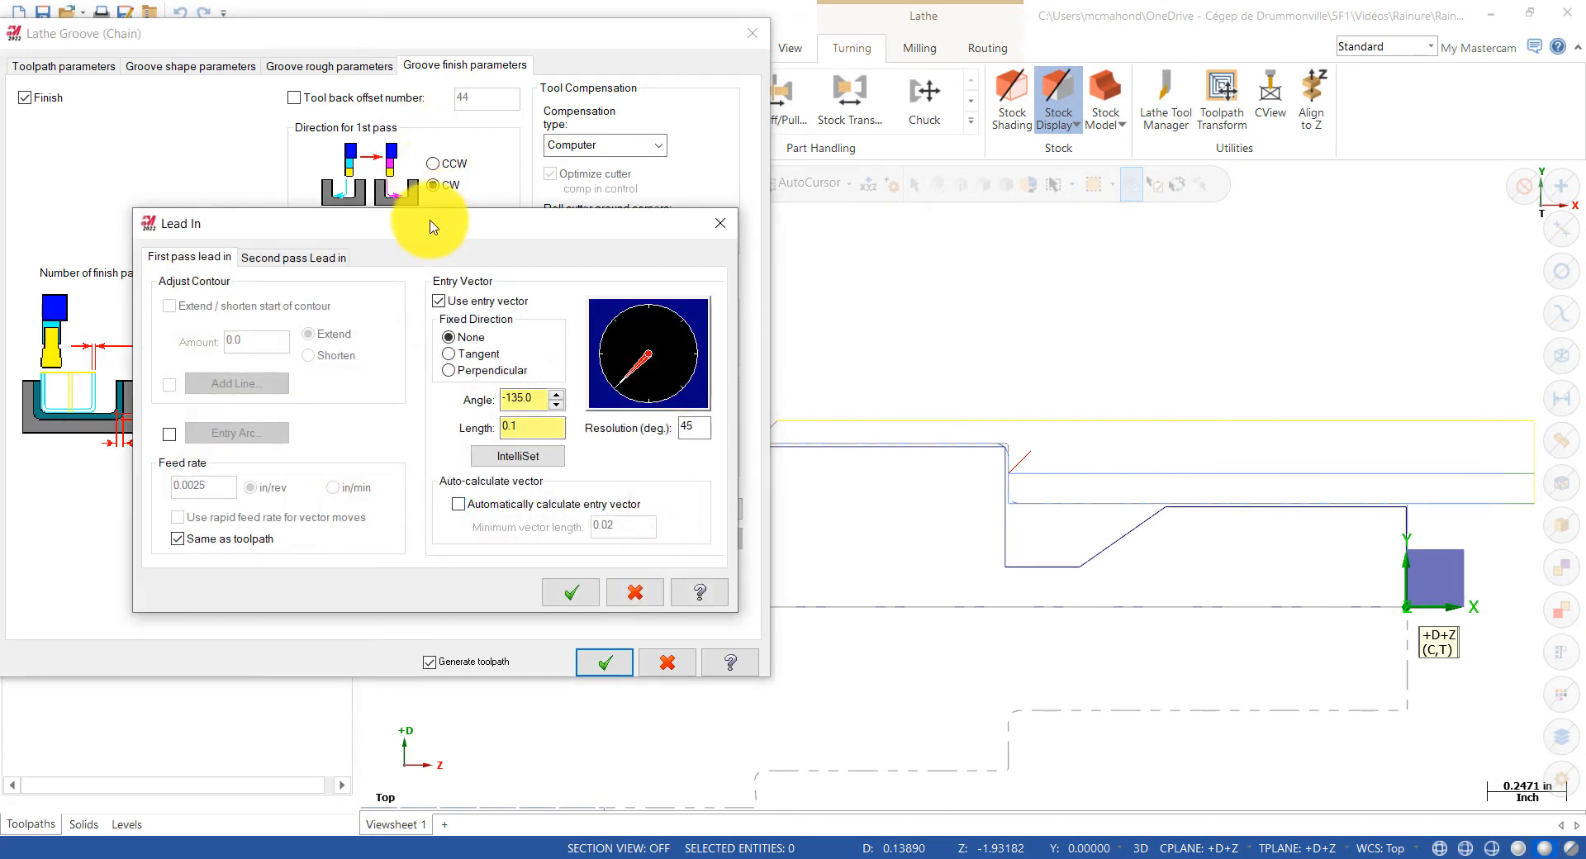
drag(433, 227, 1084, 28)
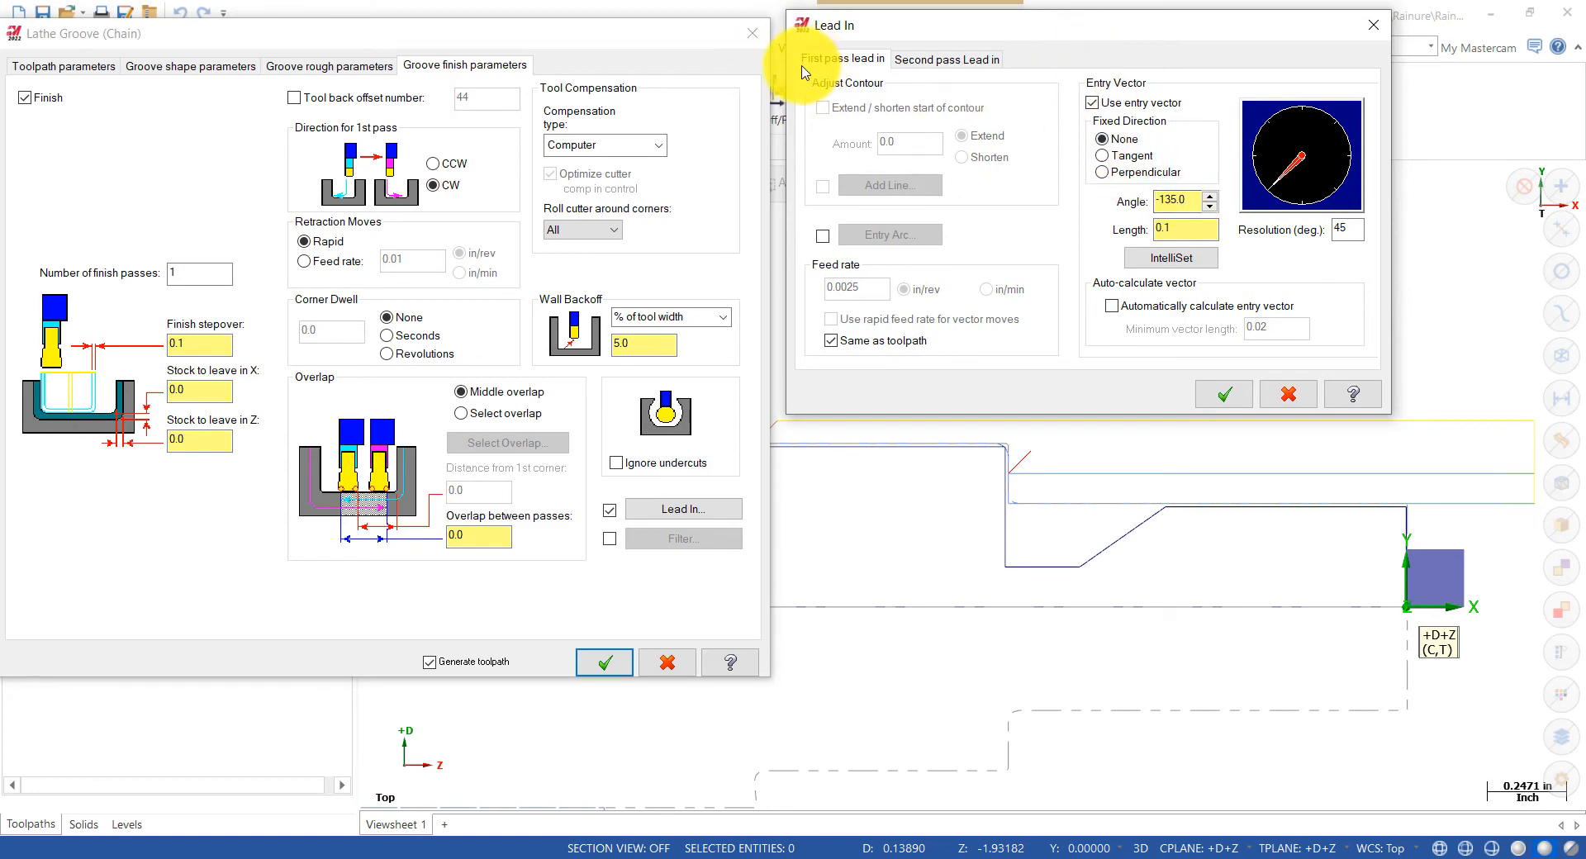
click(913, 58)
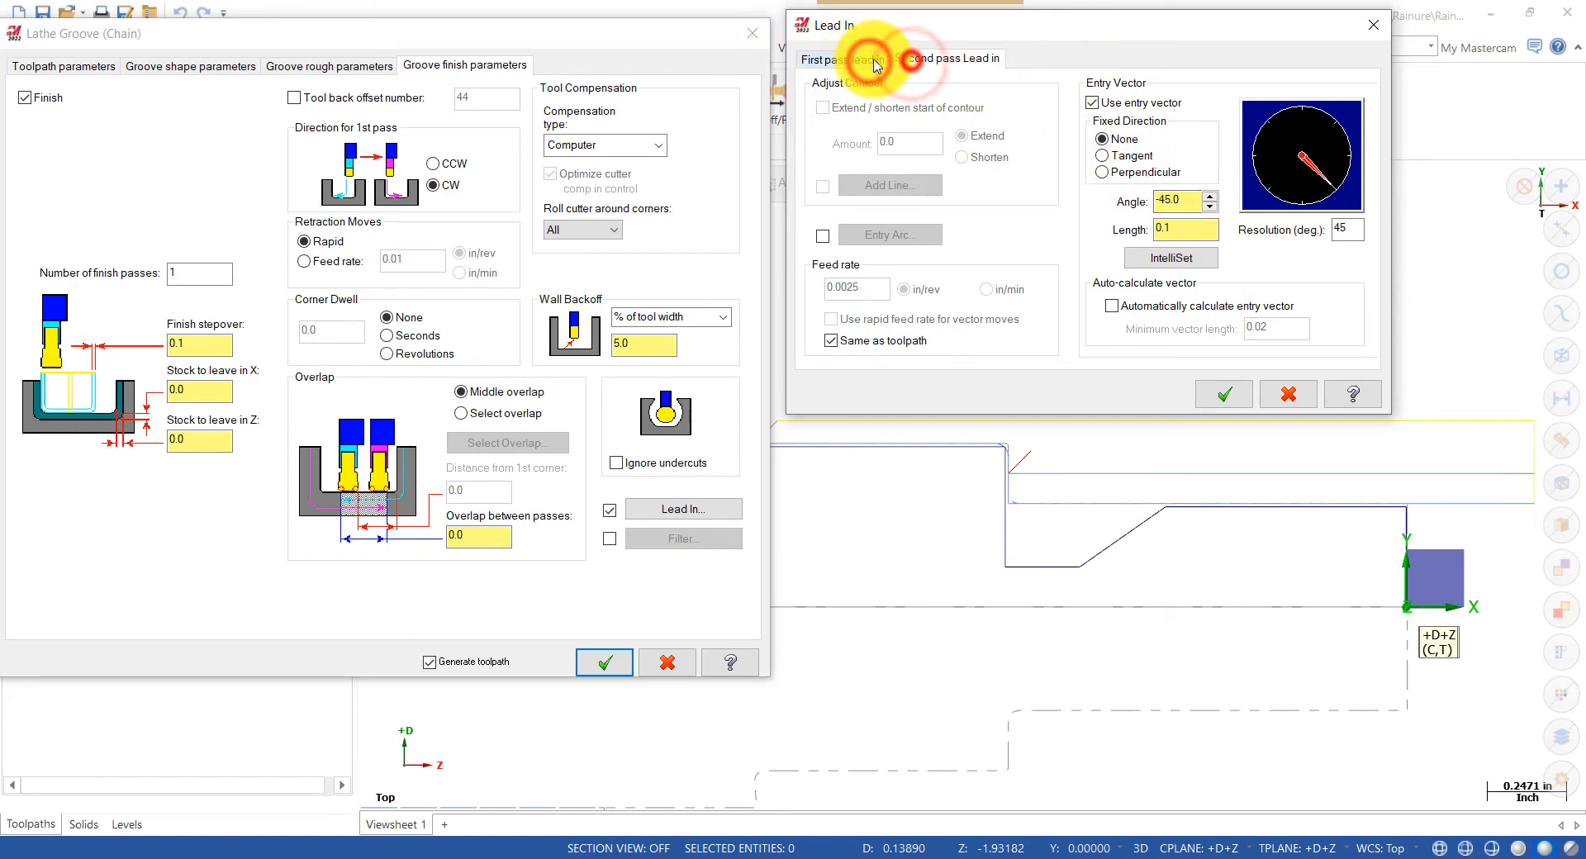
click(874, 61)
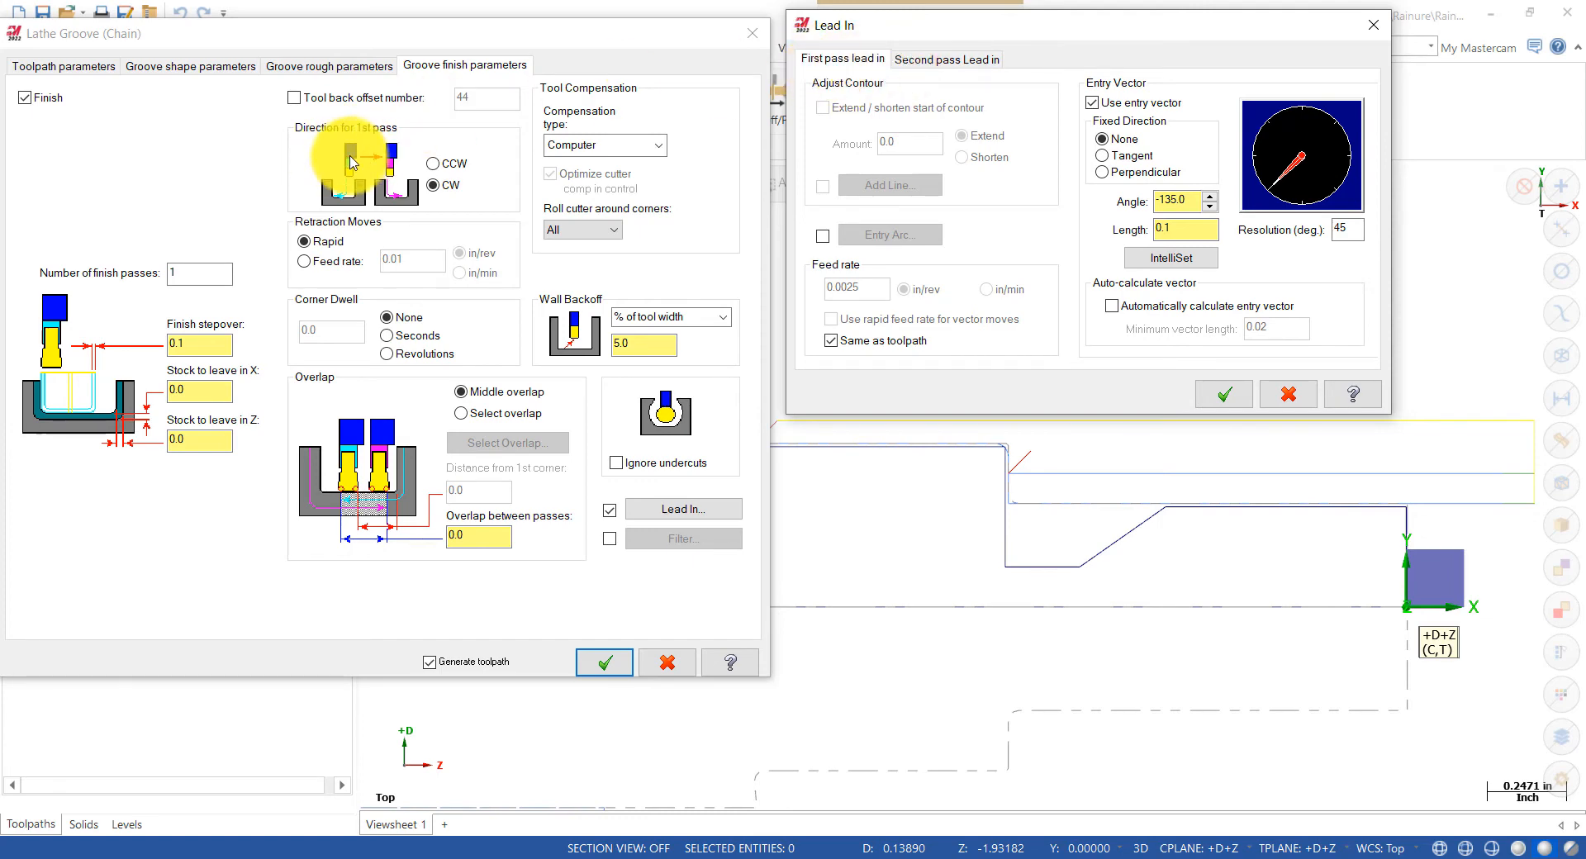
click(954, 59)
click(854, 54)
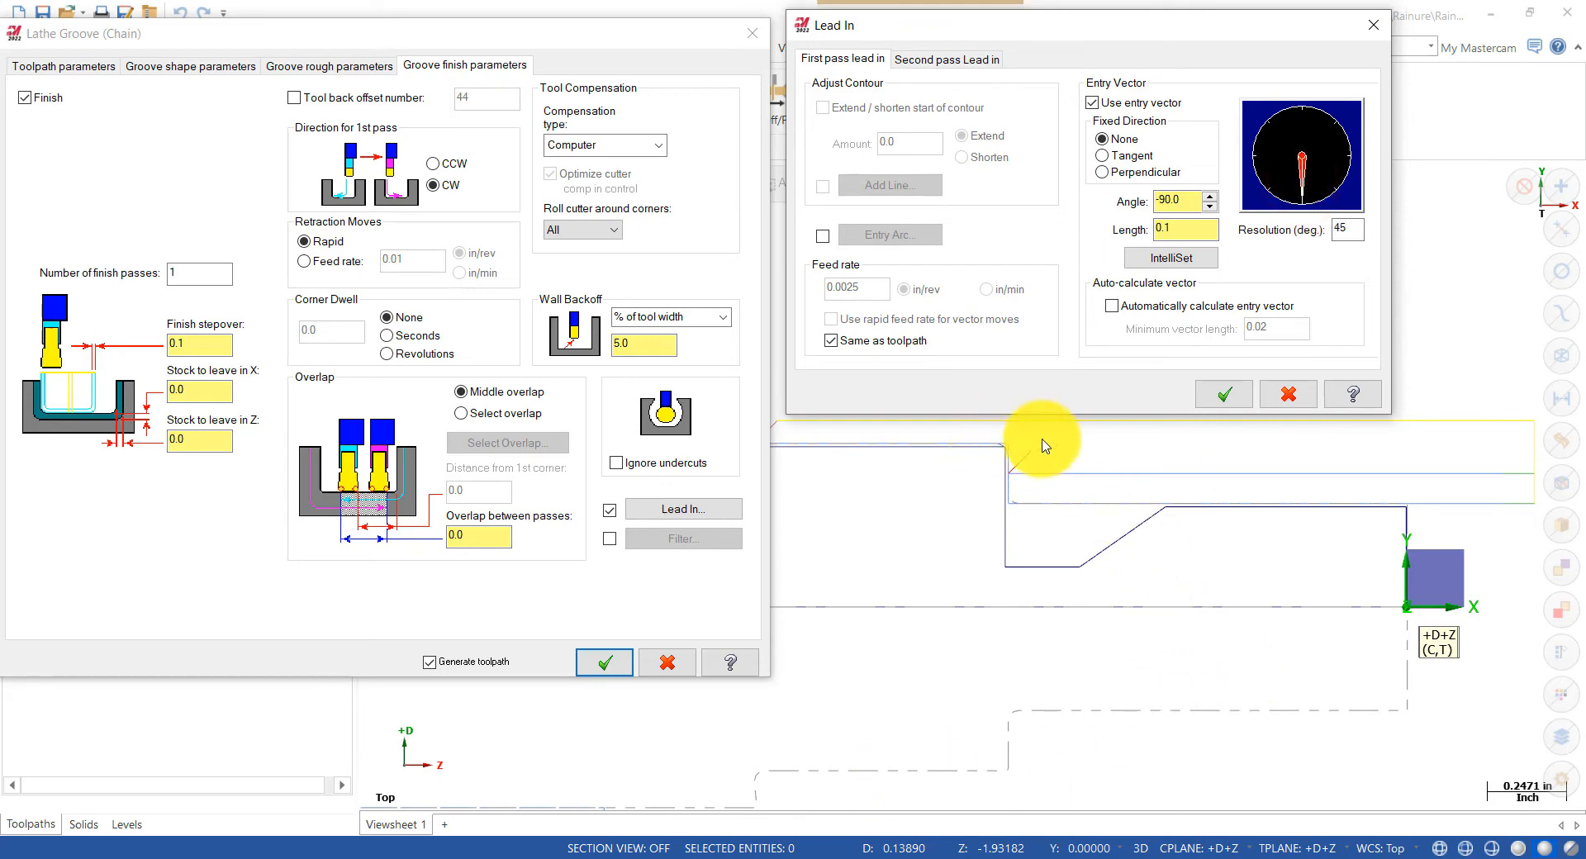
drag(1122, 25, 482, 37)
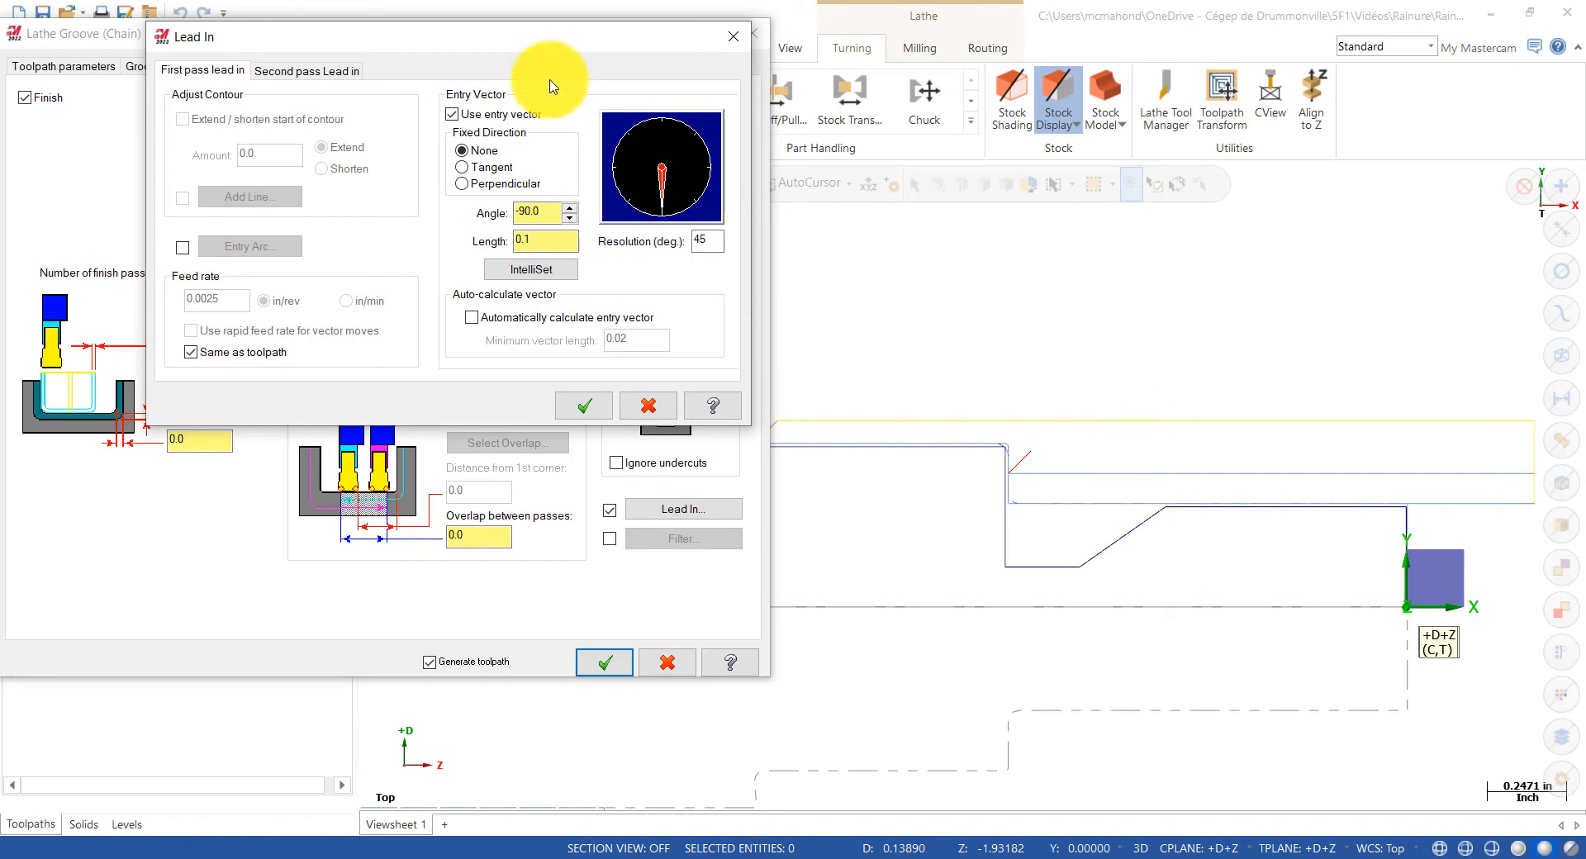
drag(547, 28, 1158, 23)
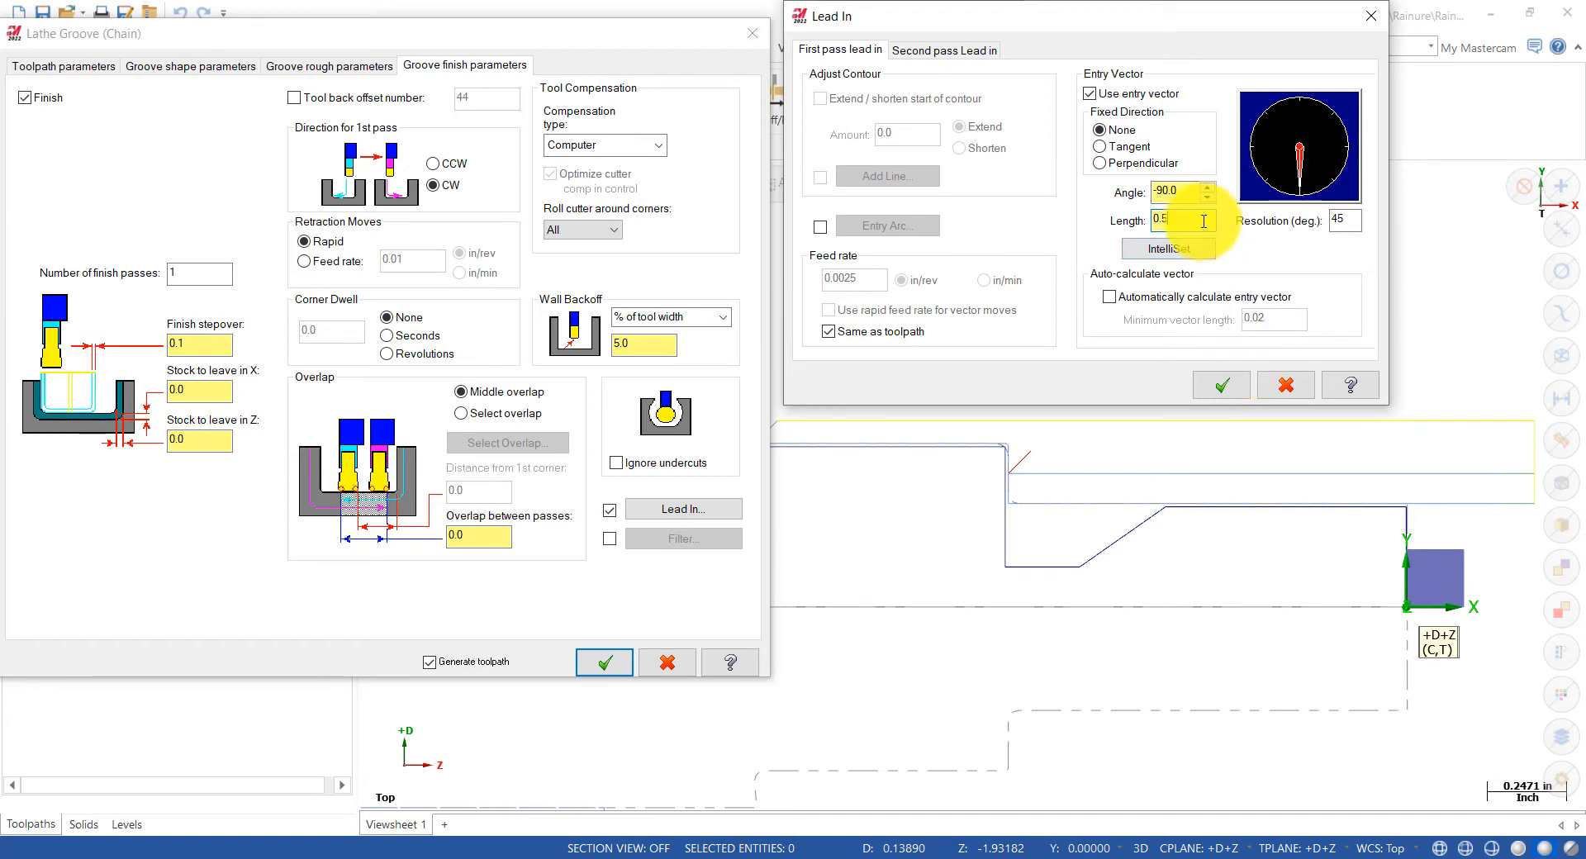
click(1182, 189)
click(1226, 381)
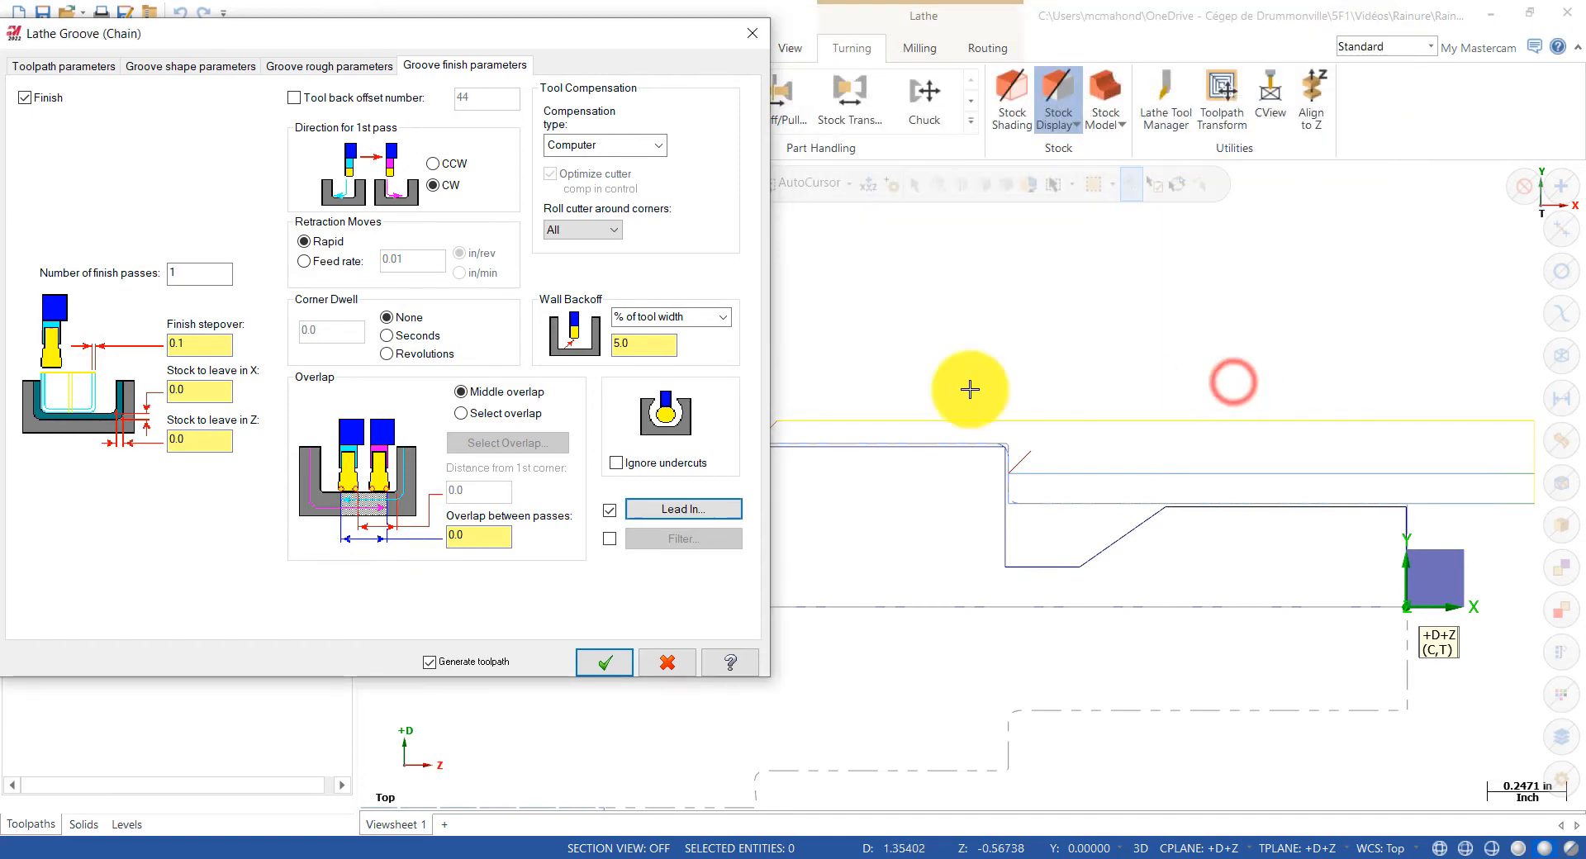
click(611, 662)
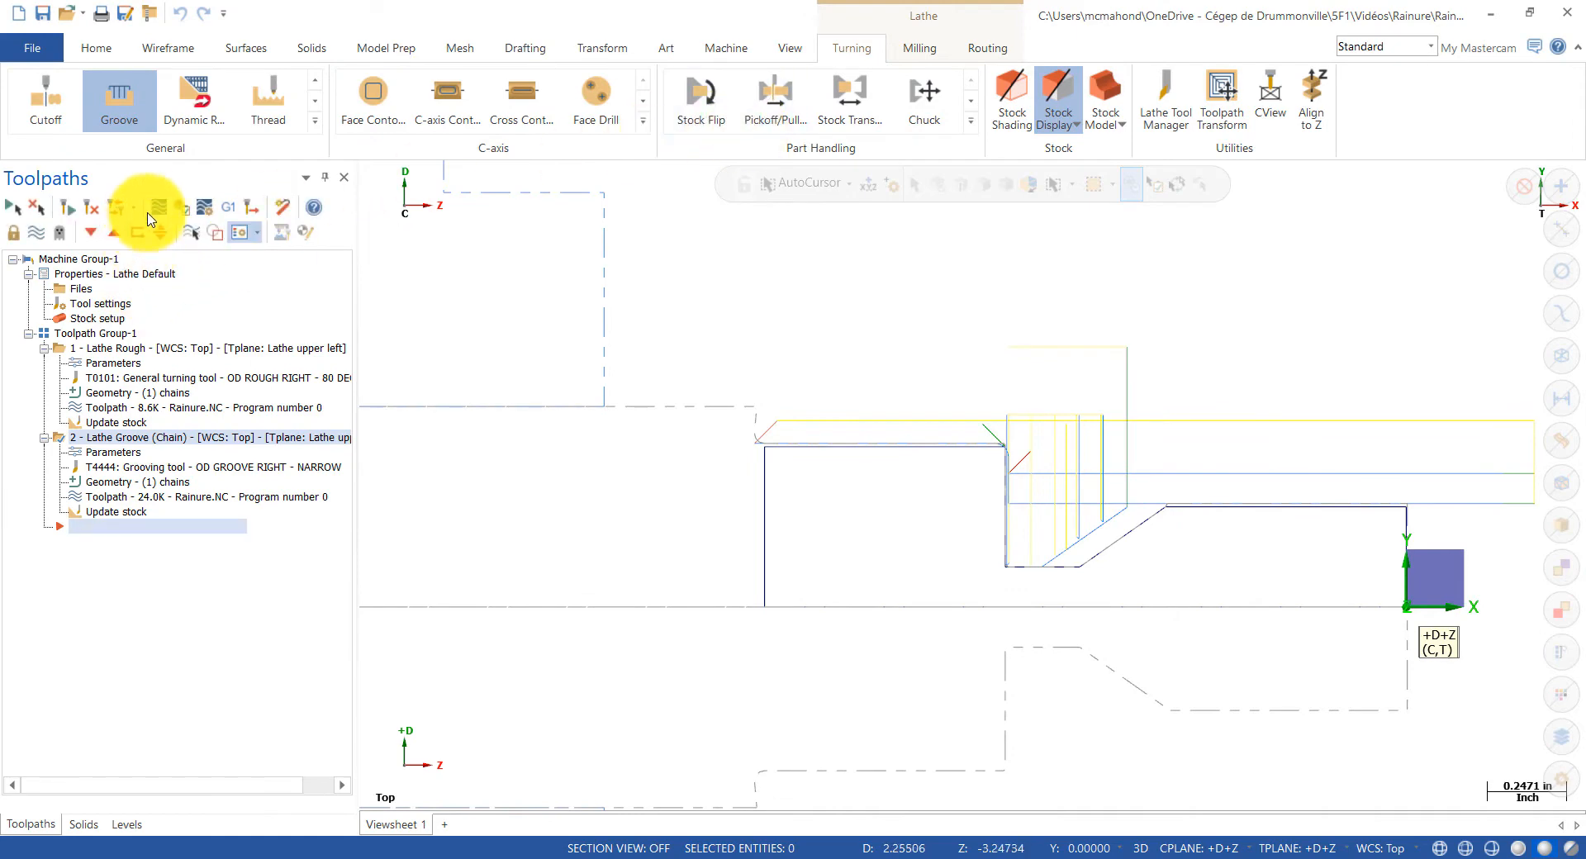
Step: Backplot the groove toolpath and examine the tool's entry and motion through both finish passes
click(158, 207)
mouse_move(731, 180)
mouse_down()
mouse_move(899, 191)
mouse_move(1070, 166)
mouse_move(1247, 180)
mouse_move(1230, 182)
mouse_up()
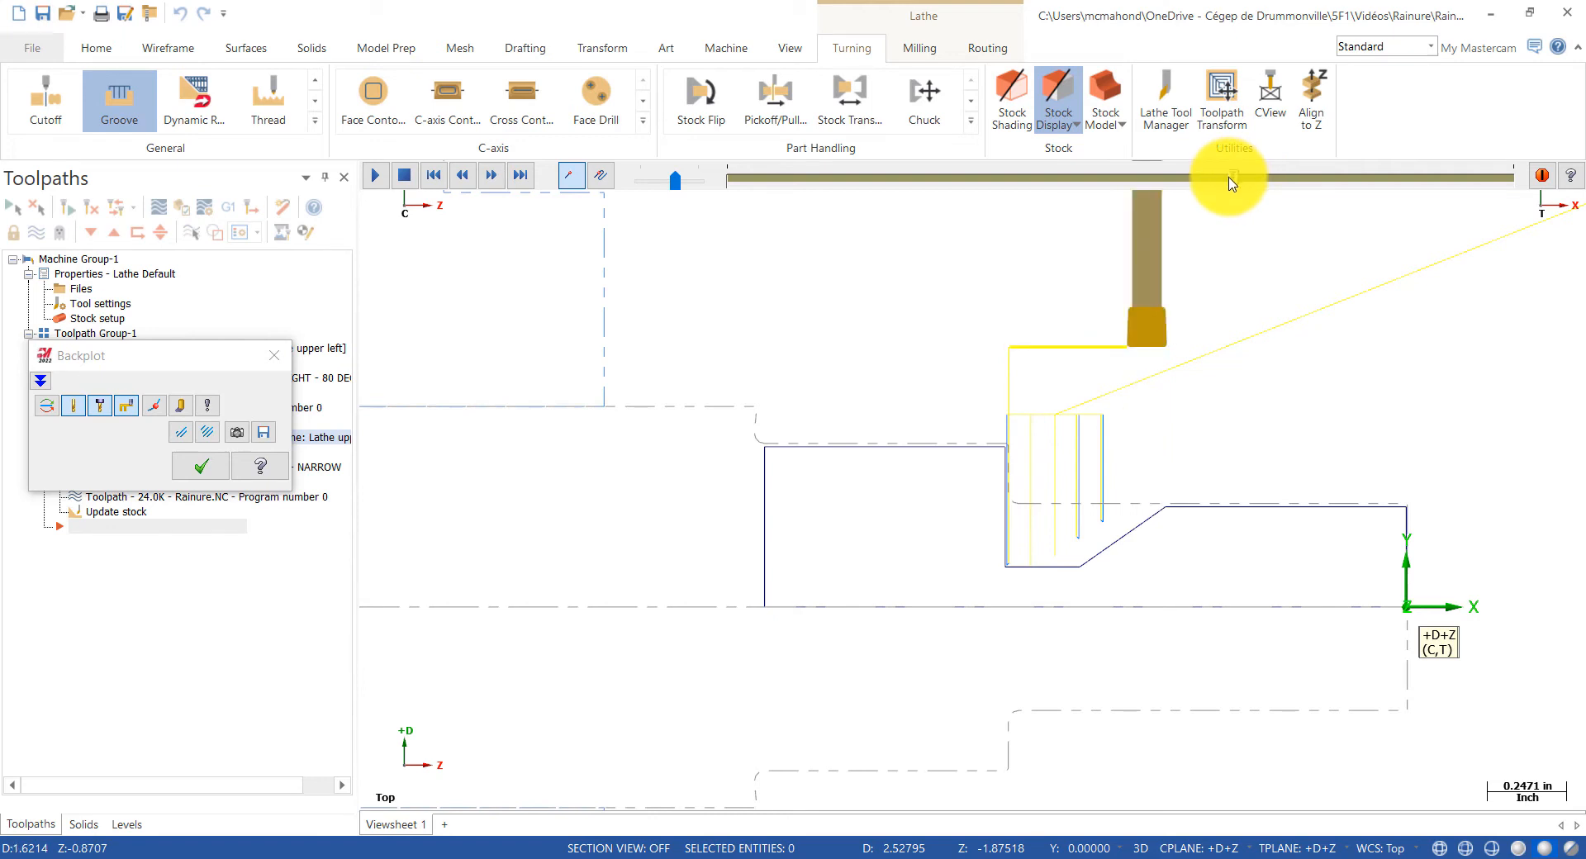
click(1243, 178)
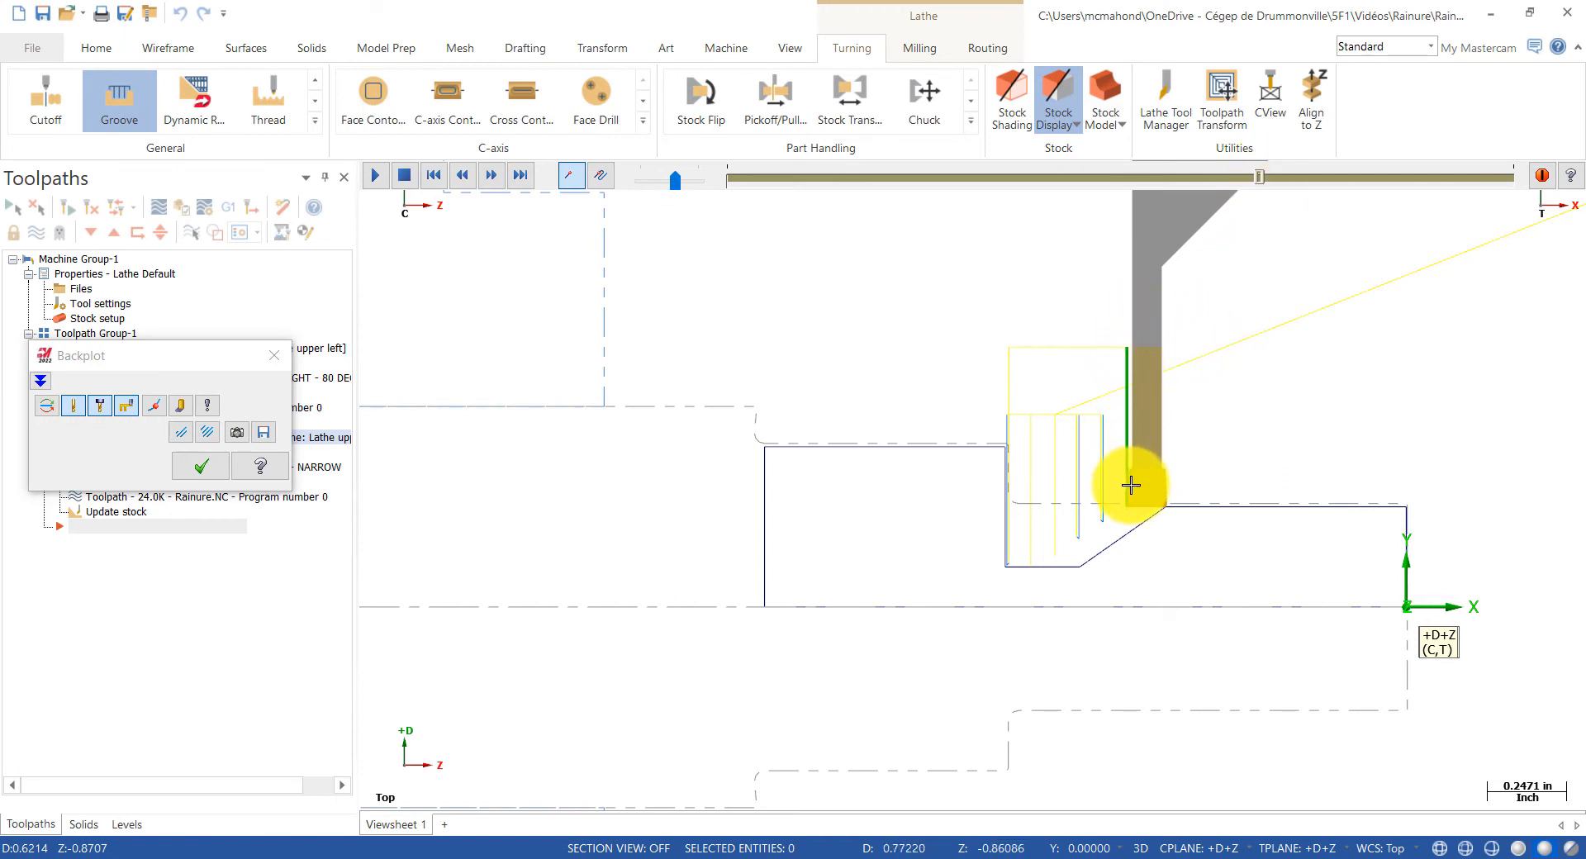
drag(1272, 181, 1365, 184)
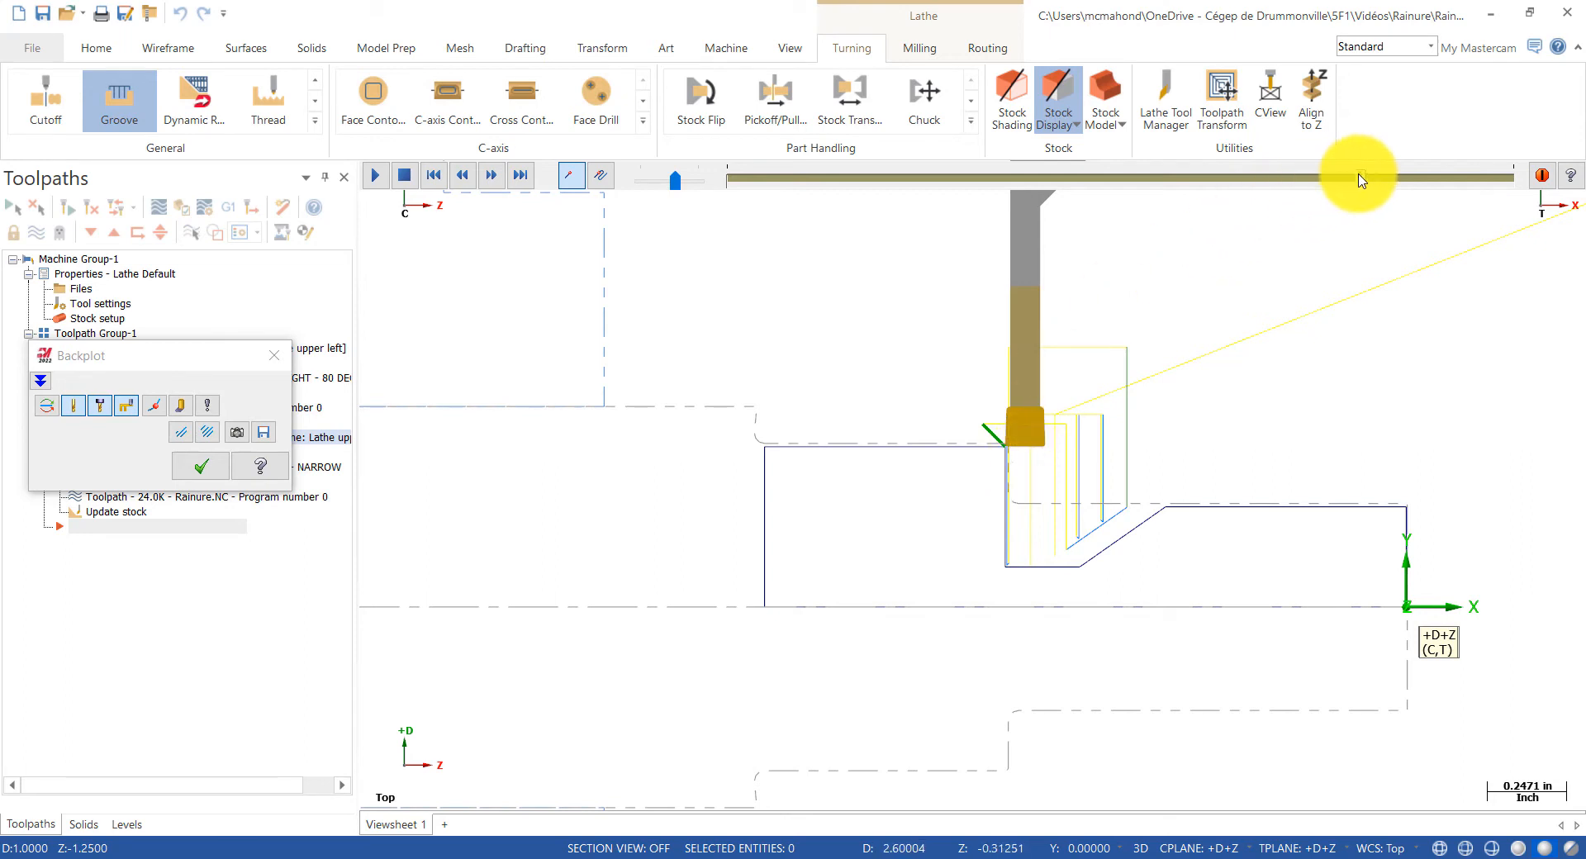
drag(1367, 183, 1462, 180)
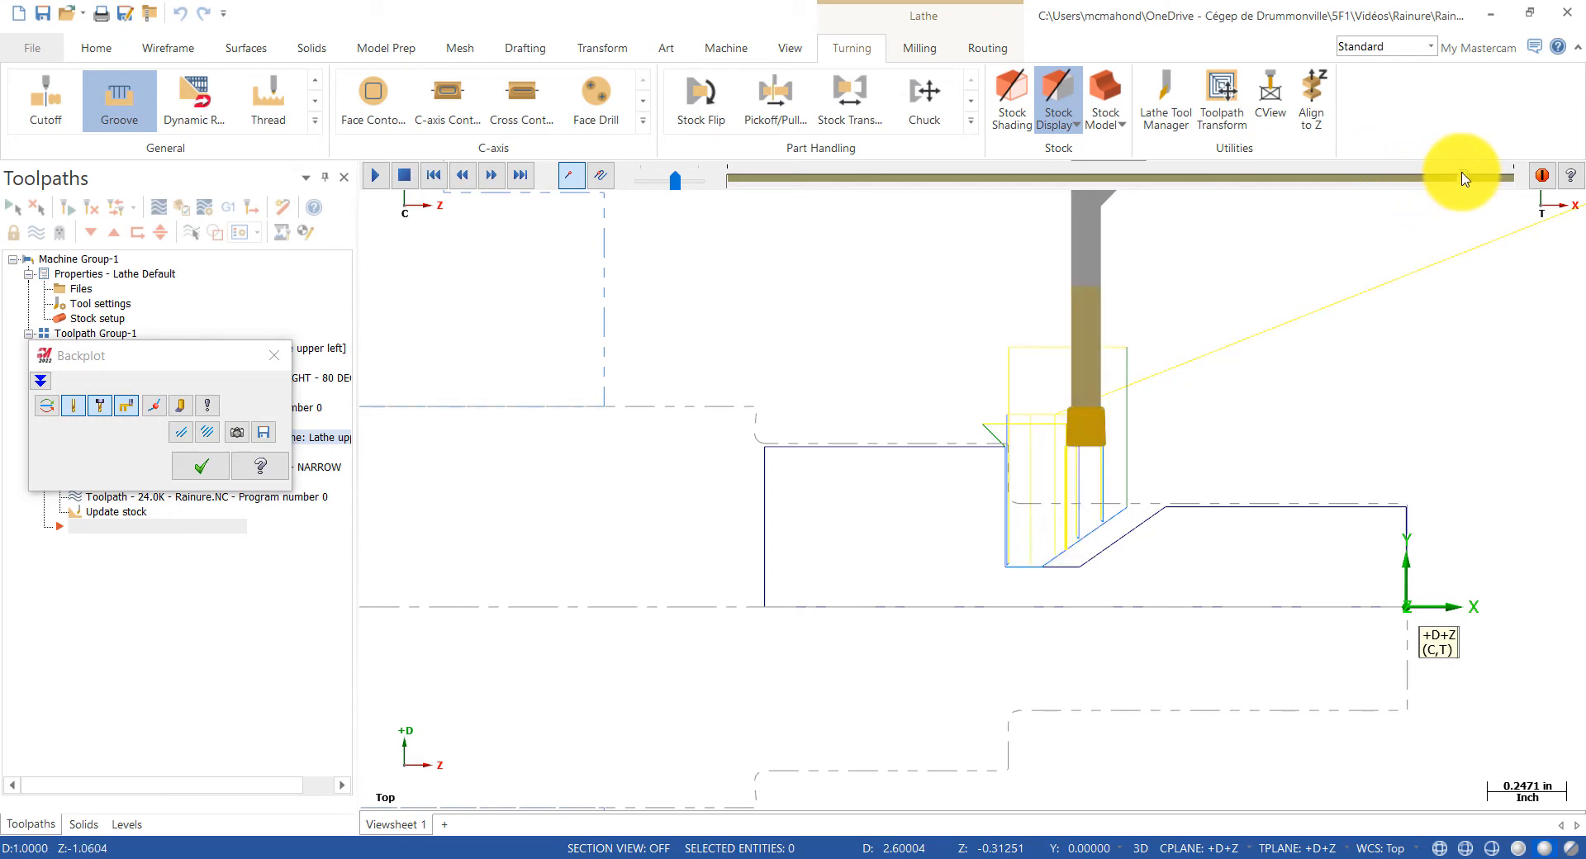
Step: Set the first pass lead-in entry vector of the groove finish to the Tangent fixed direction and regenerate the toolpath
click(207, 468)
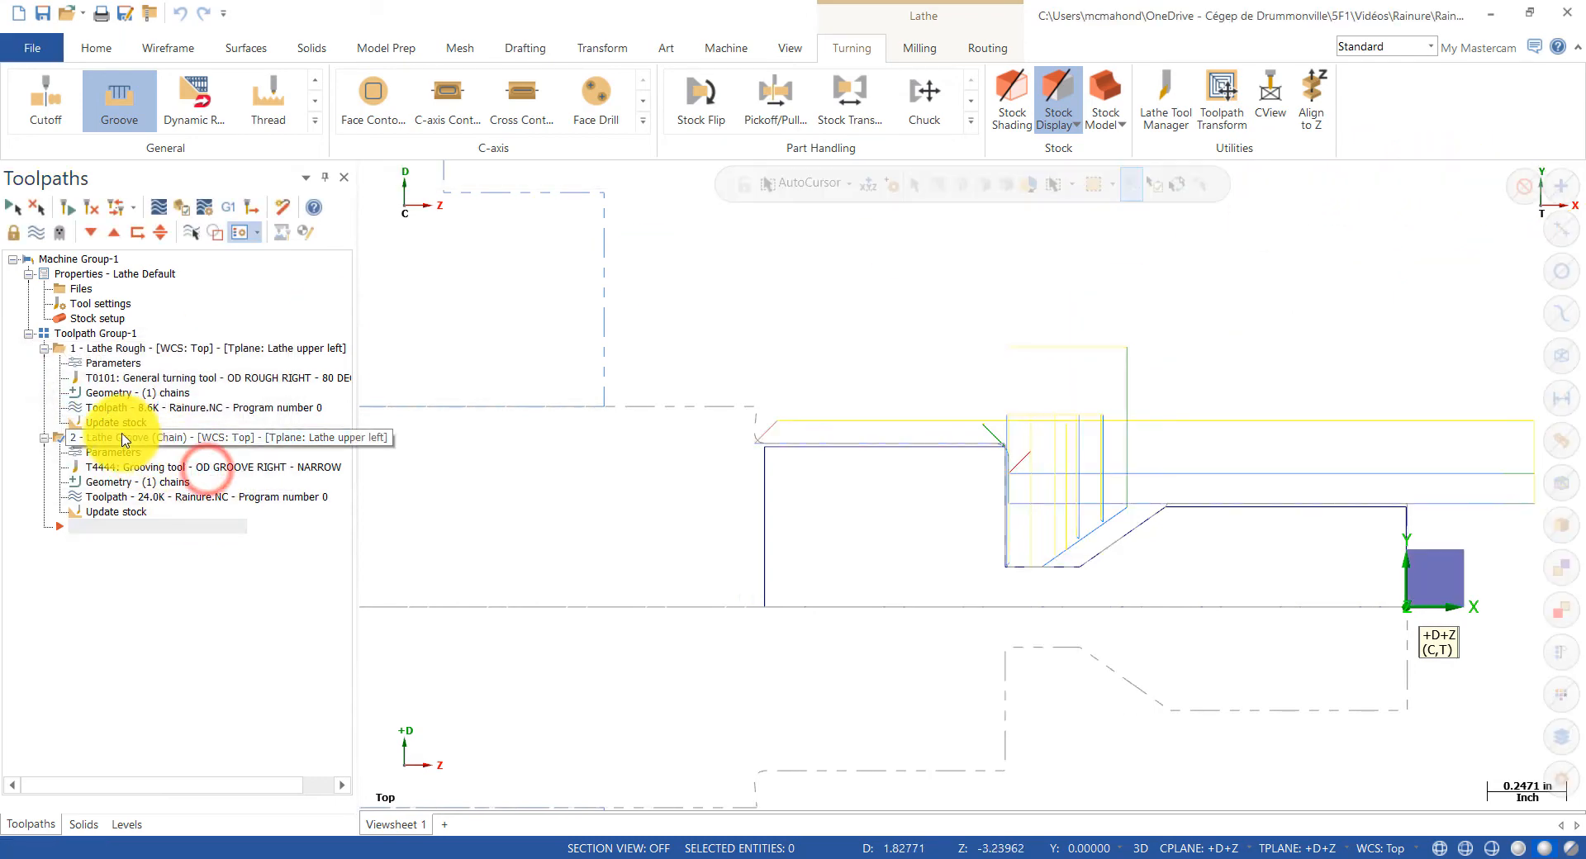
click(113, 452)
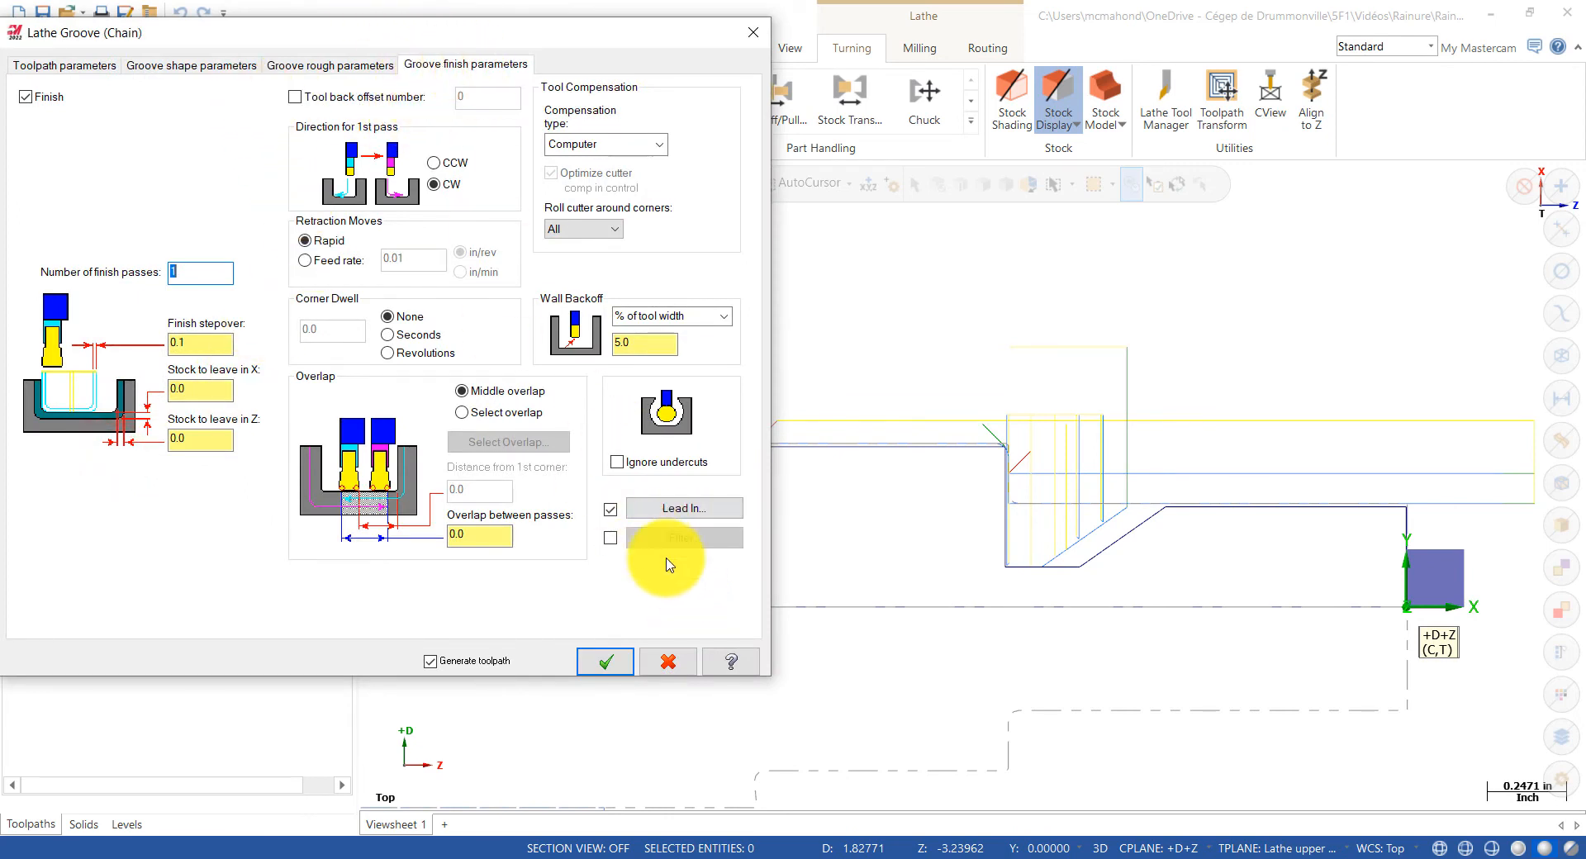
click(679, 511)
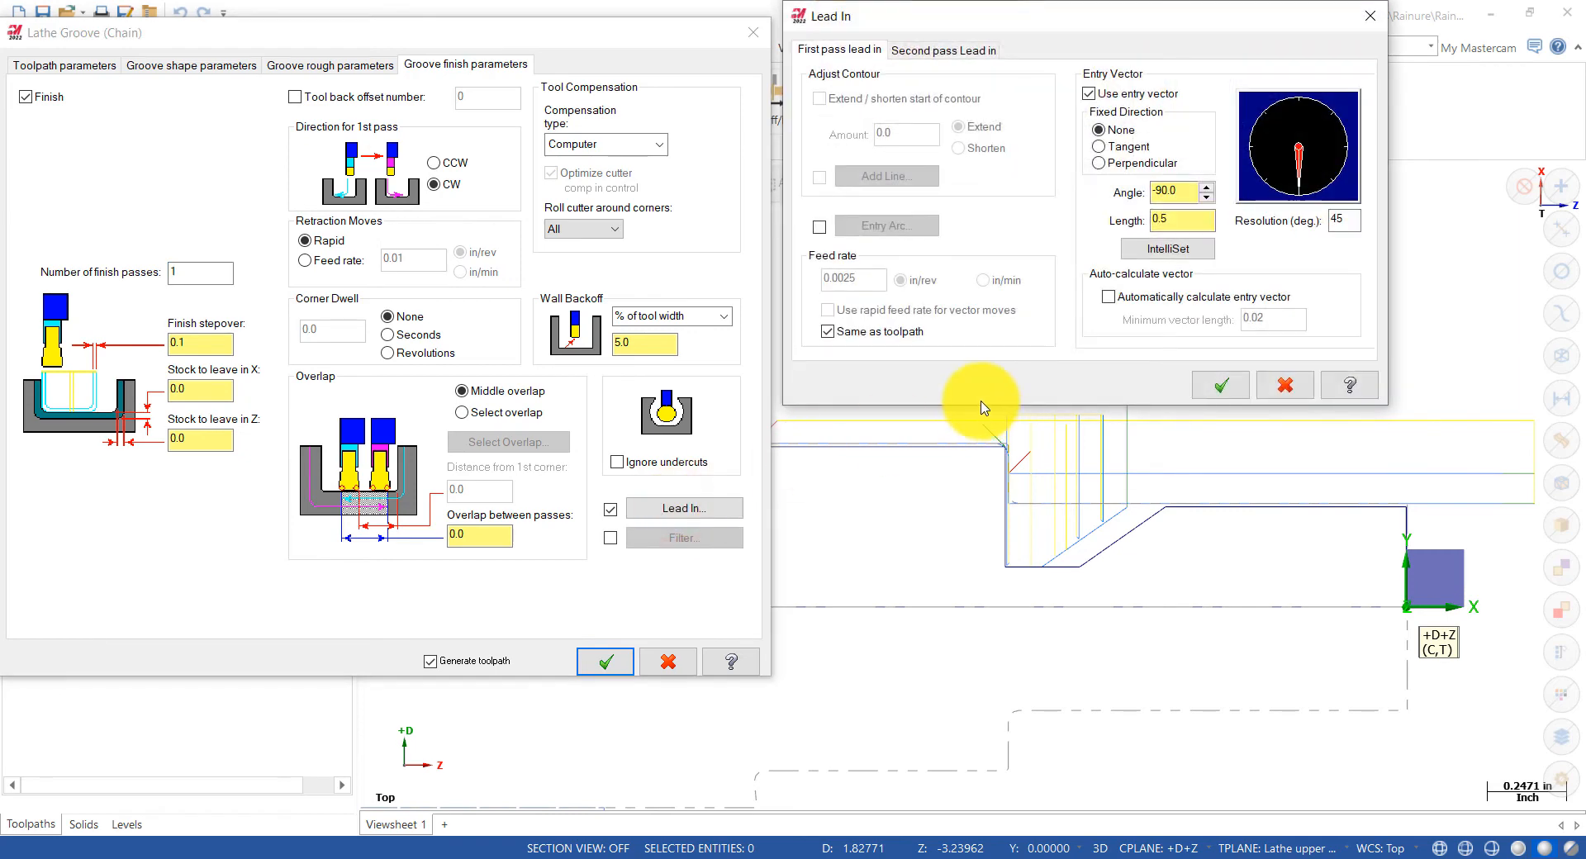
click(1099, 148)
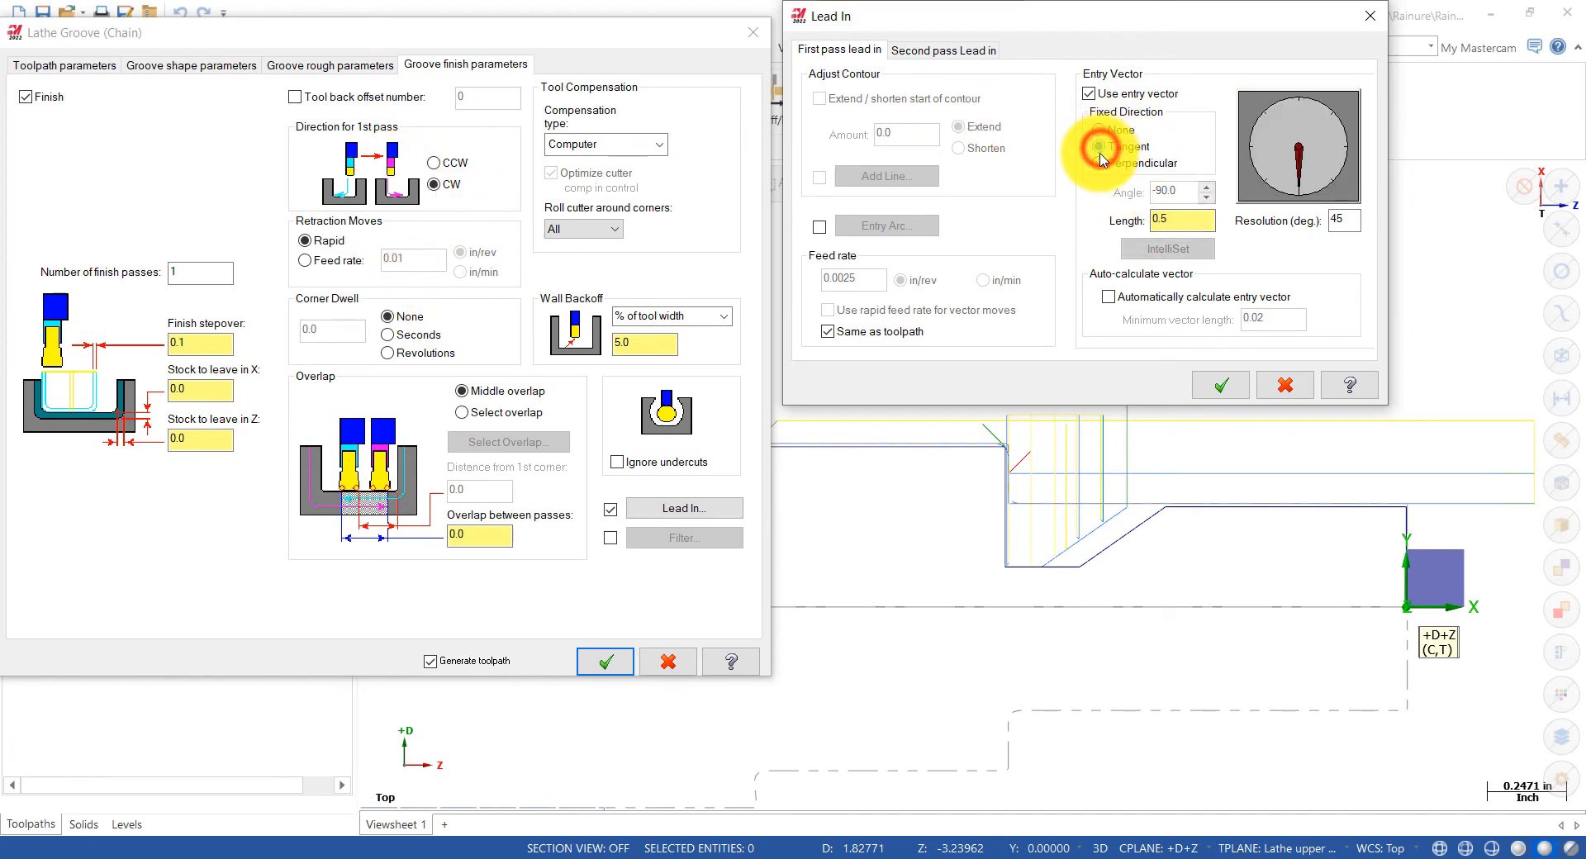
click(1216, 378)
click(606, 660)
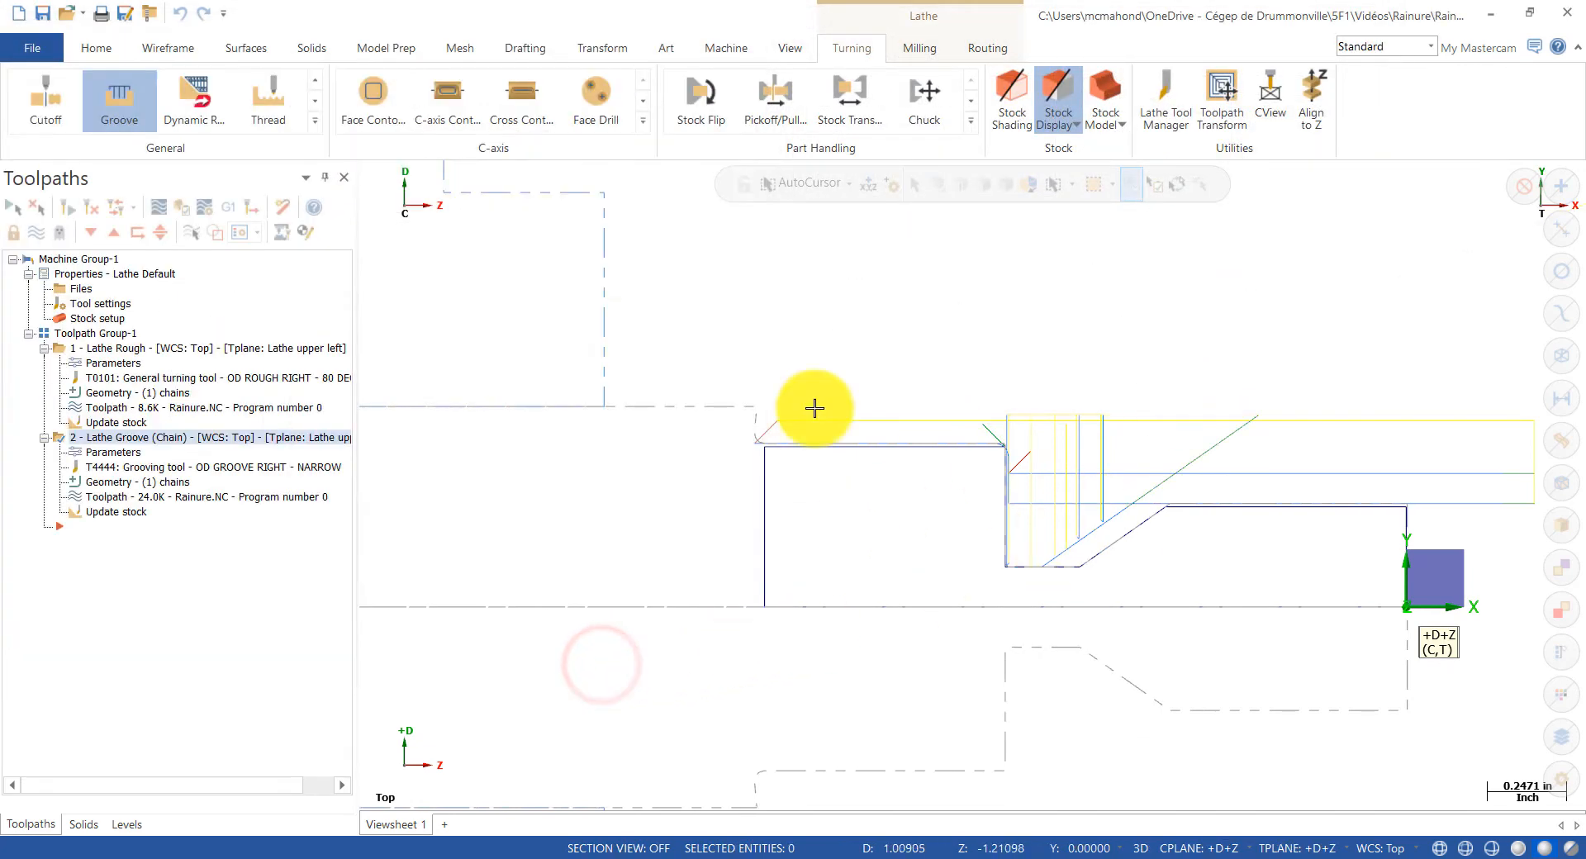
Step: Backplot the groove toolpath and examine how the tool enters the first finish pass with the tangent lead-in
click(157, 208)
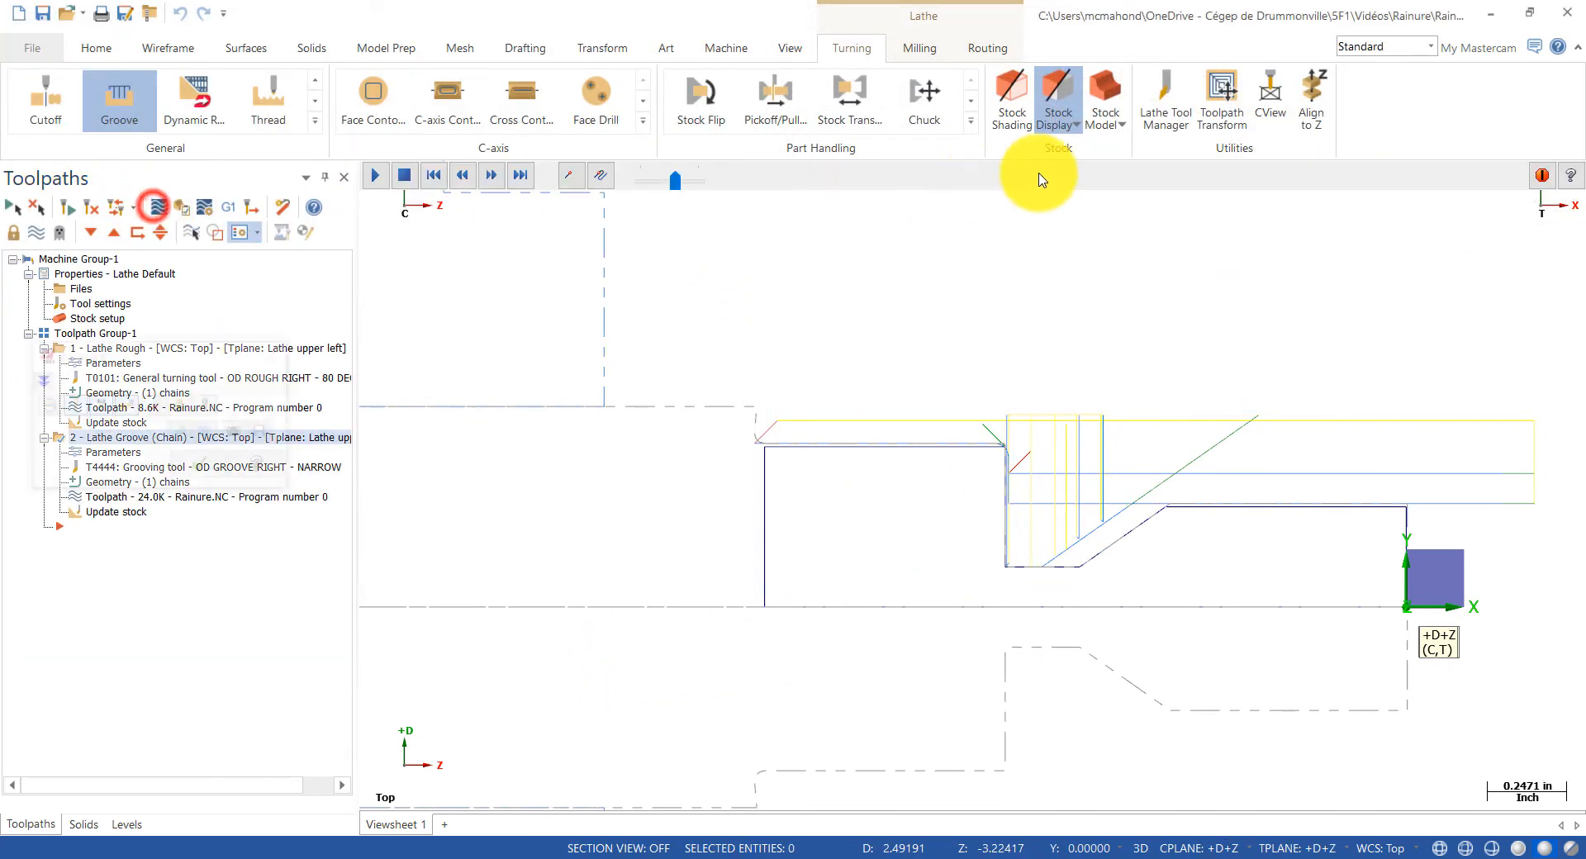
click(730, 179)
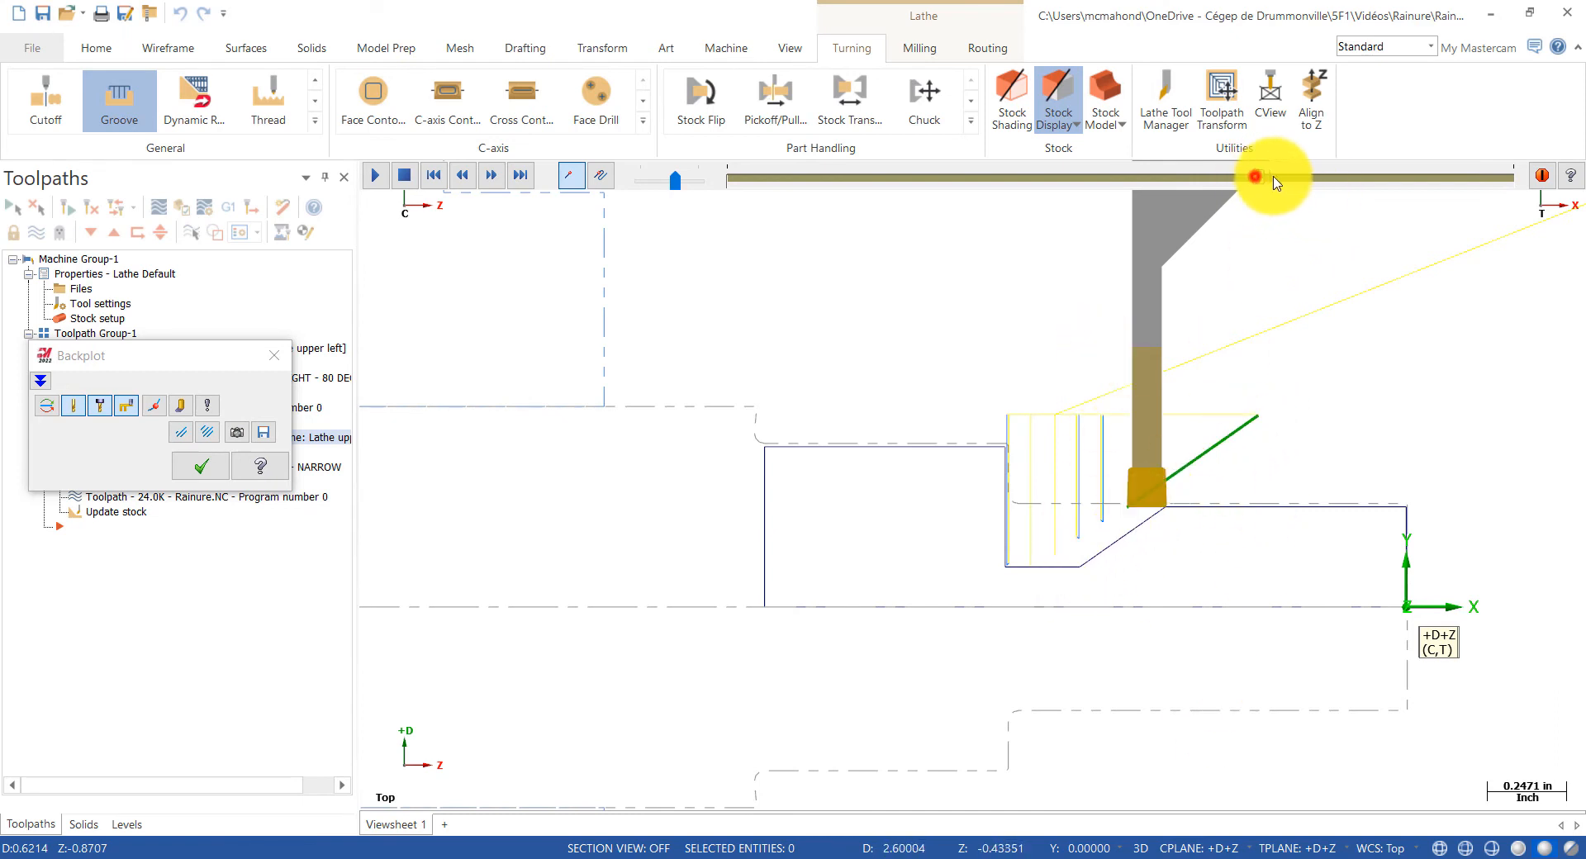
drag(1276, 182, 1297, 183)
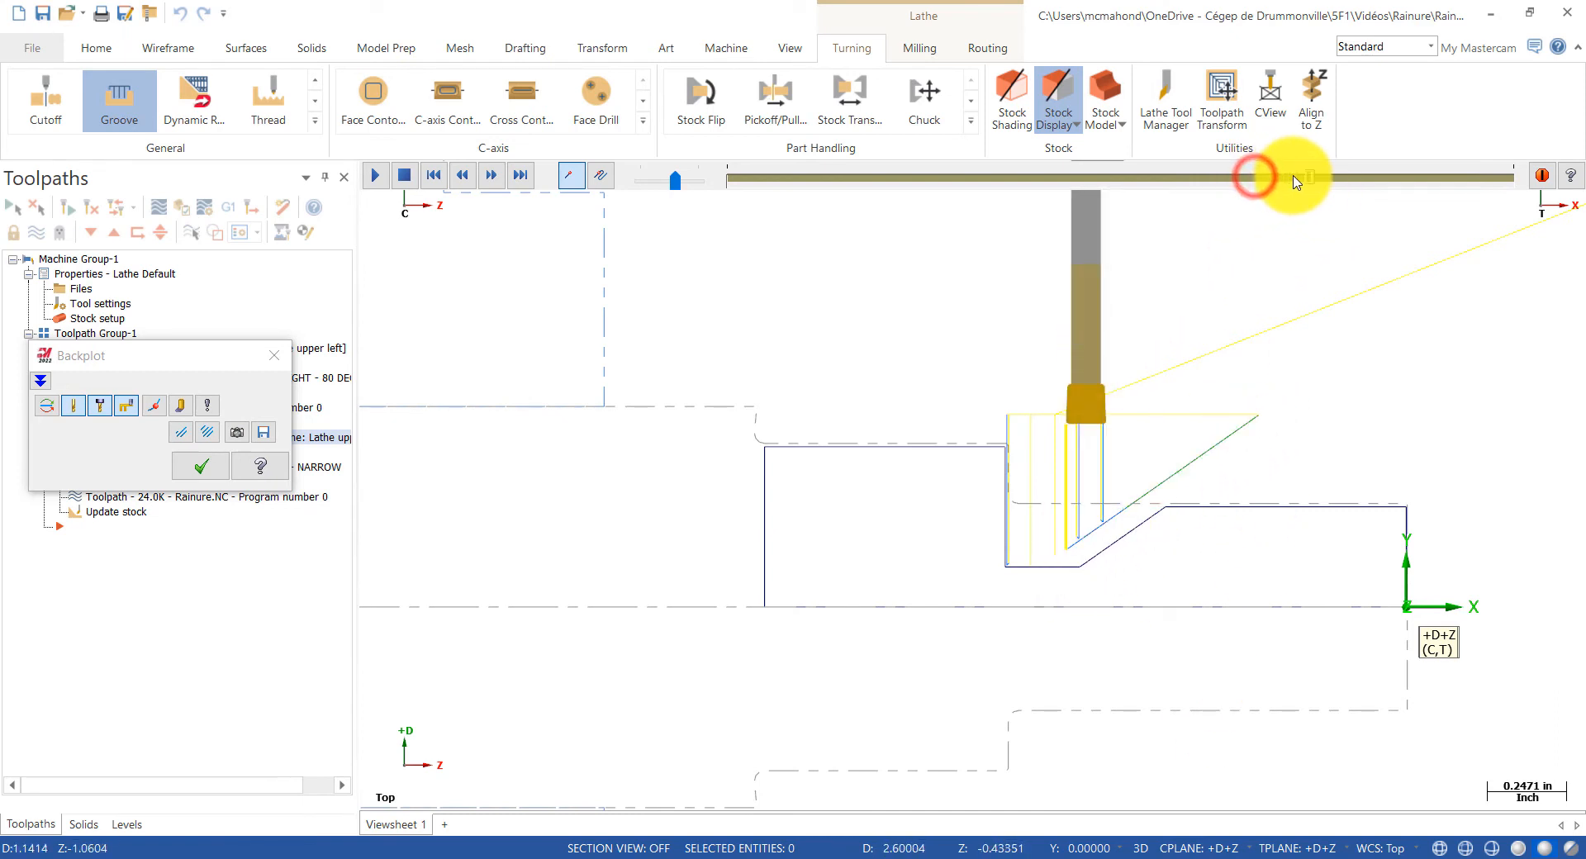
click(202, 465)
Step: Set the first pass lead-in entry vector to the Perpendicular fixed direction and regenerate the groove toolpath
click(126, 452)
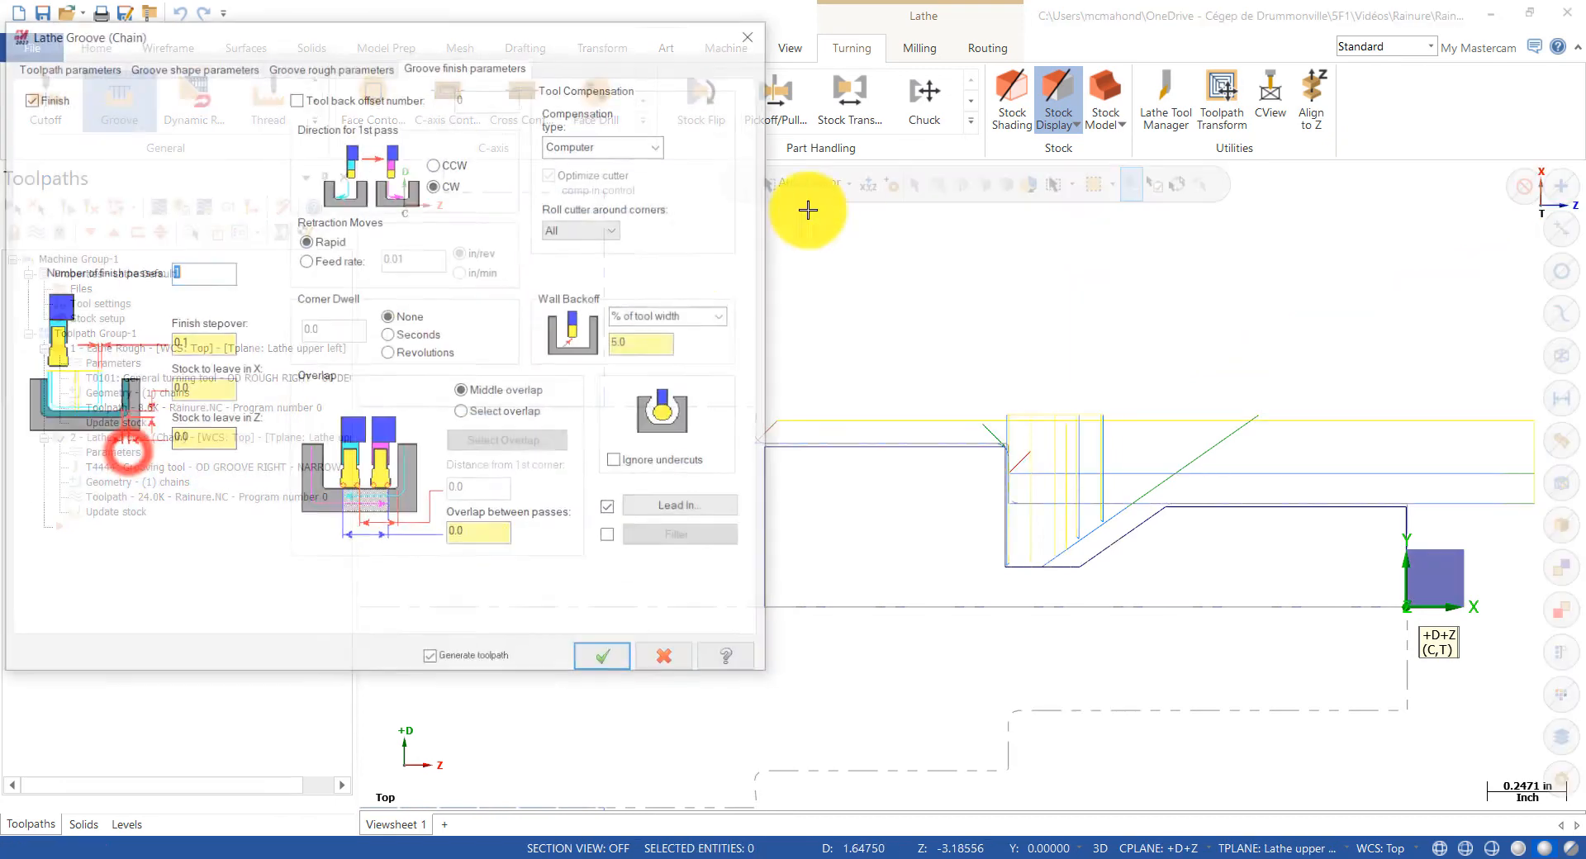
click(706, 512)
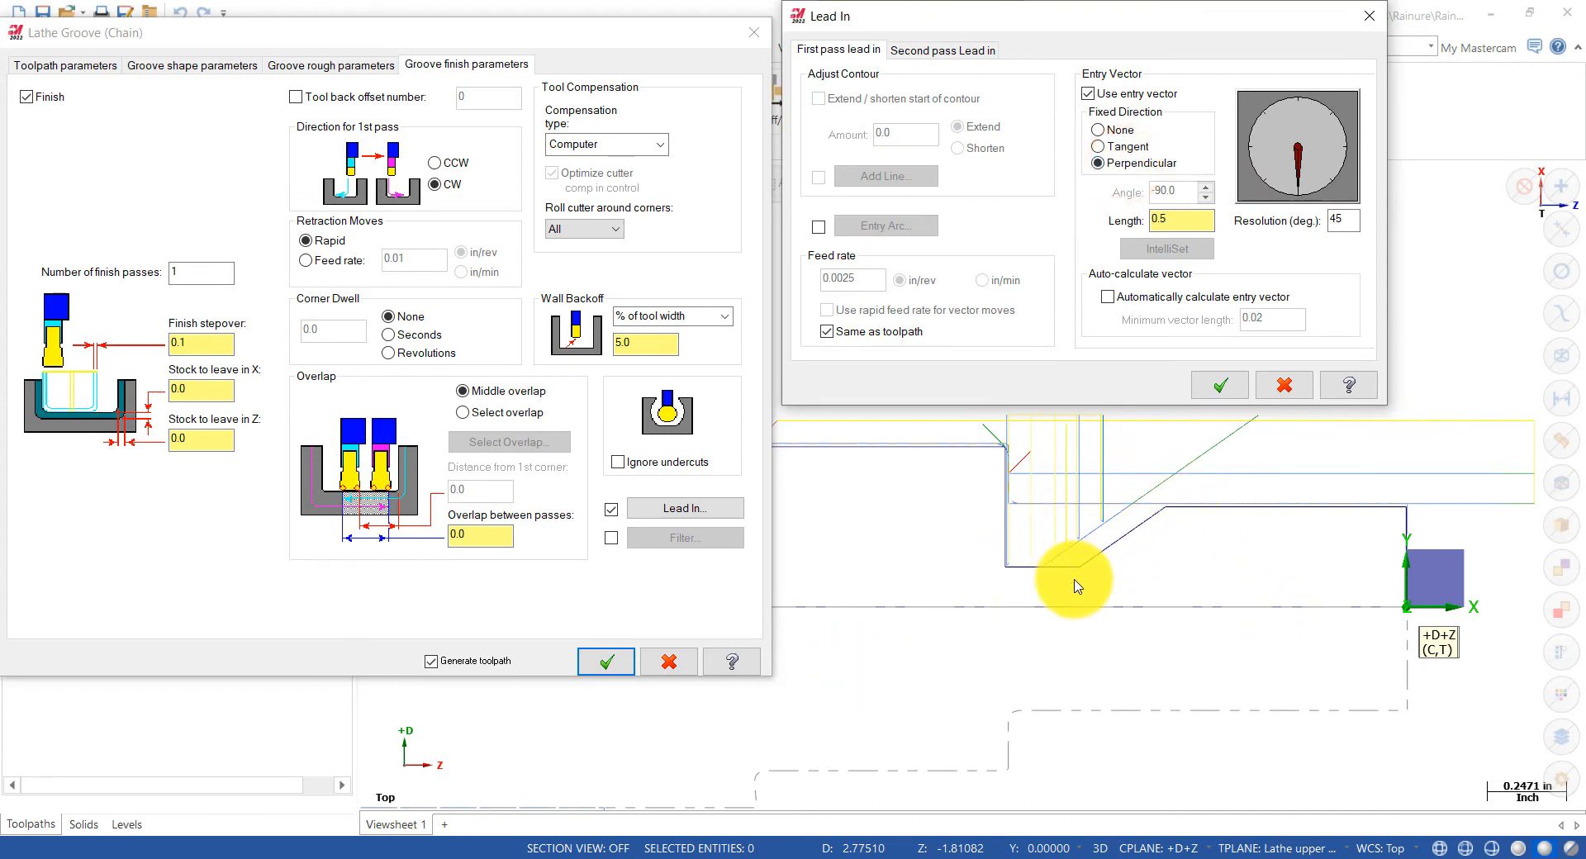
click(1226, 387)
click(607, 661)
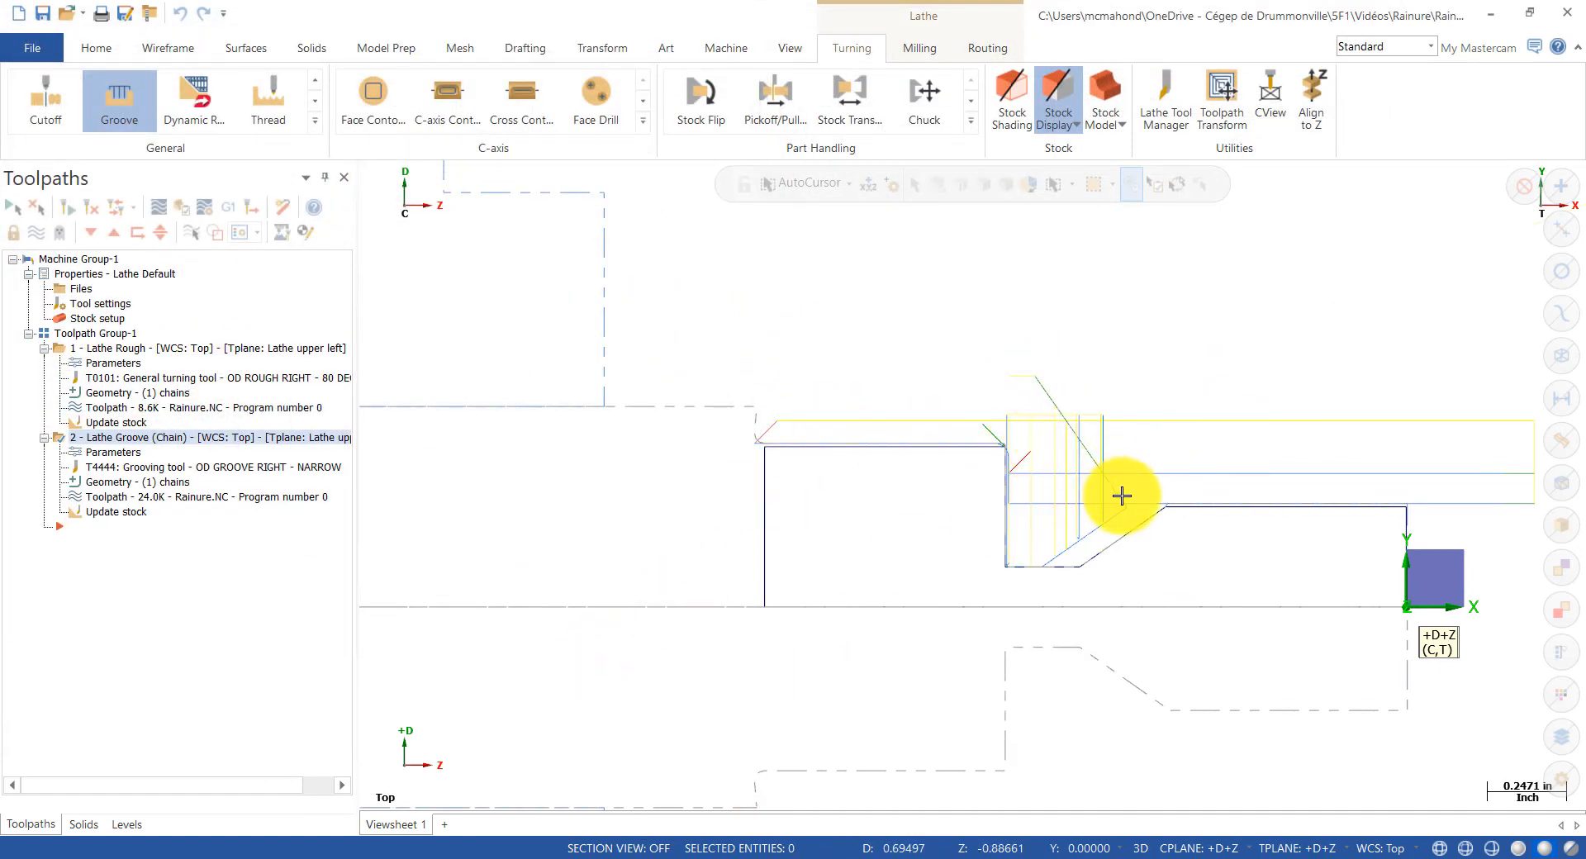
Step: Backplot the groove toolpath and examine the perpendicular entry into the first finish pass
click(158, 206)
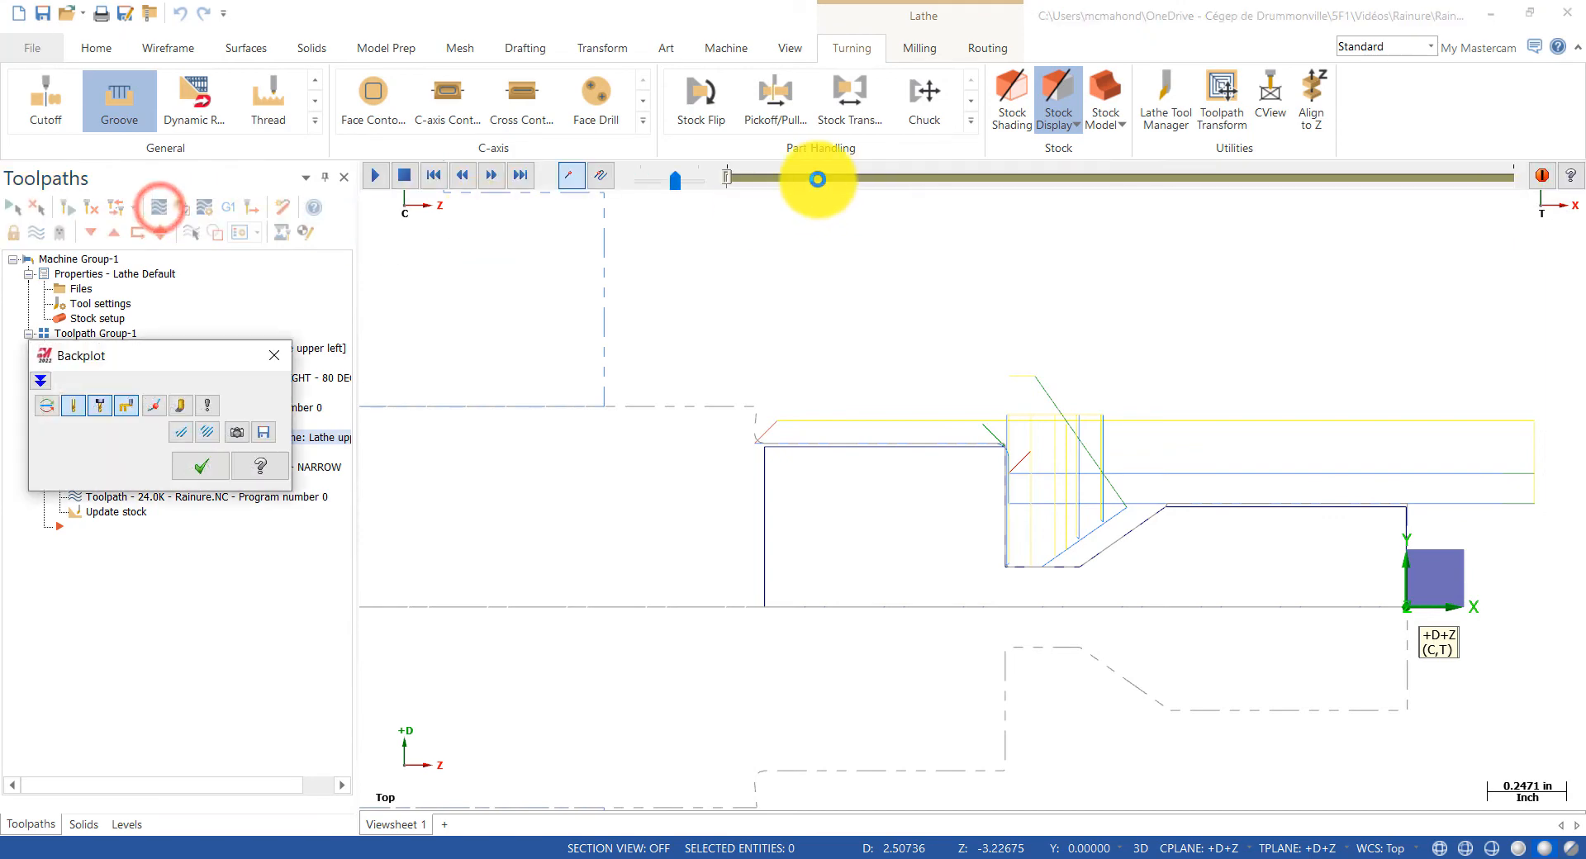
drag(727, 177, 1258, 195)
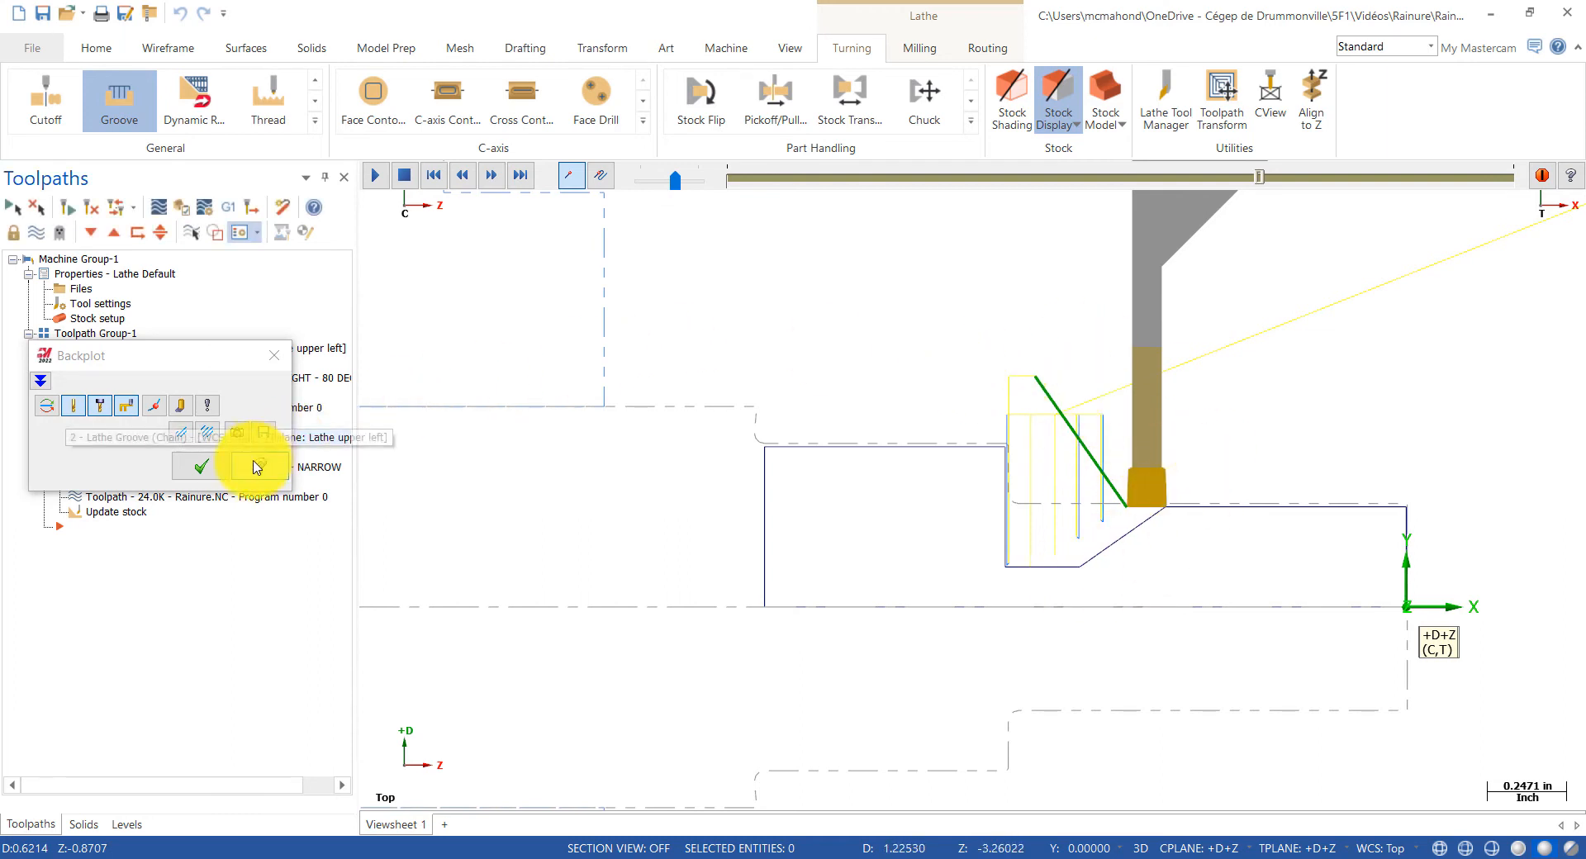
click(273, 362)
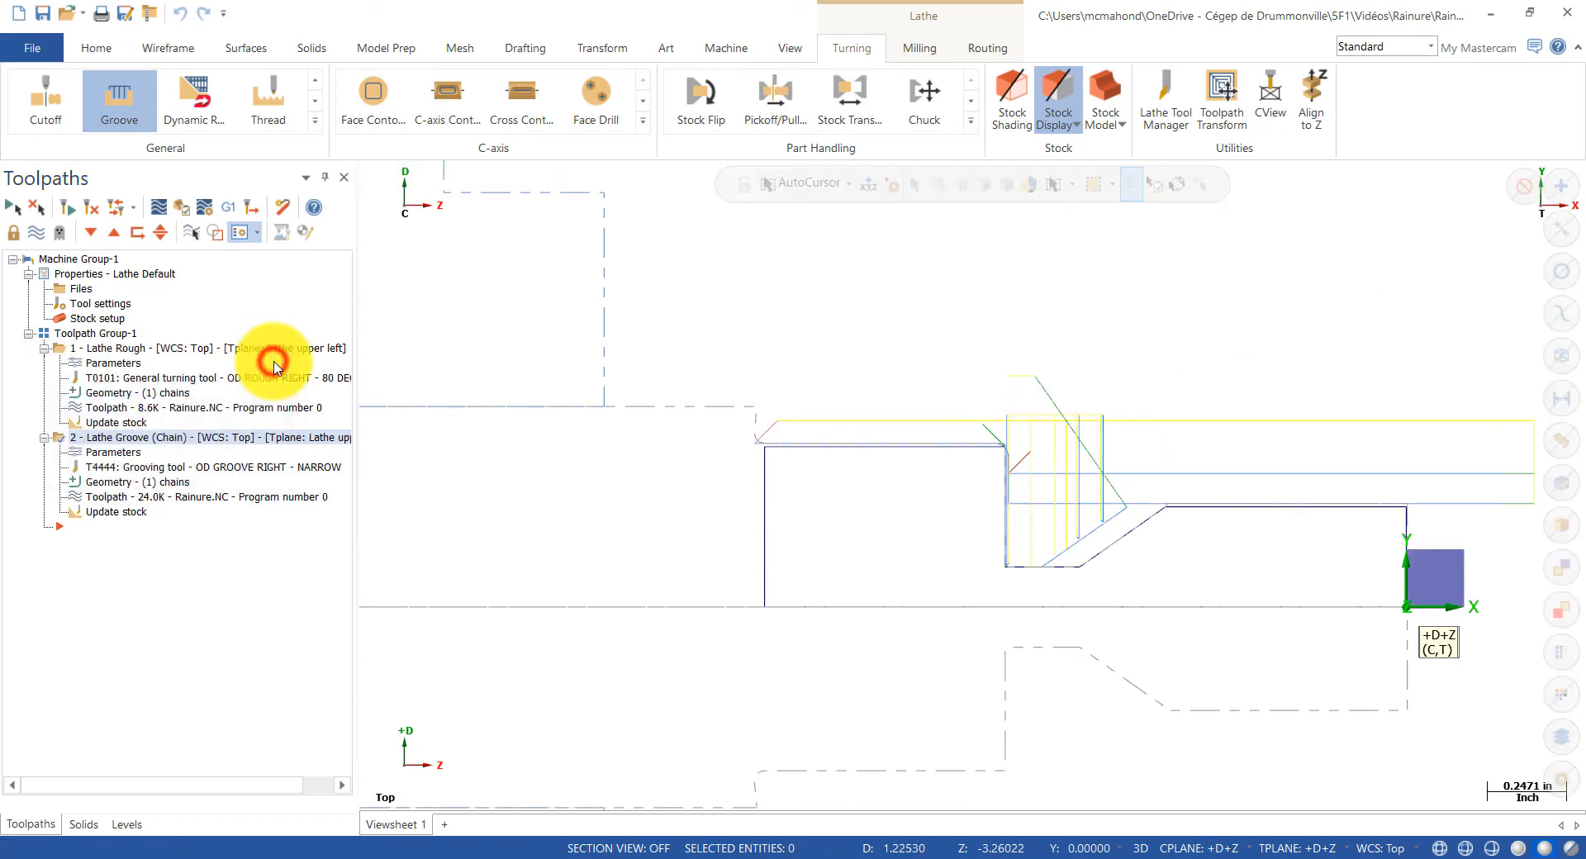
Step: Try a first pass entry vector with fixed direction None, length 0.1 and resolution 10, then discard the lead-in changes and regenerate the toolpath
click(138, 456)
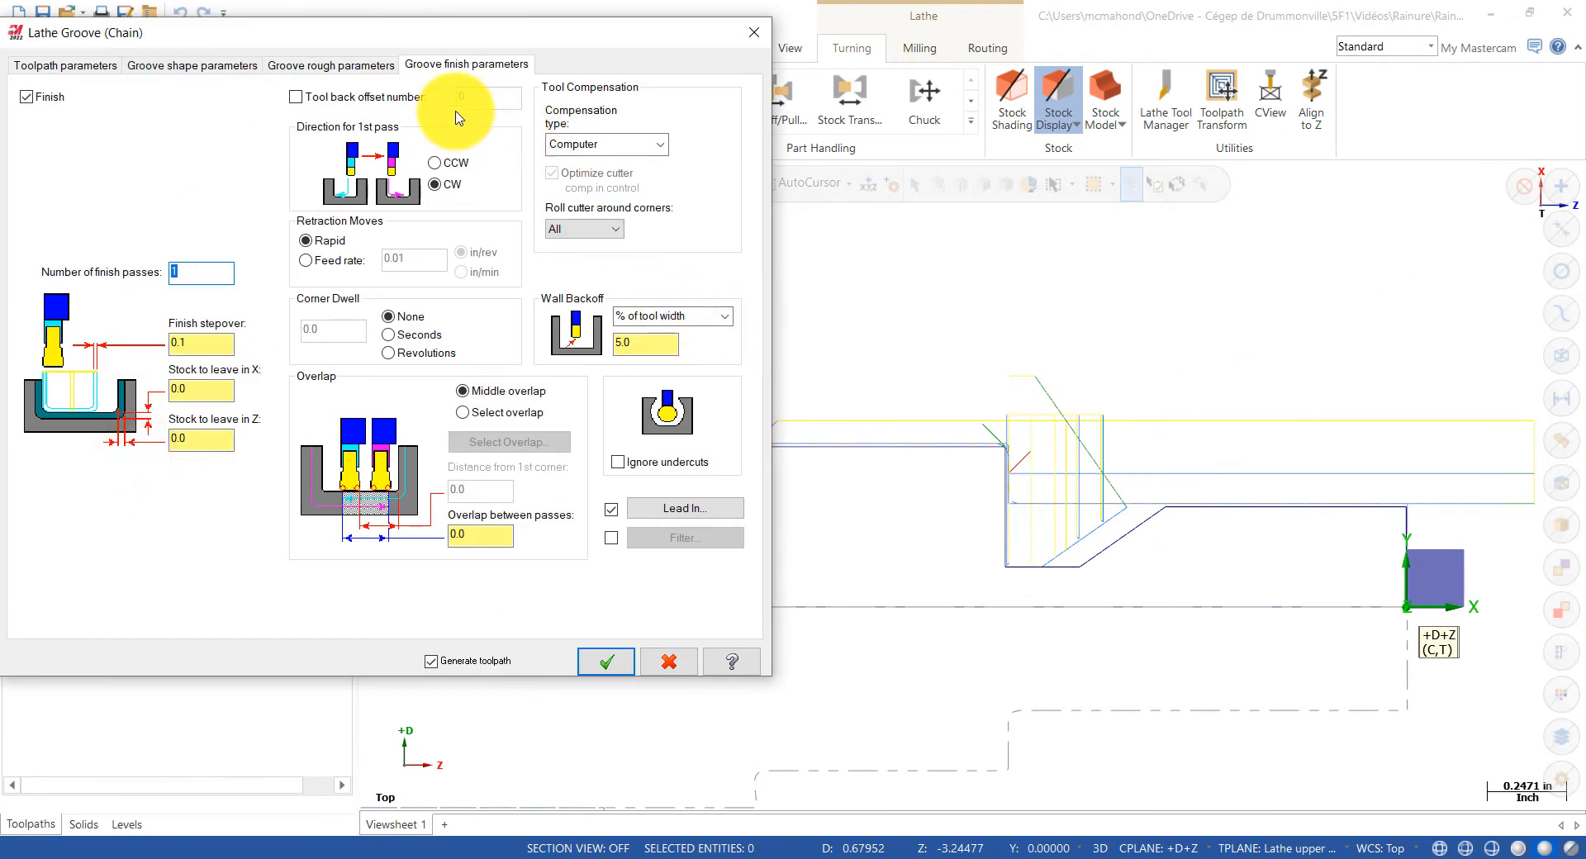
click(685, 510)
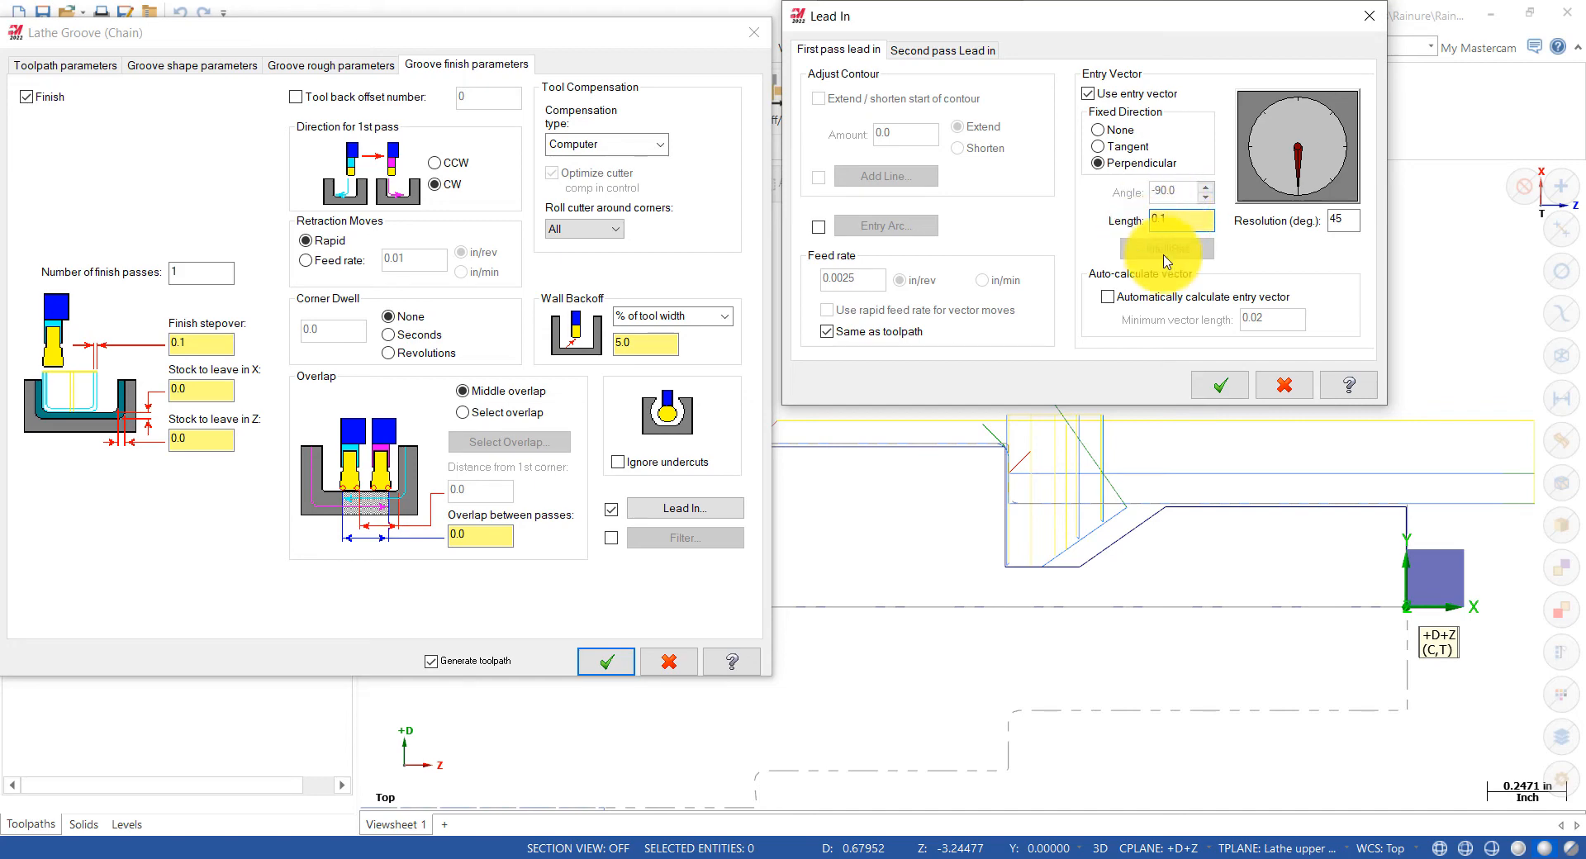
click(1099, 130)
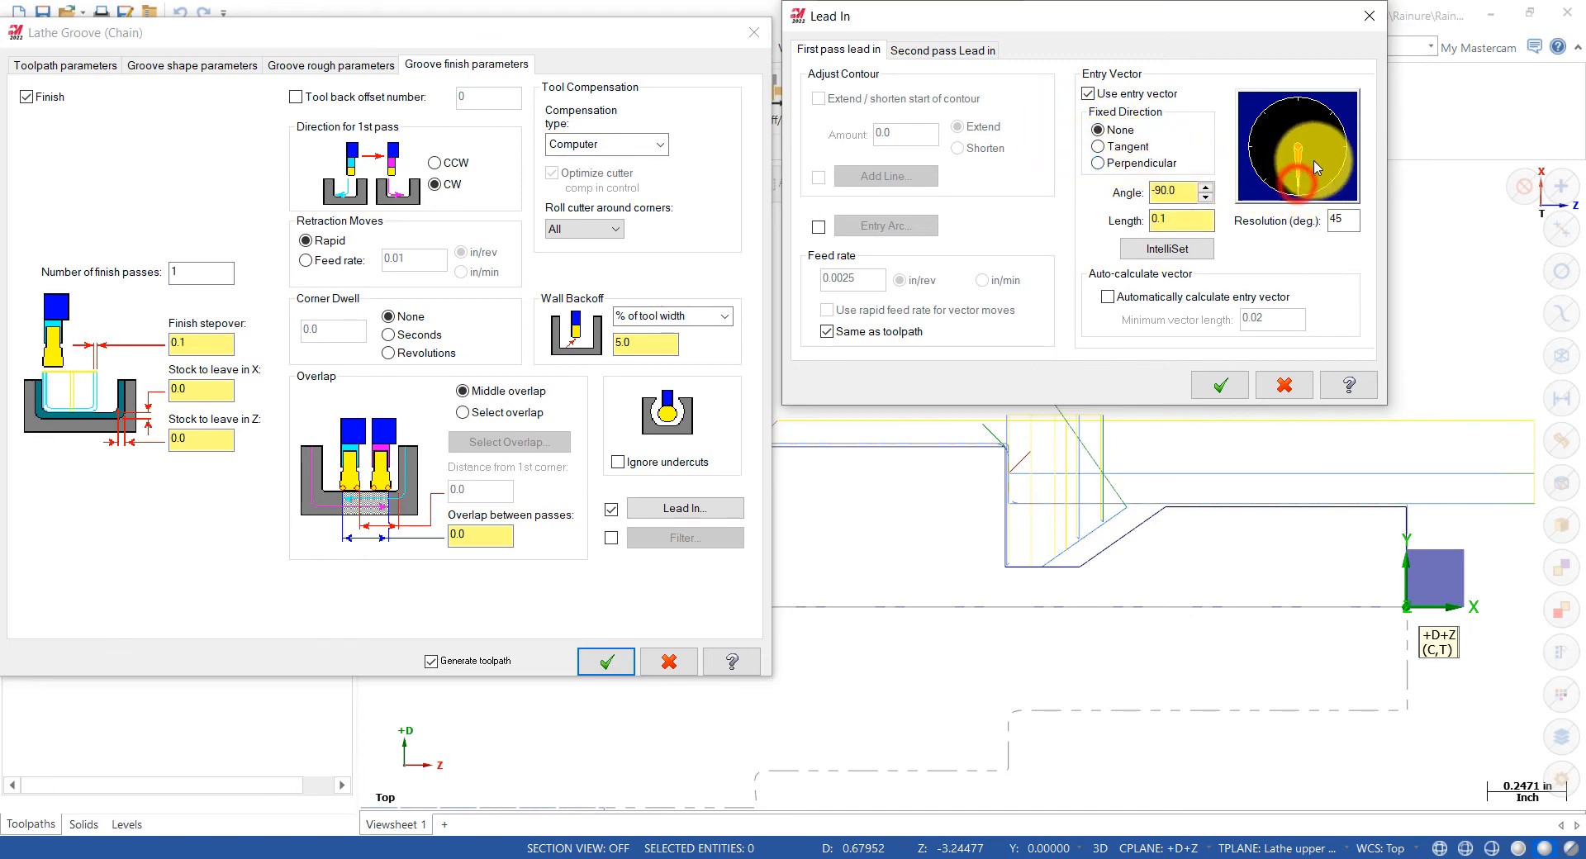
click(1277, 166)
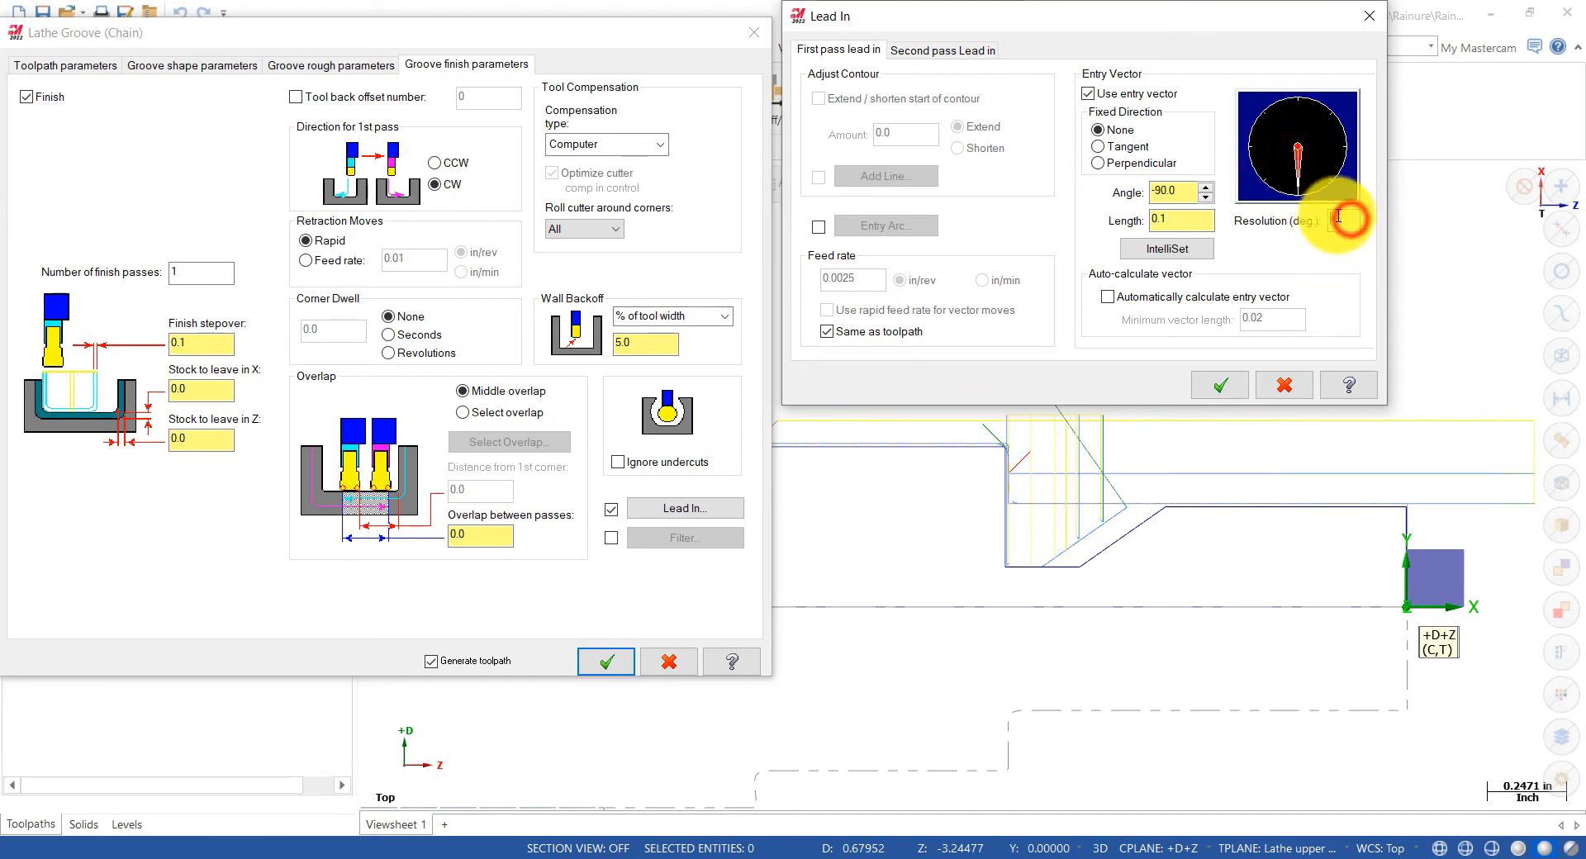
click(1207, 198)
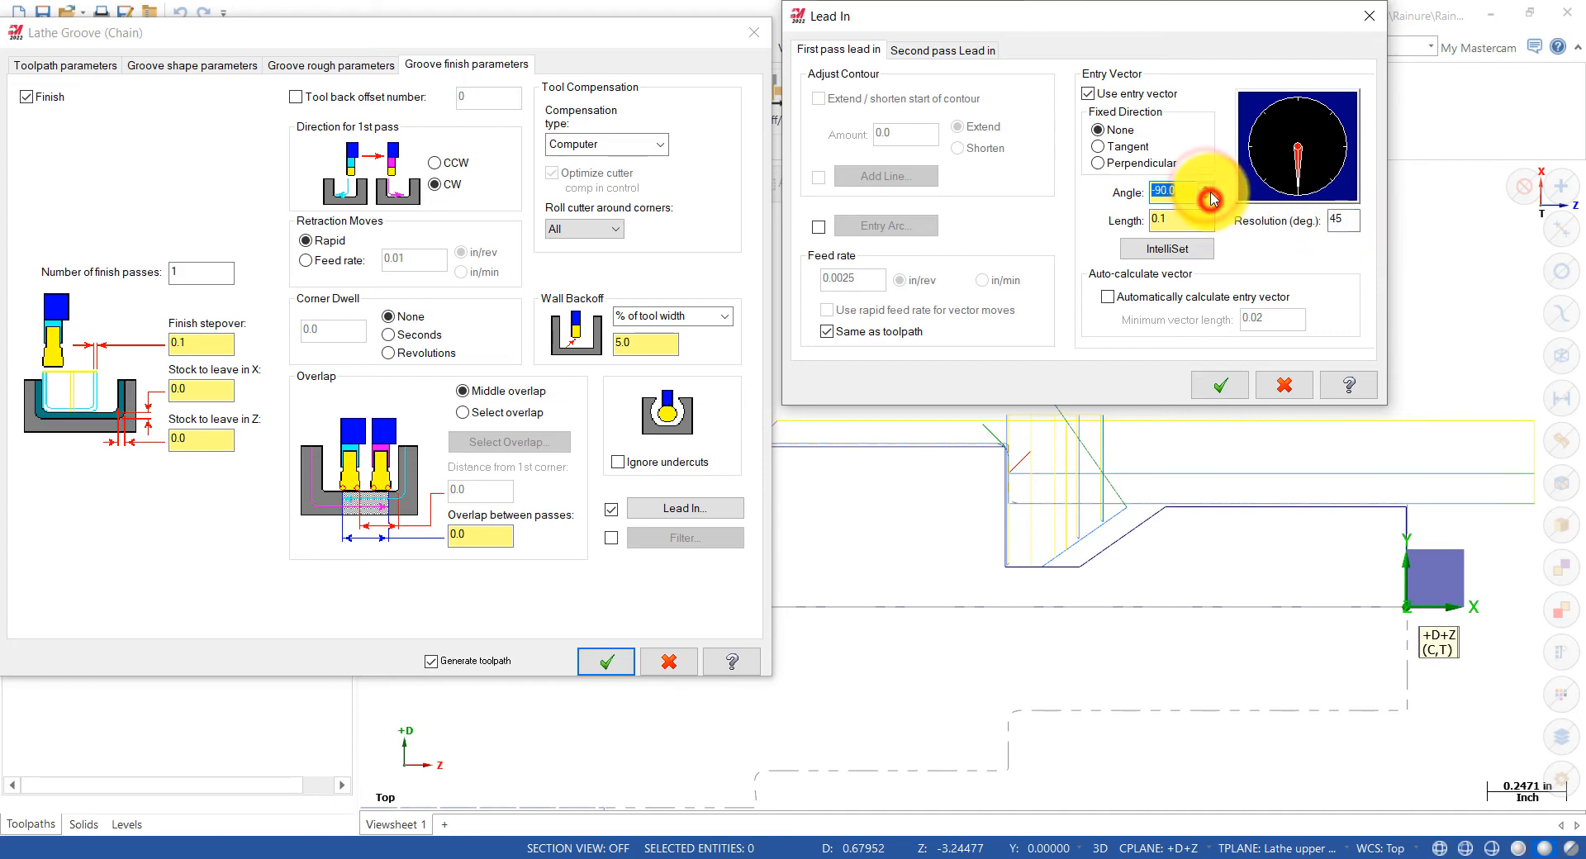
click(1345, 218)
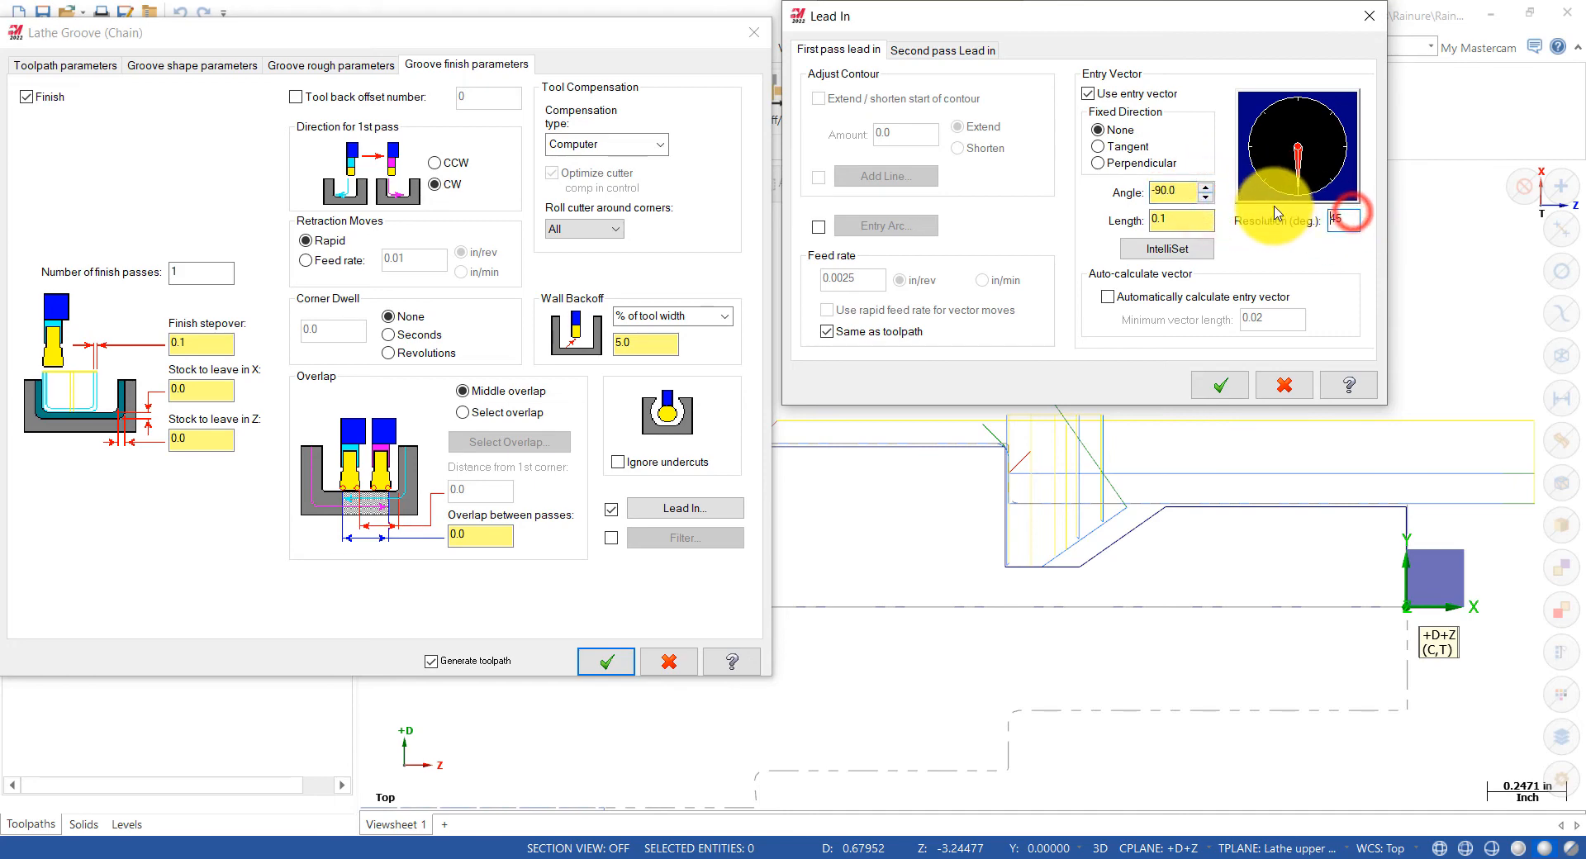
double_click(1333, 217)
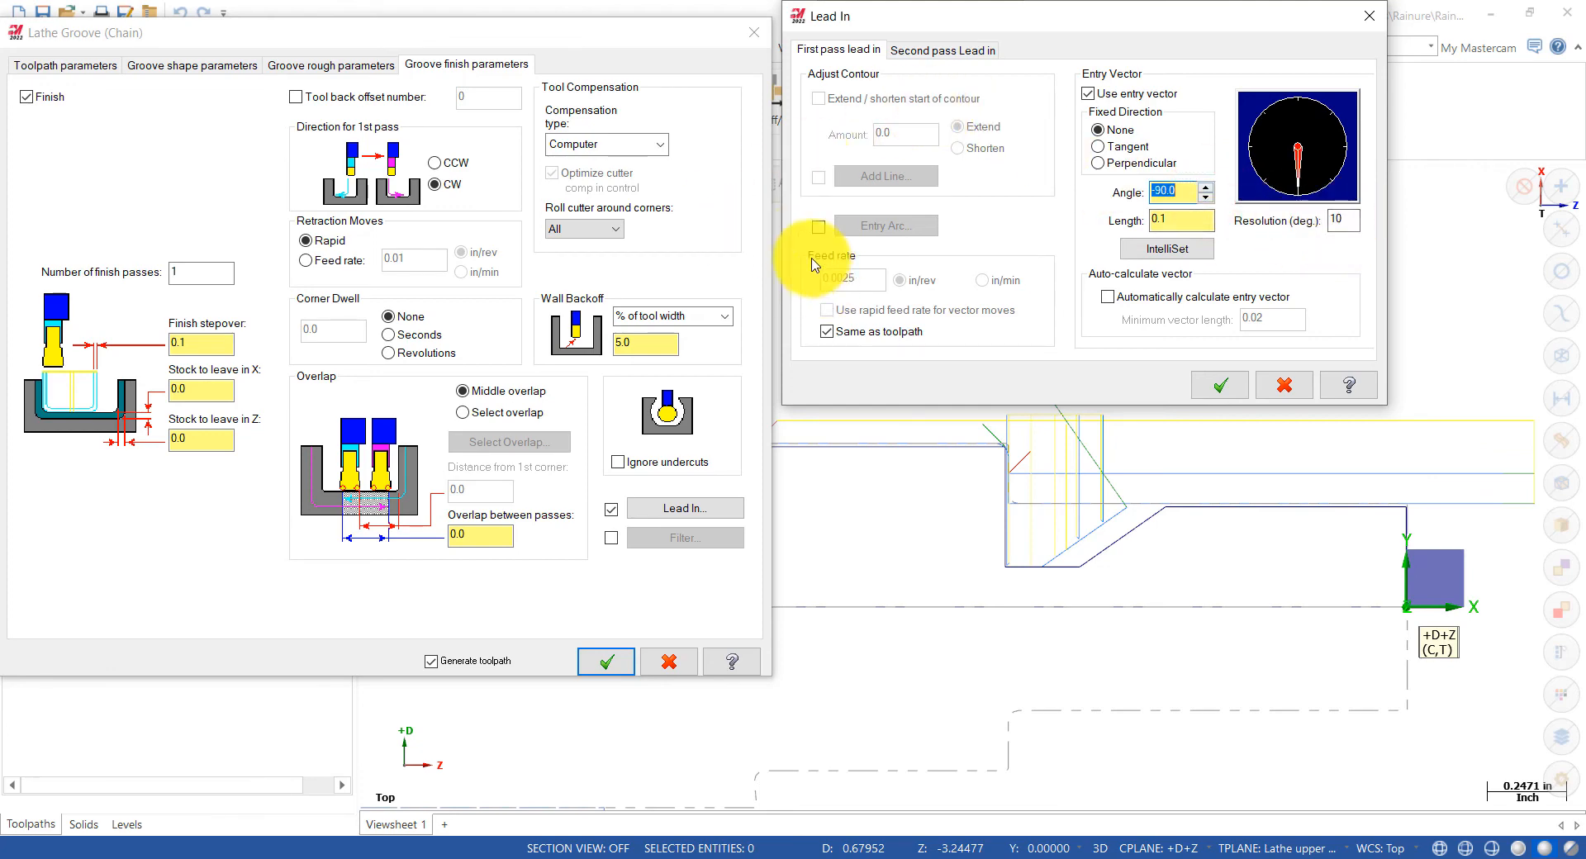
click(1280, 389)
click(588, 669)
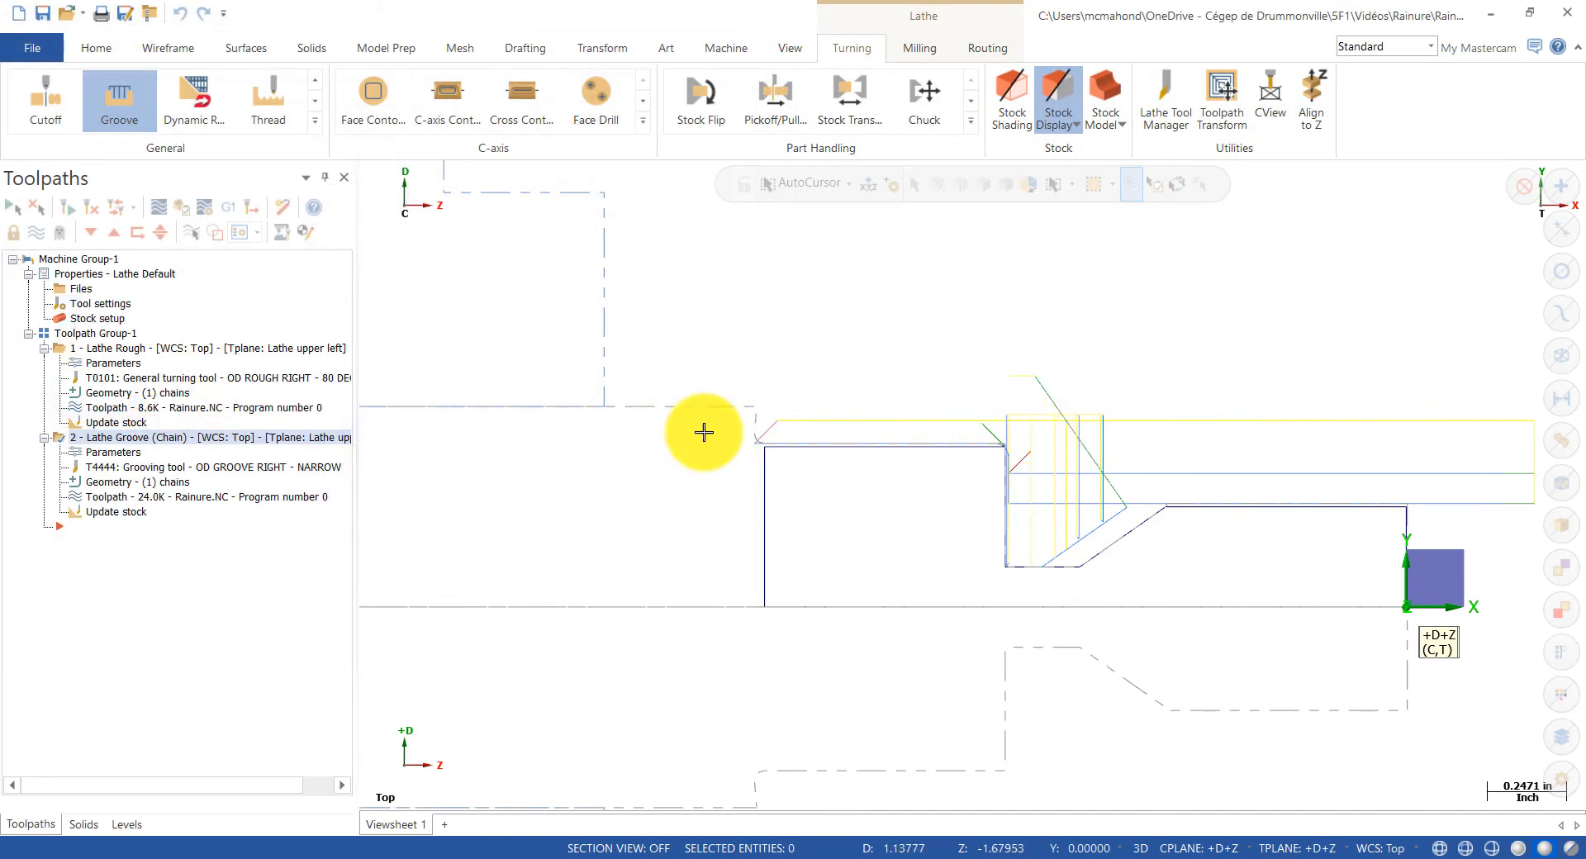
Step: Backplot the groove toolpath up to the second finish pass and examine its angled lead-in at the groove's shoulder
click(158, 207)
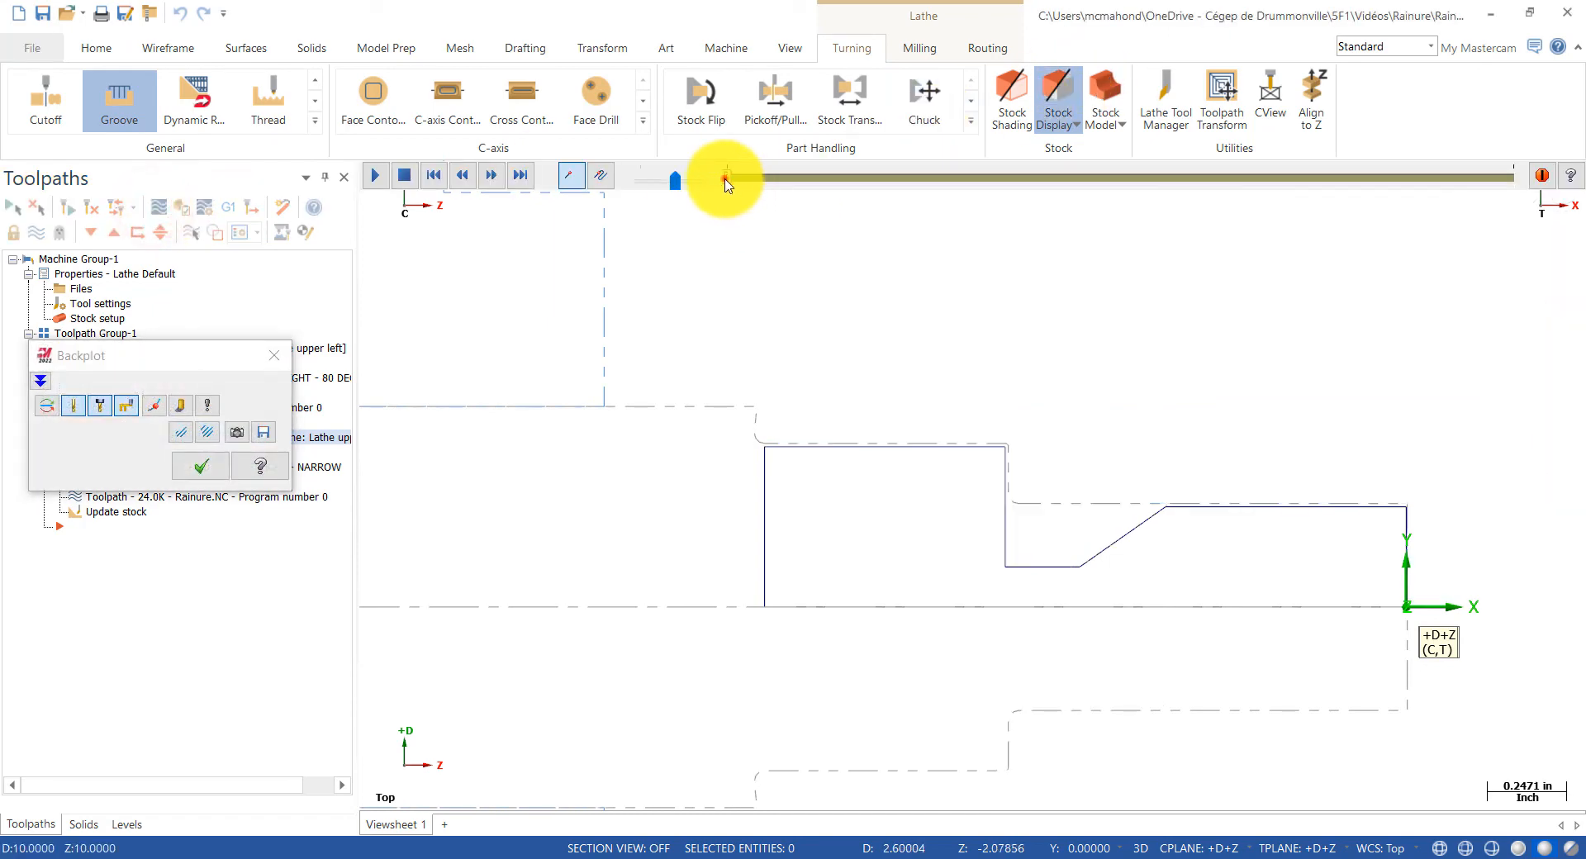
mouse_move(726, 184)
mouse_down()
mouse_move(1055, 194)
mouse_move(1355, 237)
mouse_up()
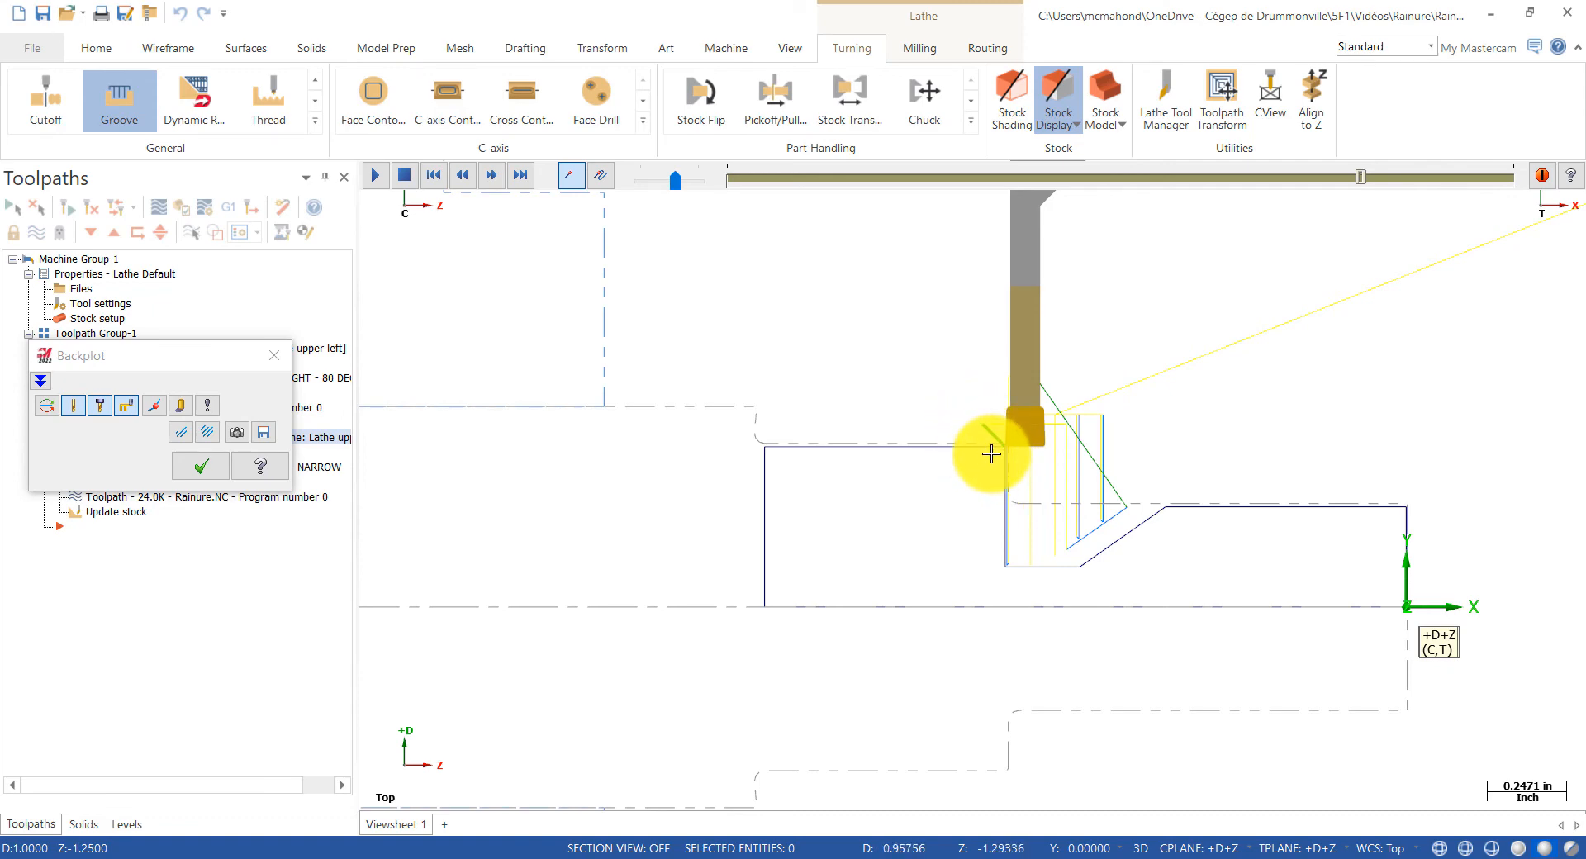
click(274, 355)
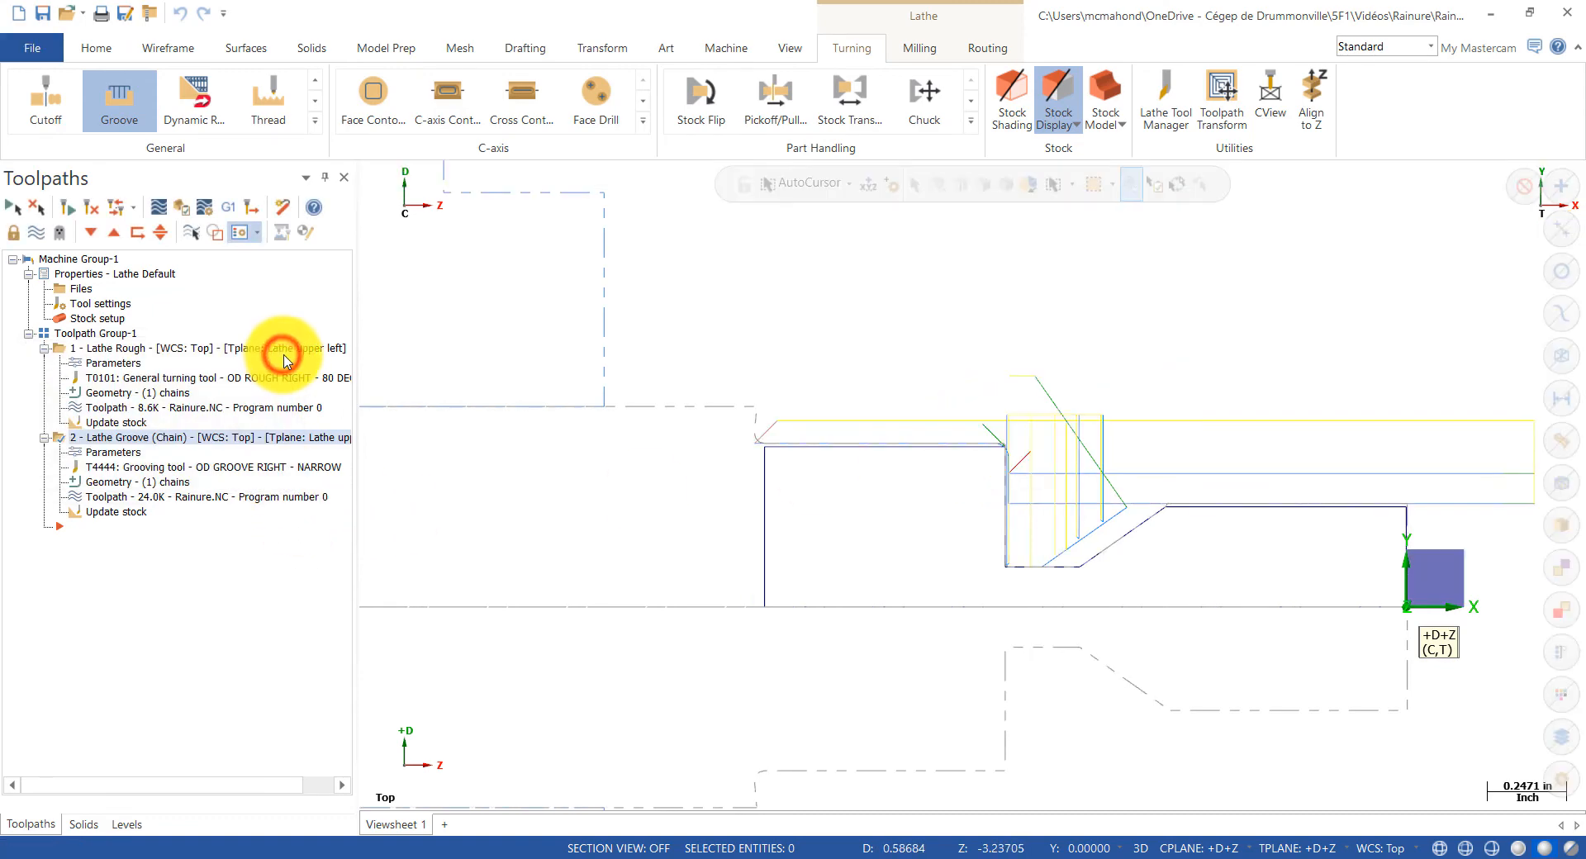
Step: Try a second pass lead-in entry vector with an angle of 0.0 and quit the toolpath regeneration
click(130, 453)
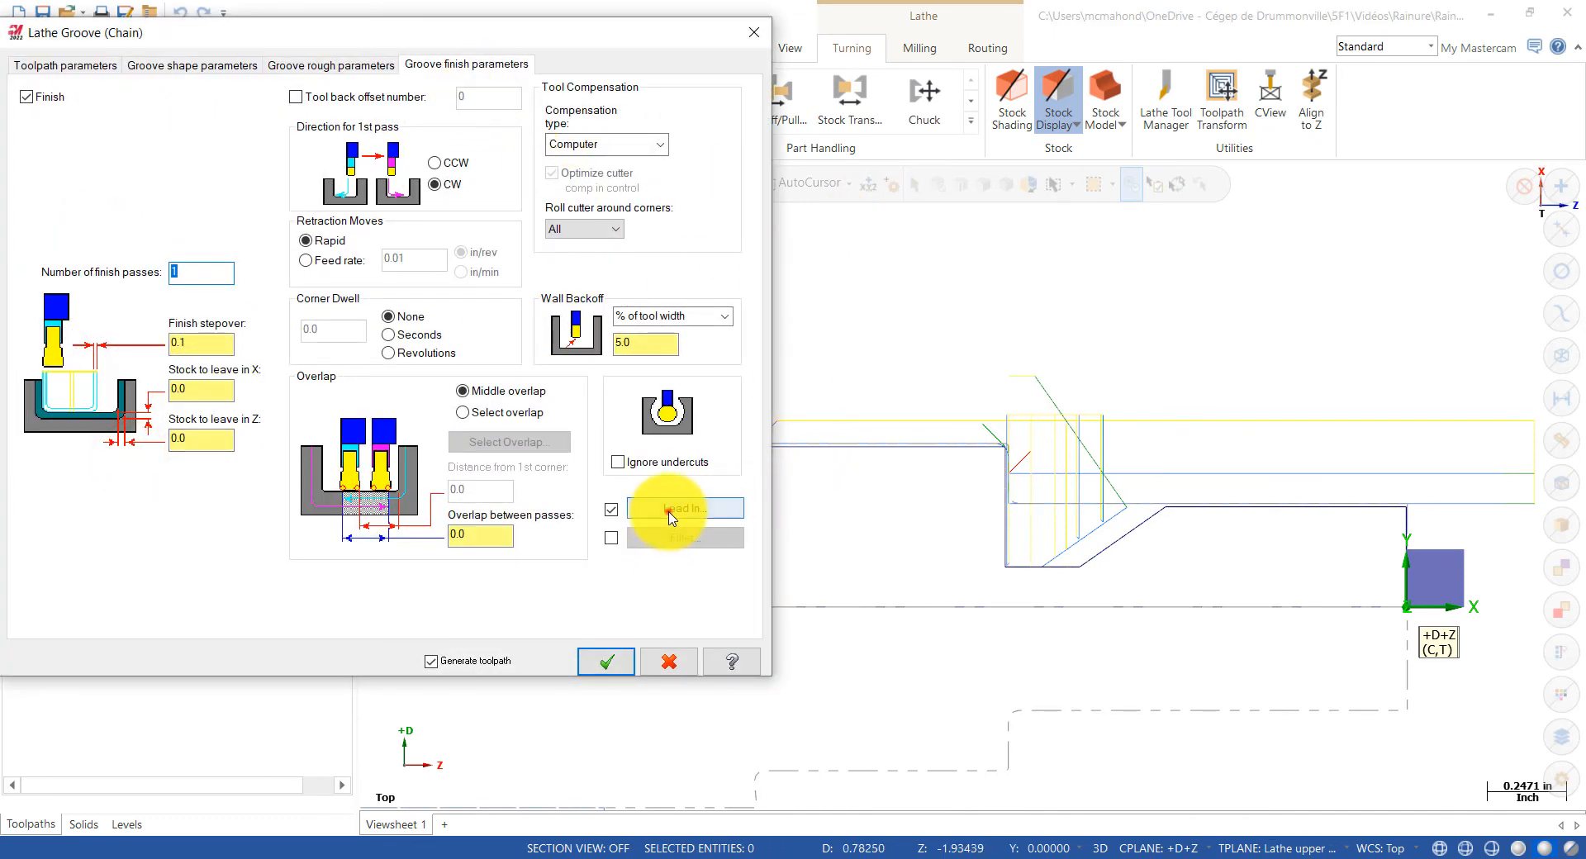
click(671, 513)
click(902, 48)
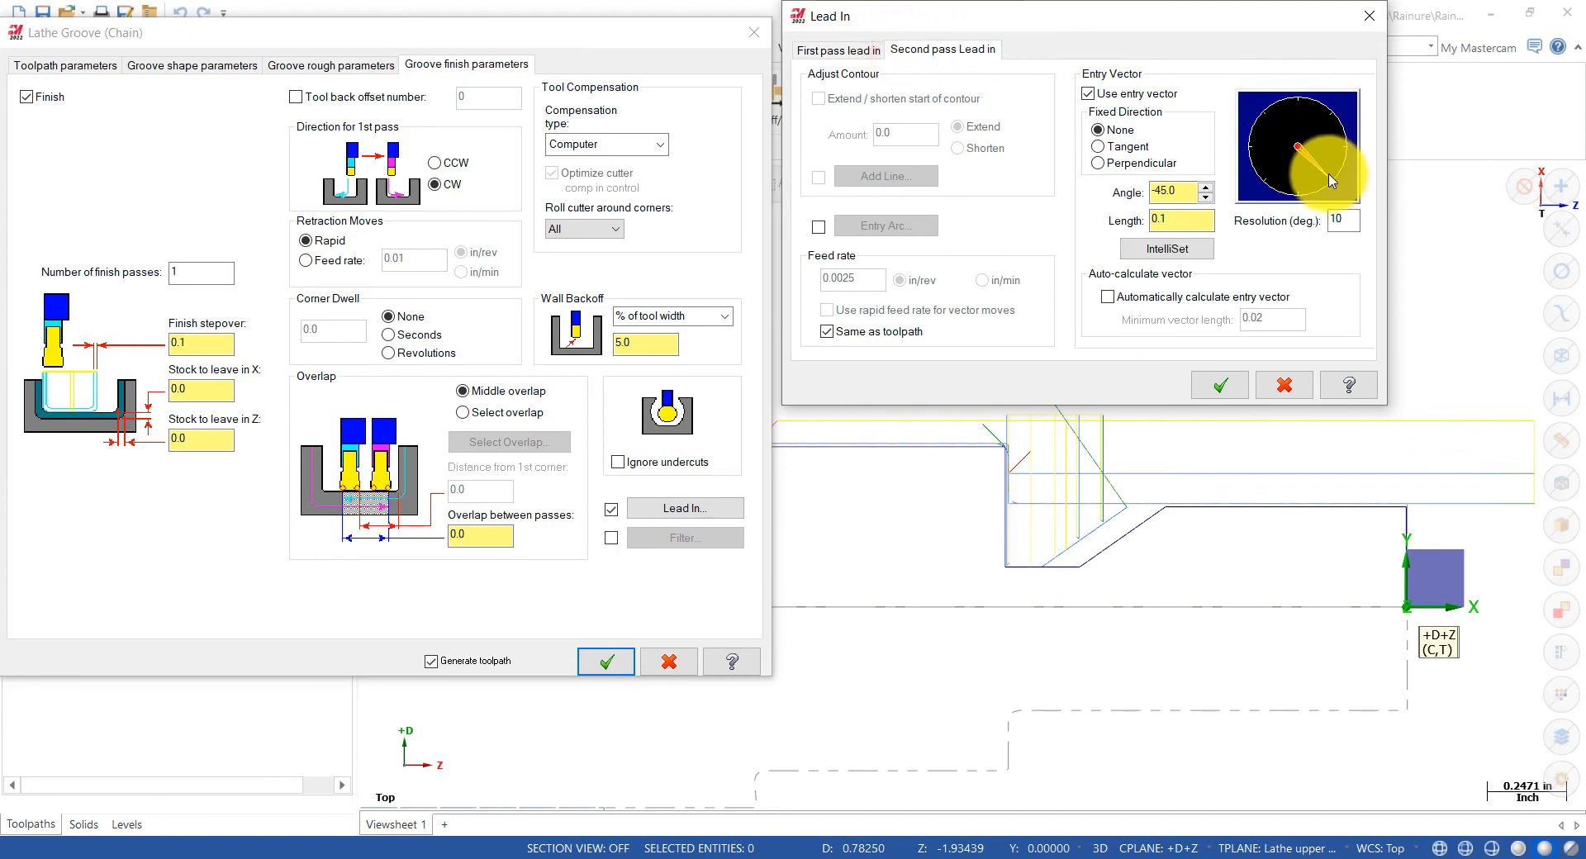
click(1330, 145)
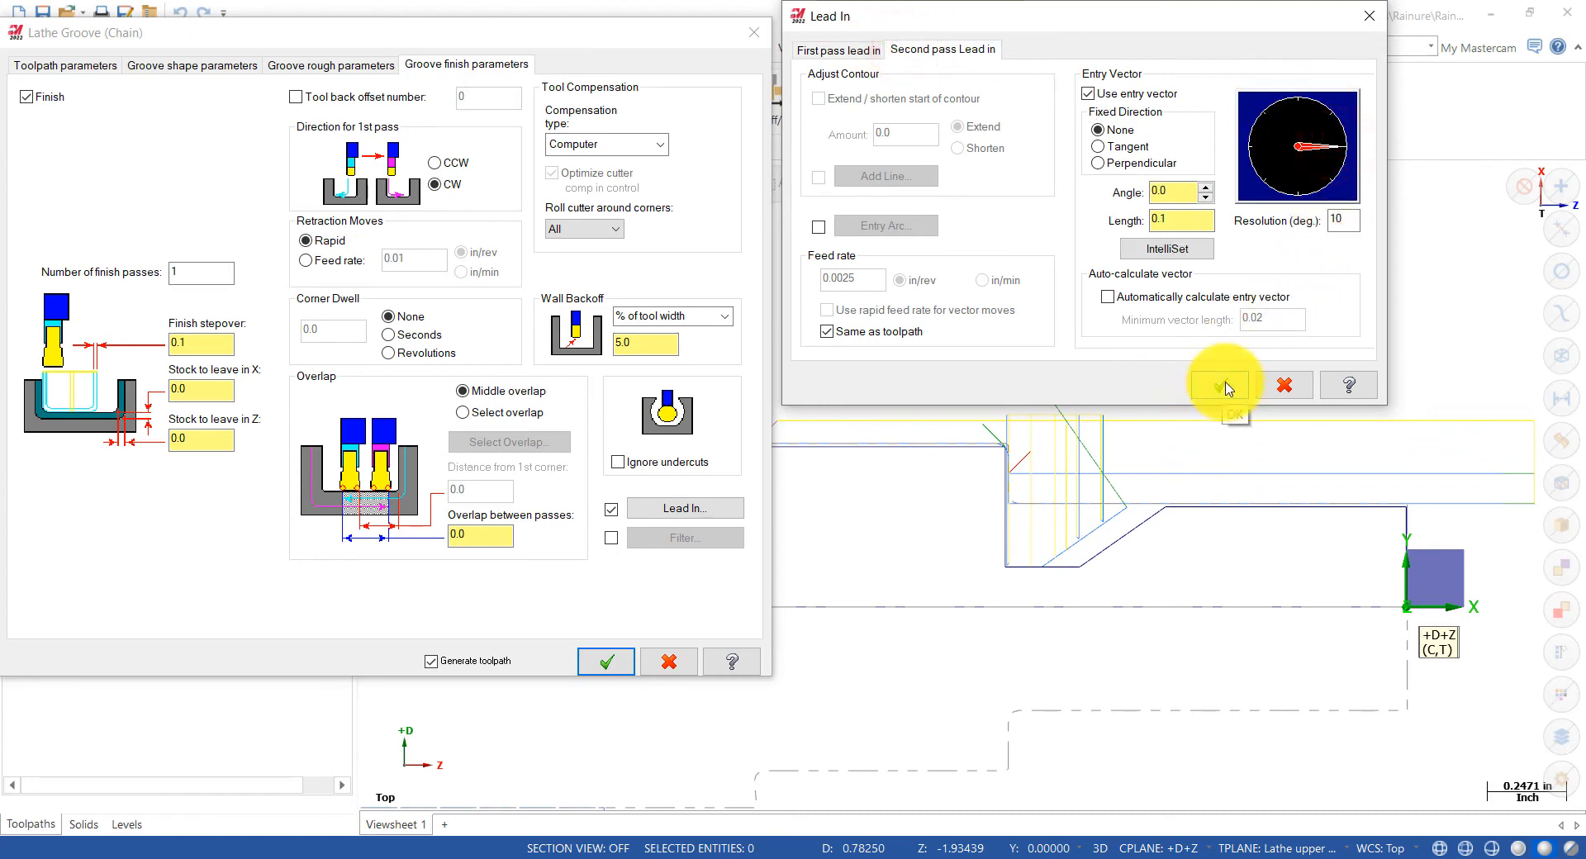
click(1219, 385)
click(606, 661)
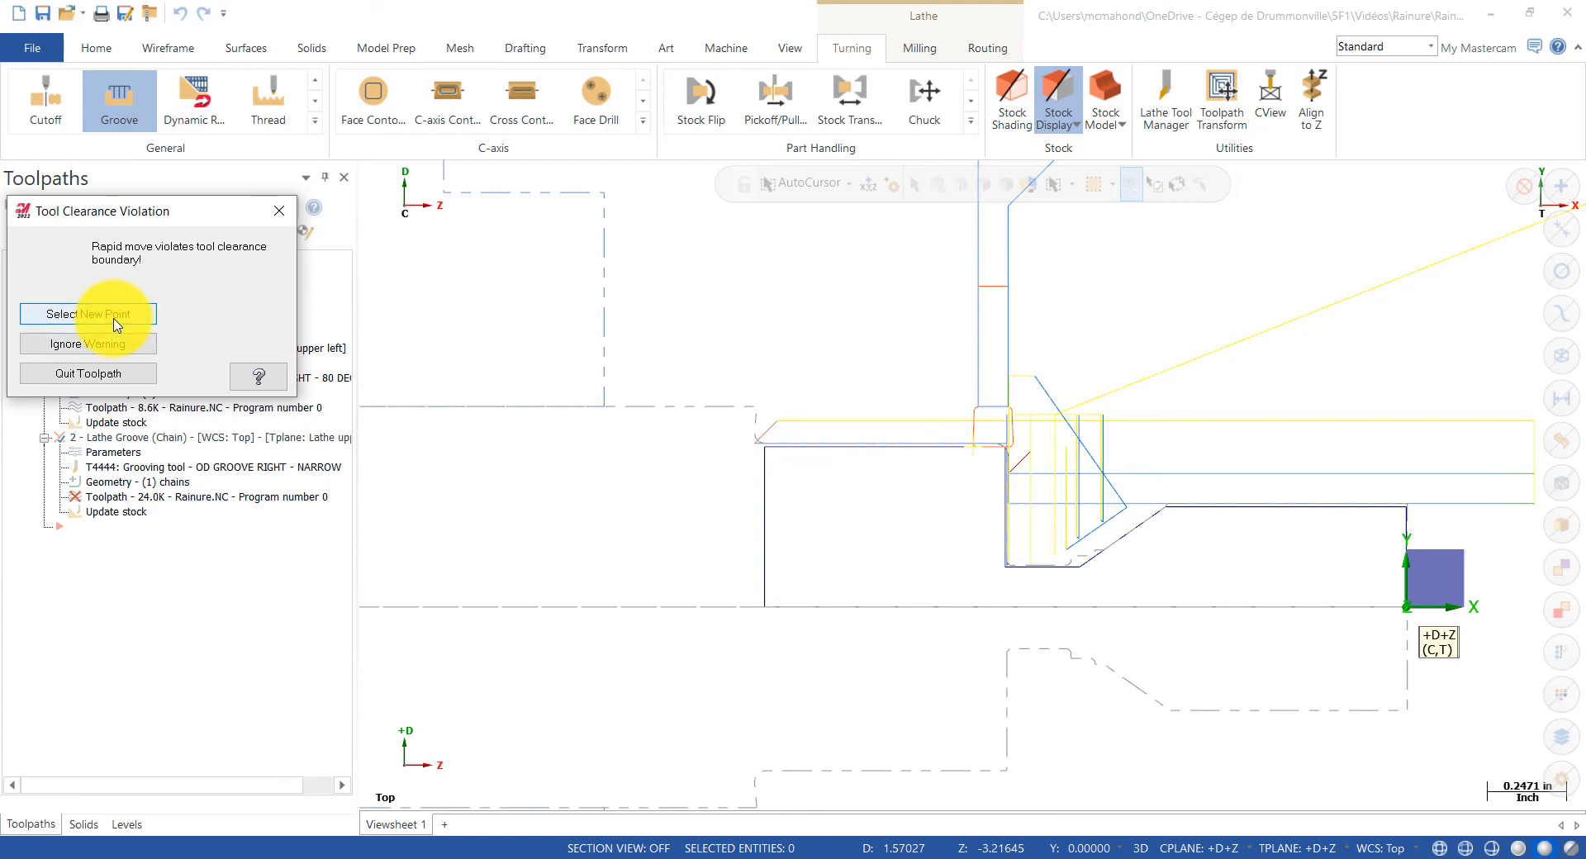
click(110, 378)
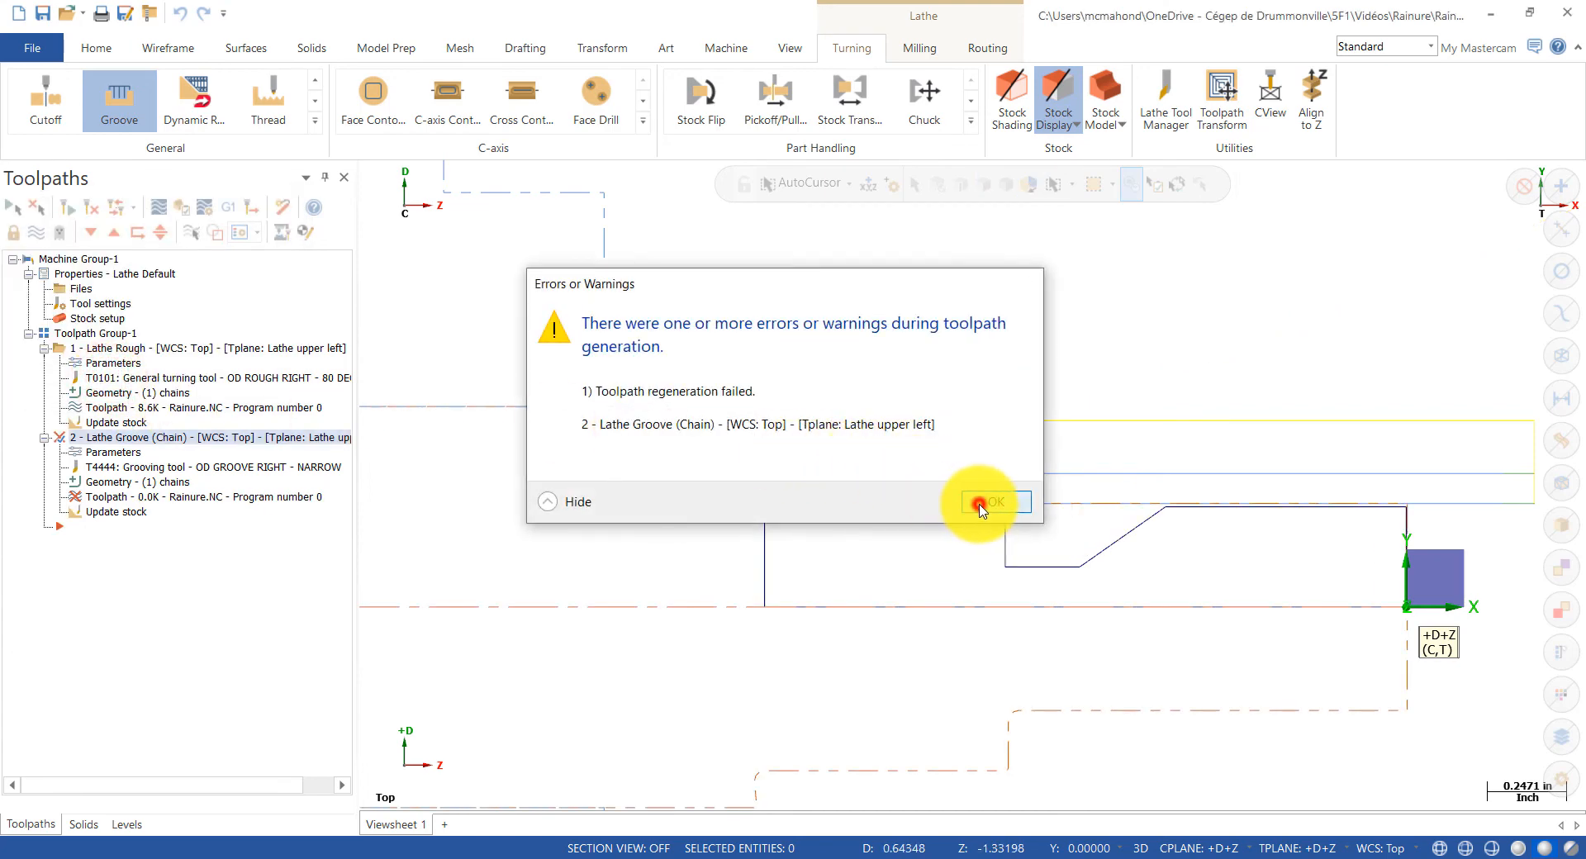
click(980, 506)
Step: Set the second pass lead-in entry vector to an angle of -90.0 and regenerate the groove toolpath
click(123, 452)
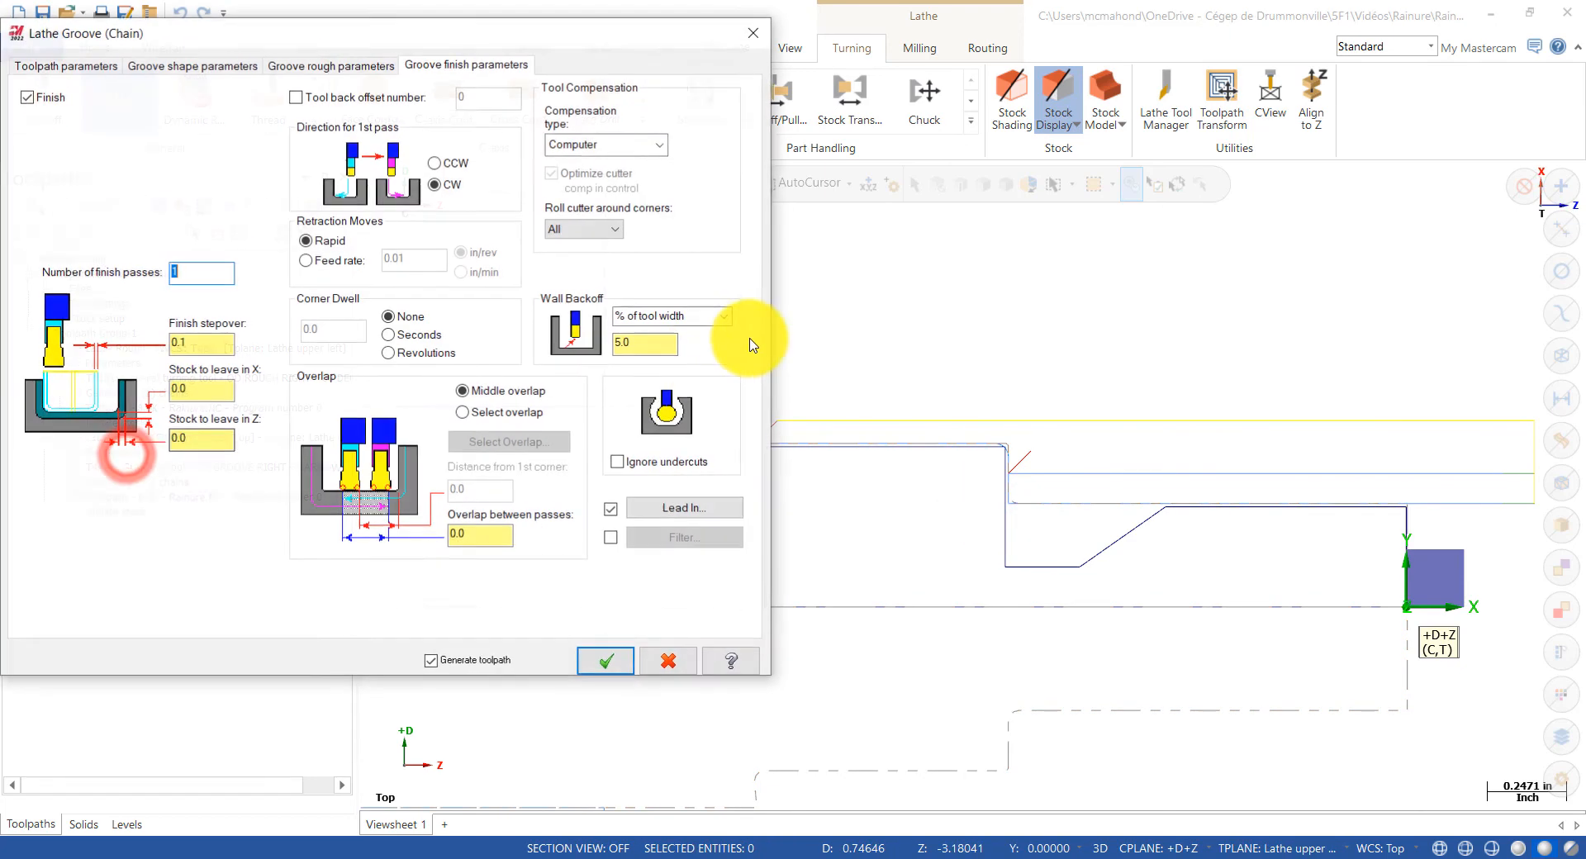
click(684, 507)
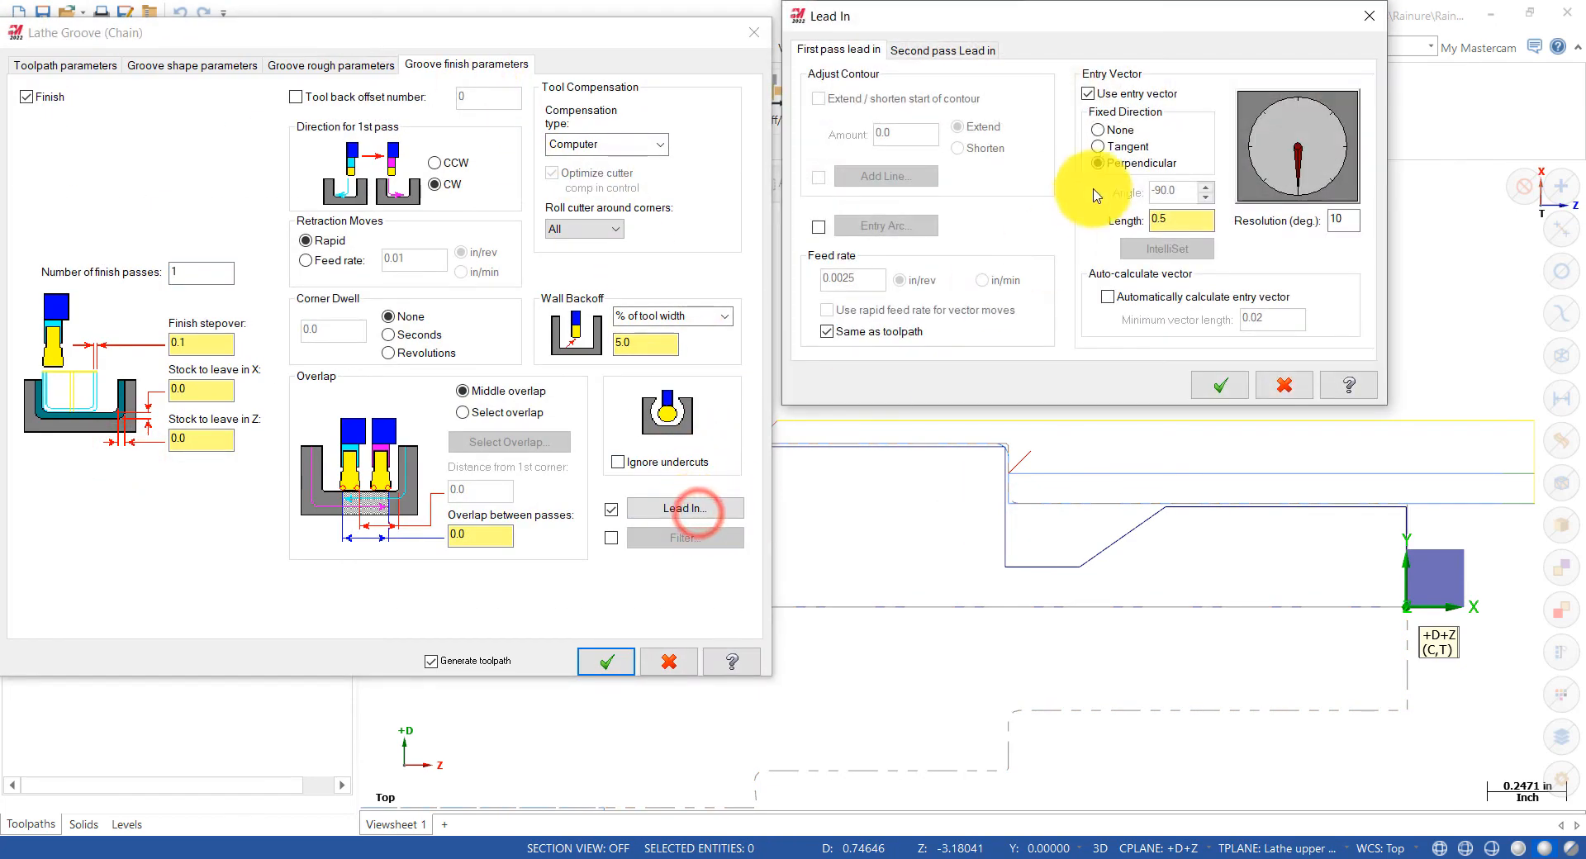
click(949, 51)
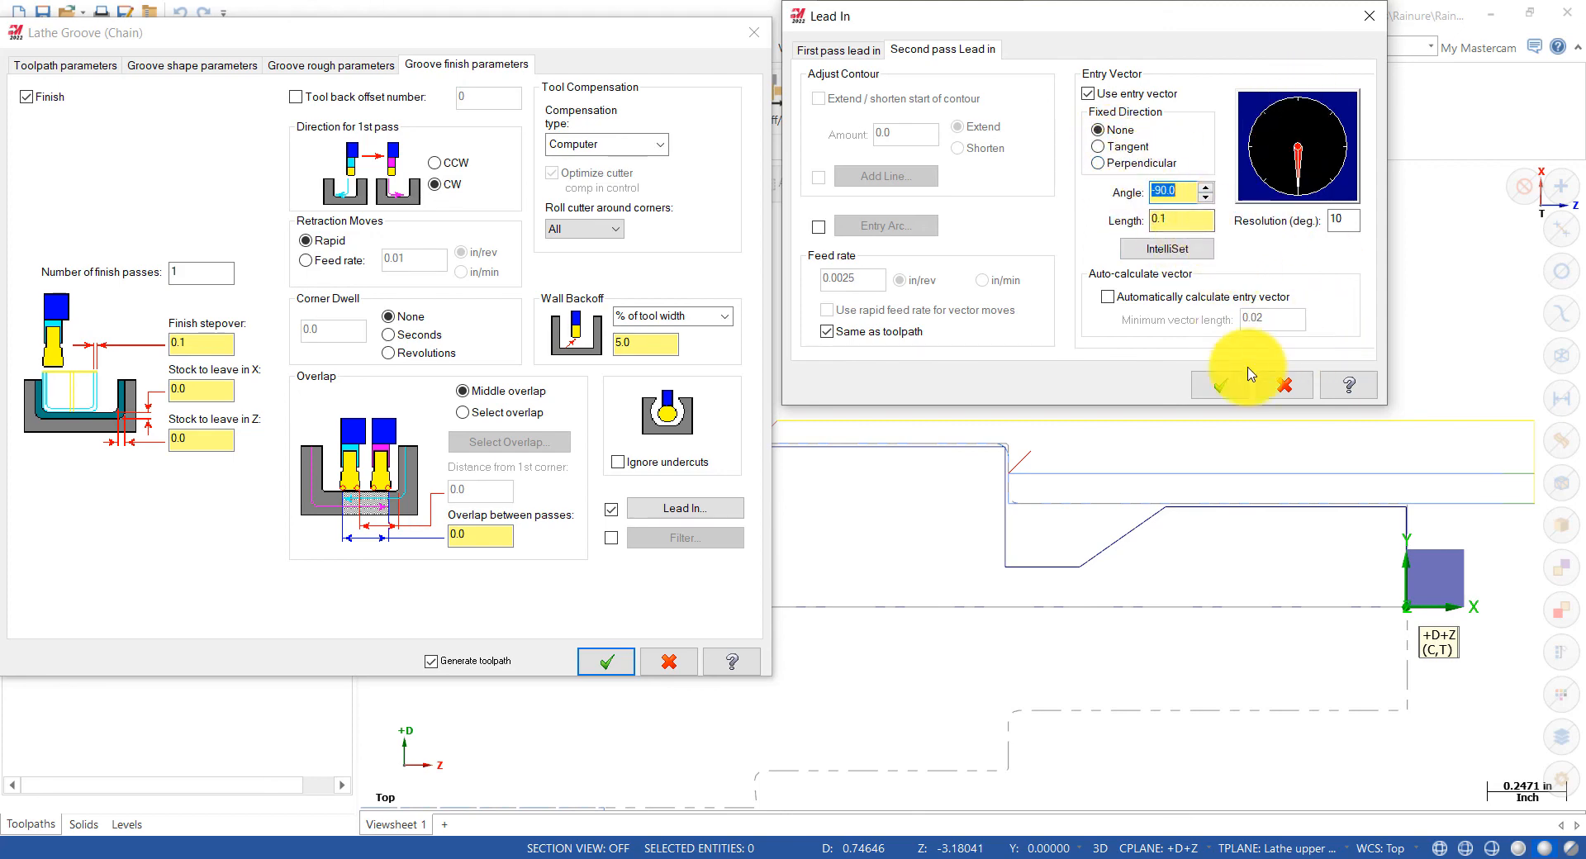
click(1213, 393)
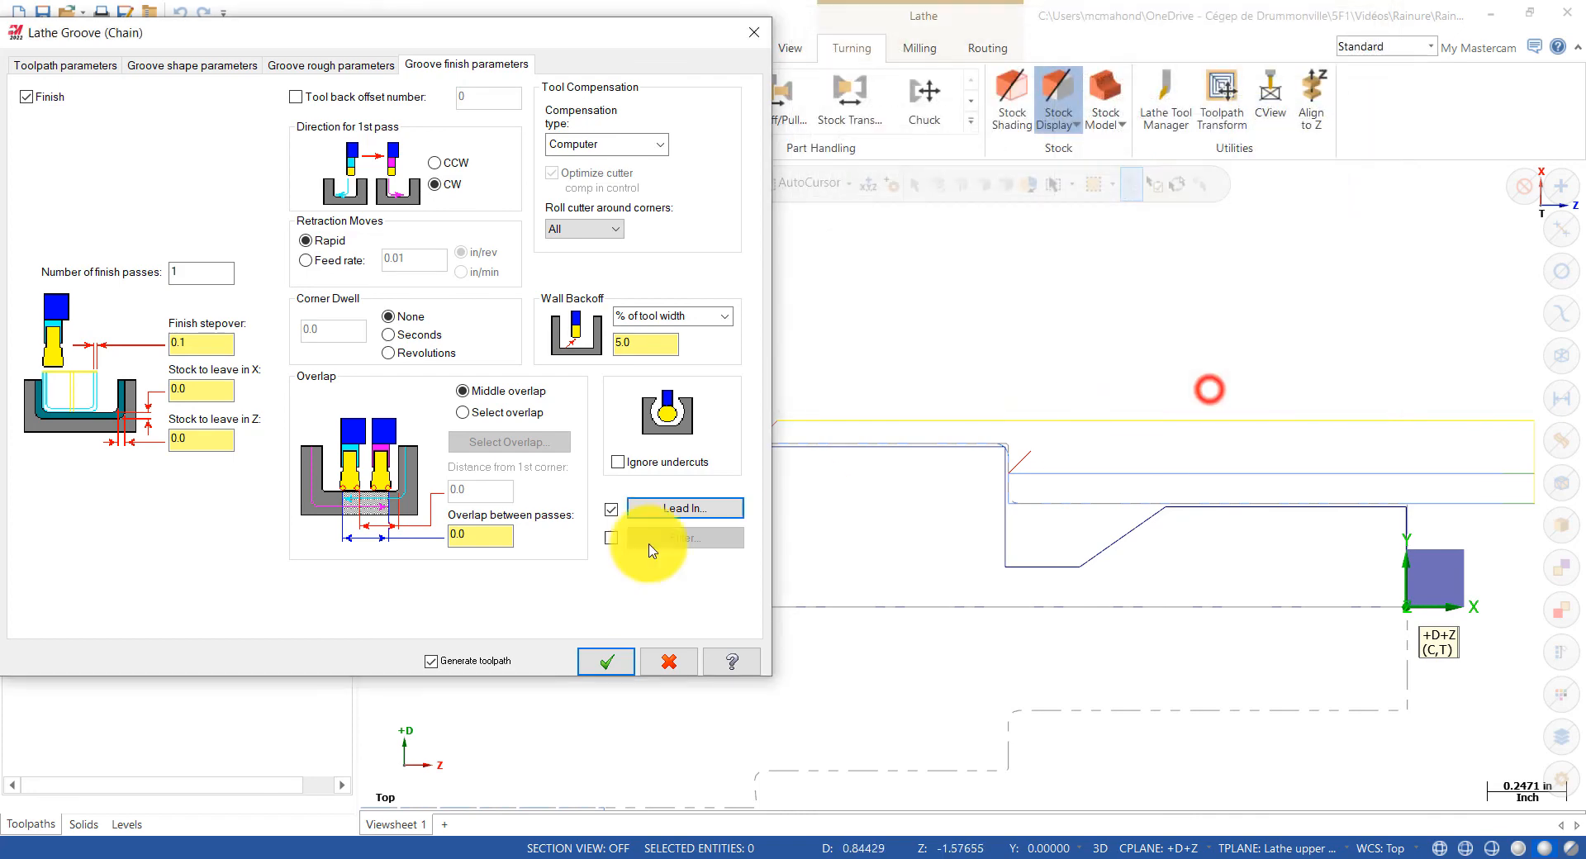
click(598, 665)
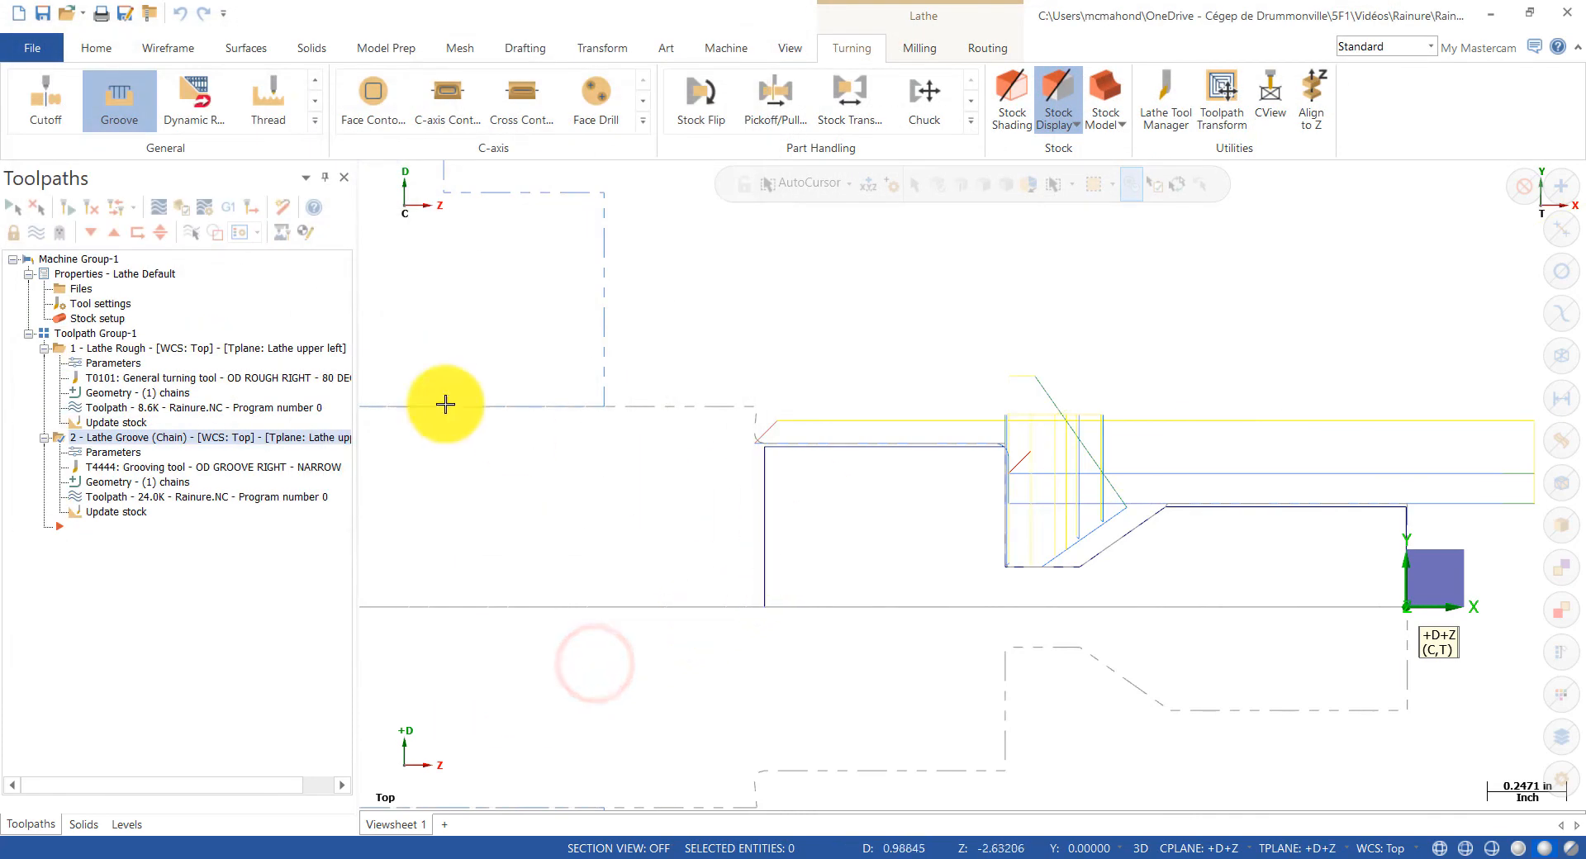
Step: Backplot the groove toolpath through both finish passes, examine the second pass entry at the groove's shoulder, and close Backplot
click(169, 210)
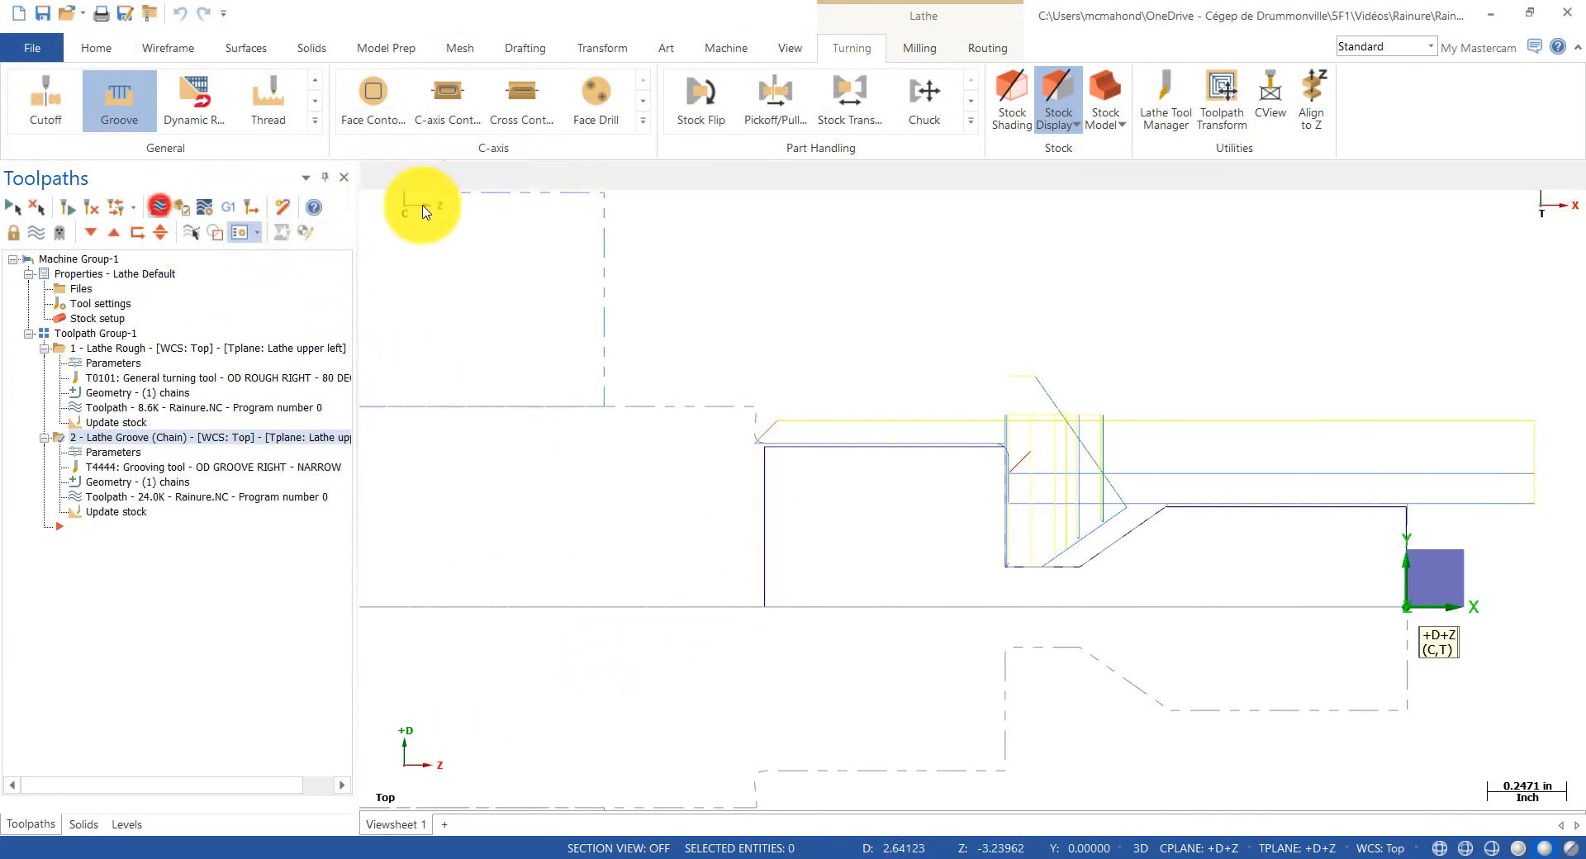
click(725, 175)
mouse_move(968, 173)
mouse_down()
mouse_move(1361, 165)
mouse_move(1333, 164)
mouse_up()
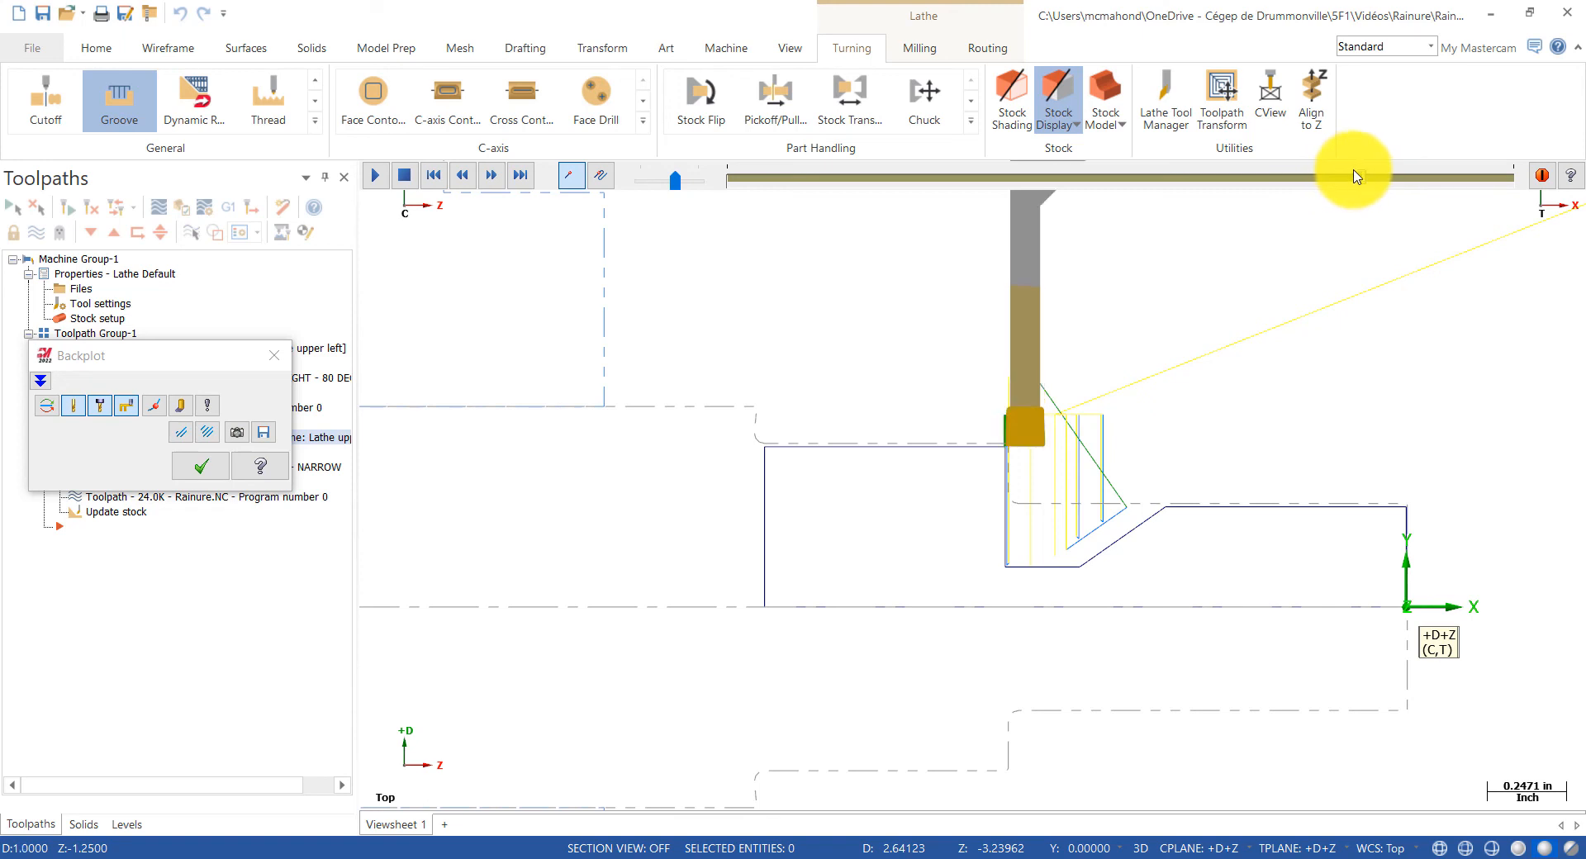
mouse_move(1371, 175)
mouse_down()
mouse_move(1398, 173)
mouse_move(1233, 217)
mouse_move(719, 278)
mouse_move(984, 221)
mouse_move(1485, 157)
mouse_up()
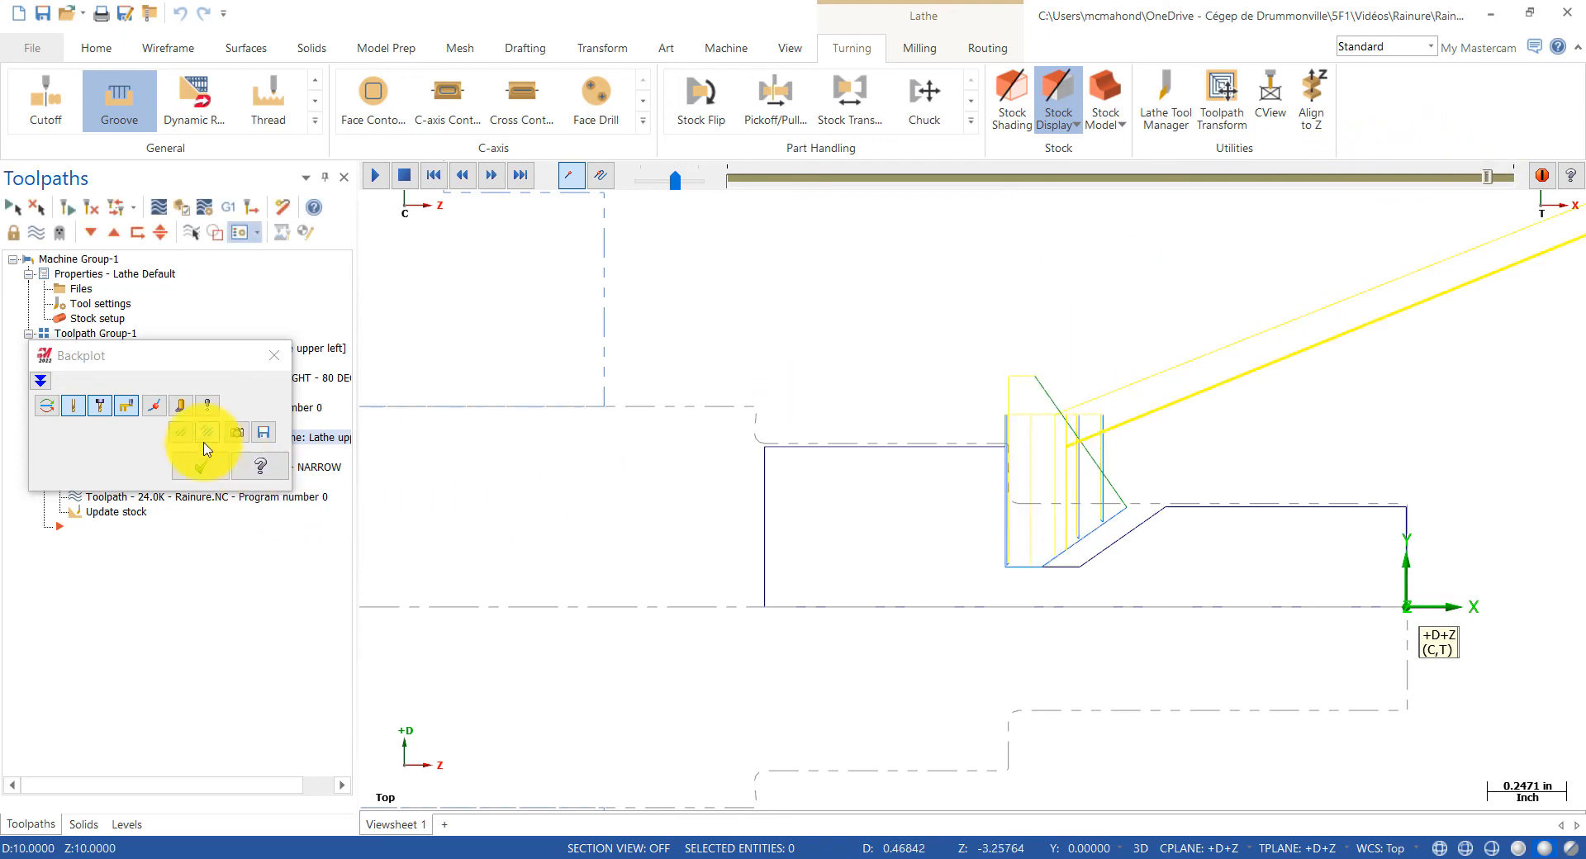
click(283, 356)
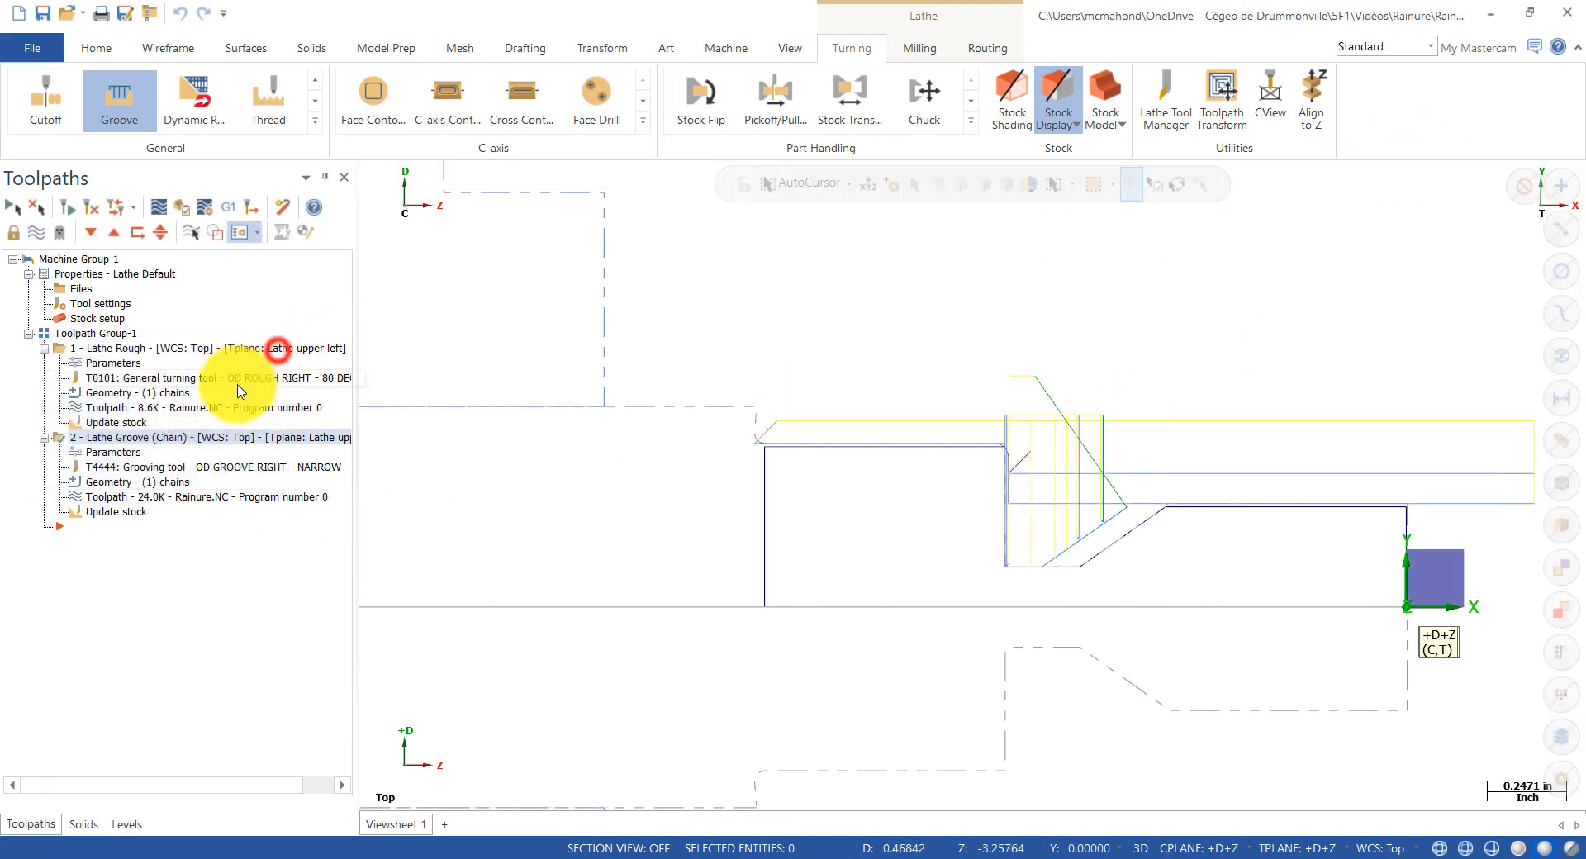
Step: Review the first and second pass lead-in settings in the groove finish parameters alongside the first pass direction, and cancel the lead-in settings
click(132, 451)
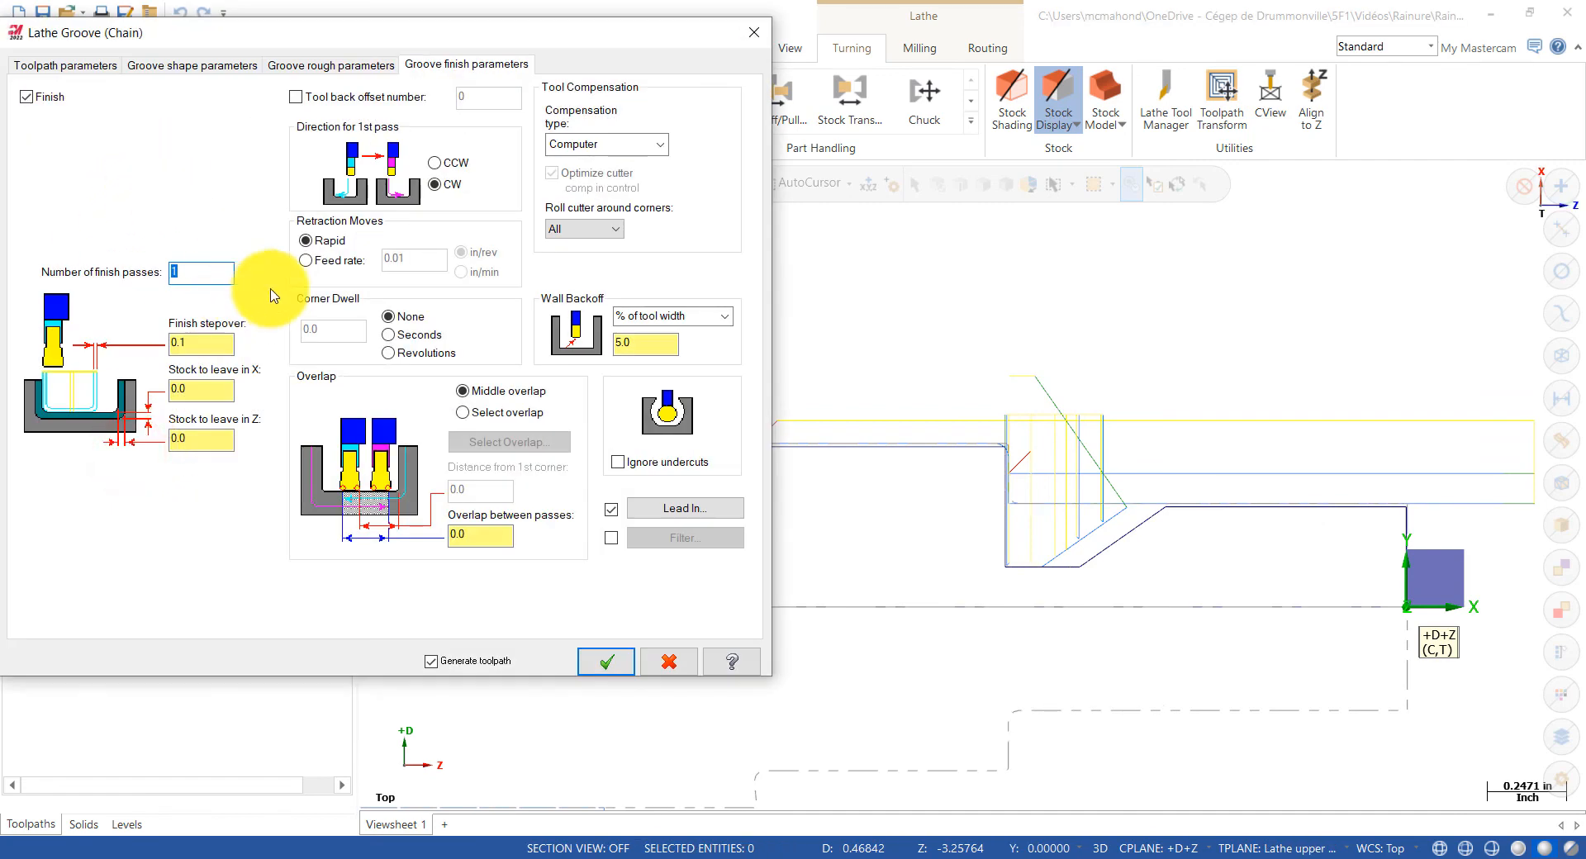
click(660, 509)
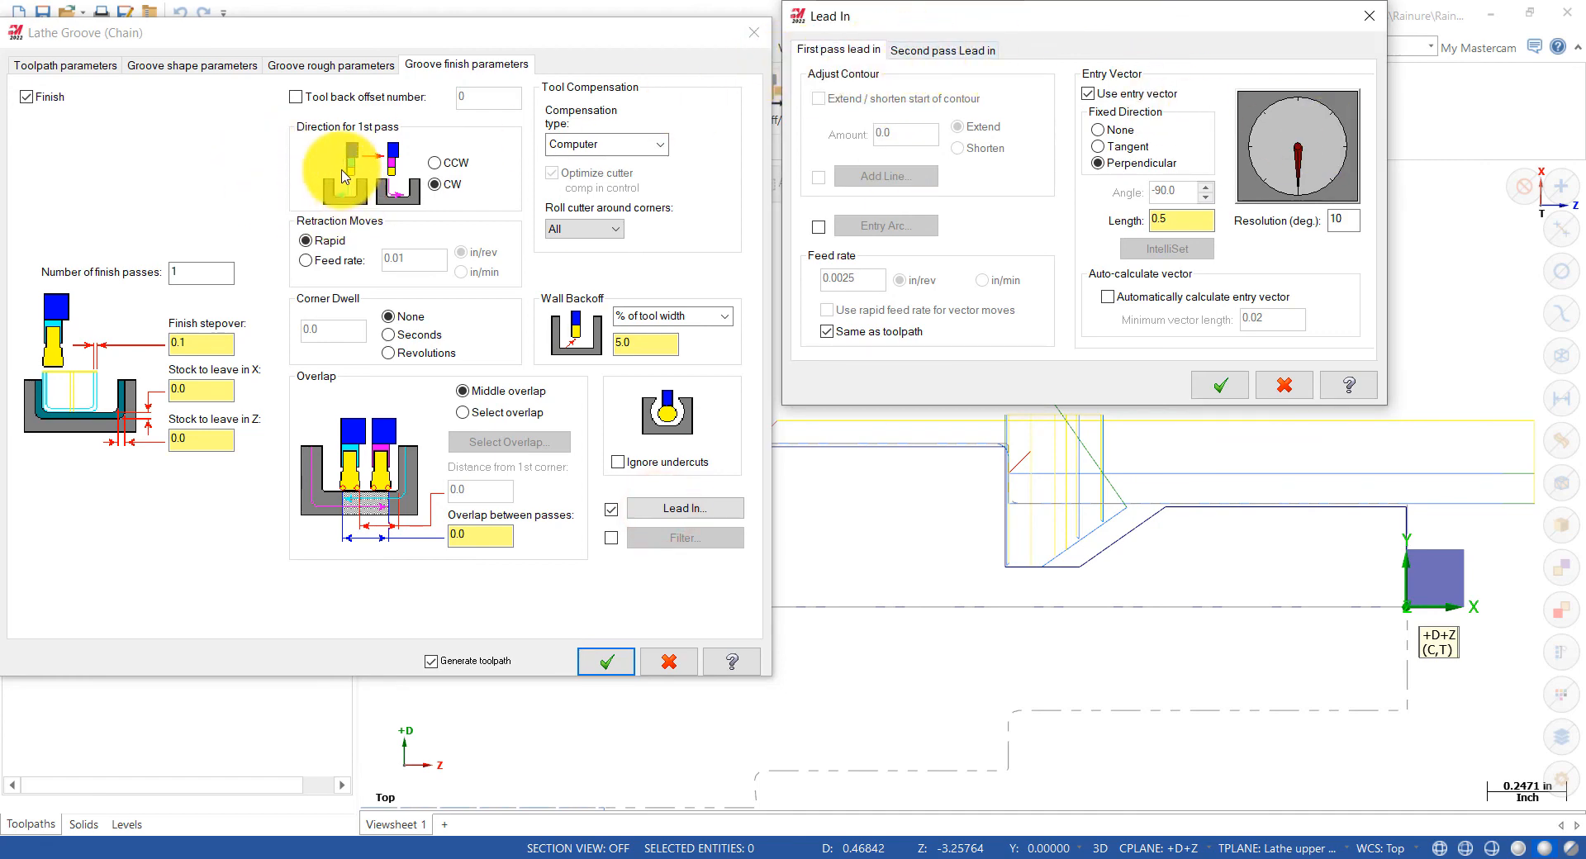
click(906, 48)
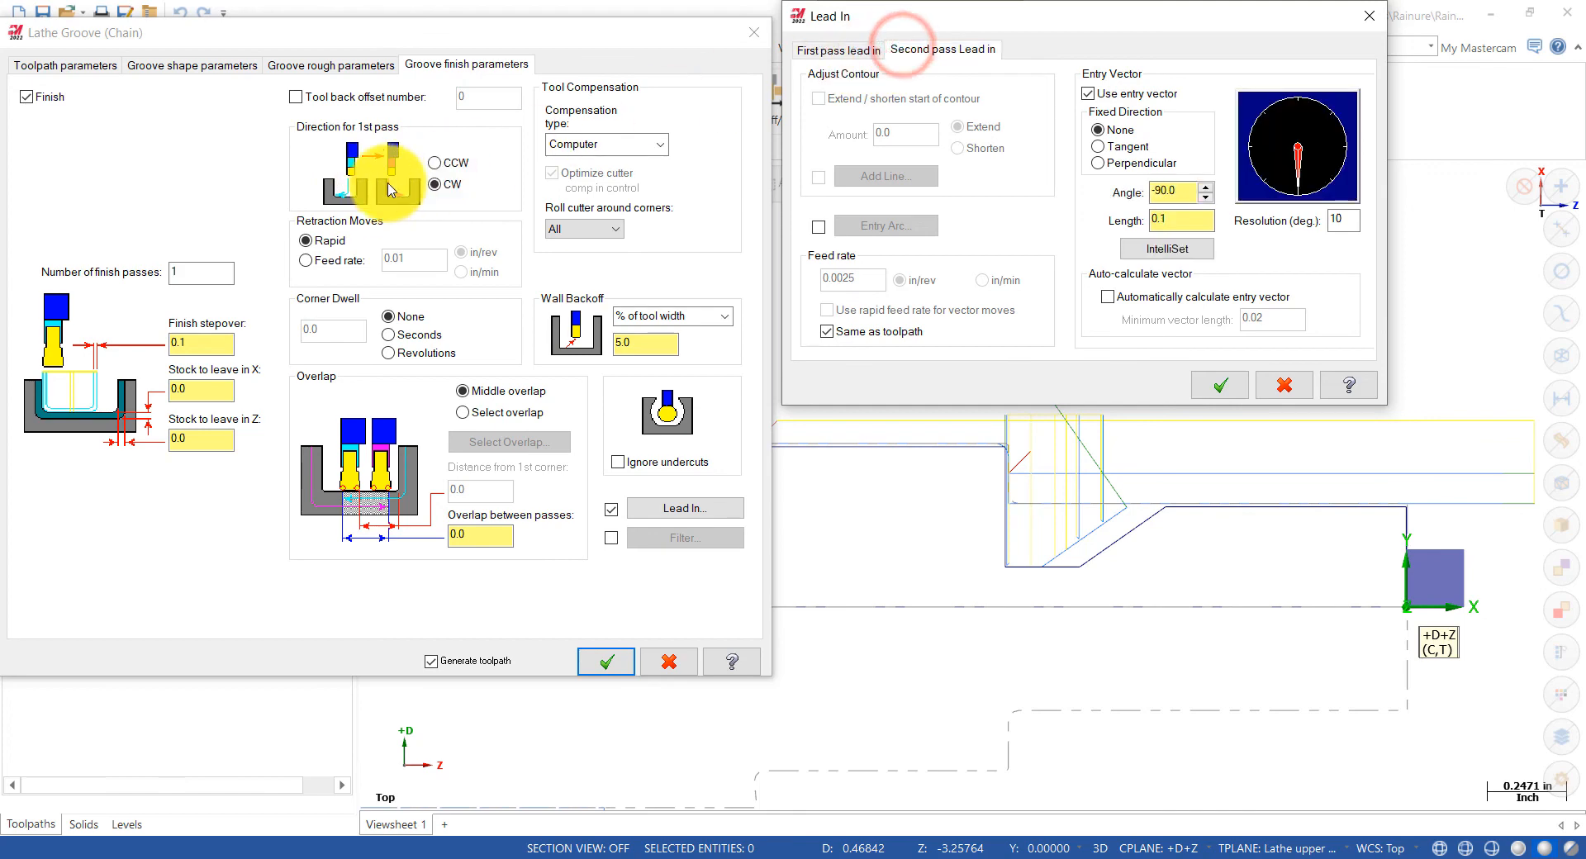
click(436, 163)
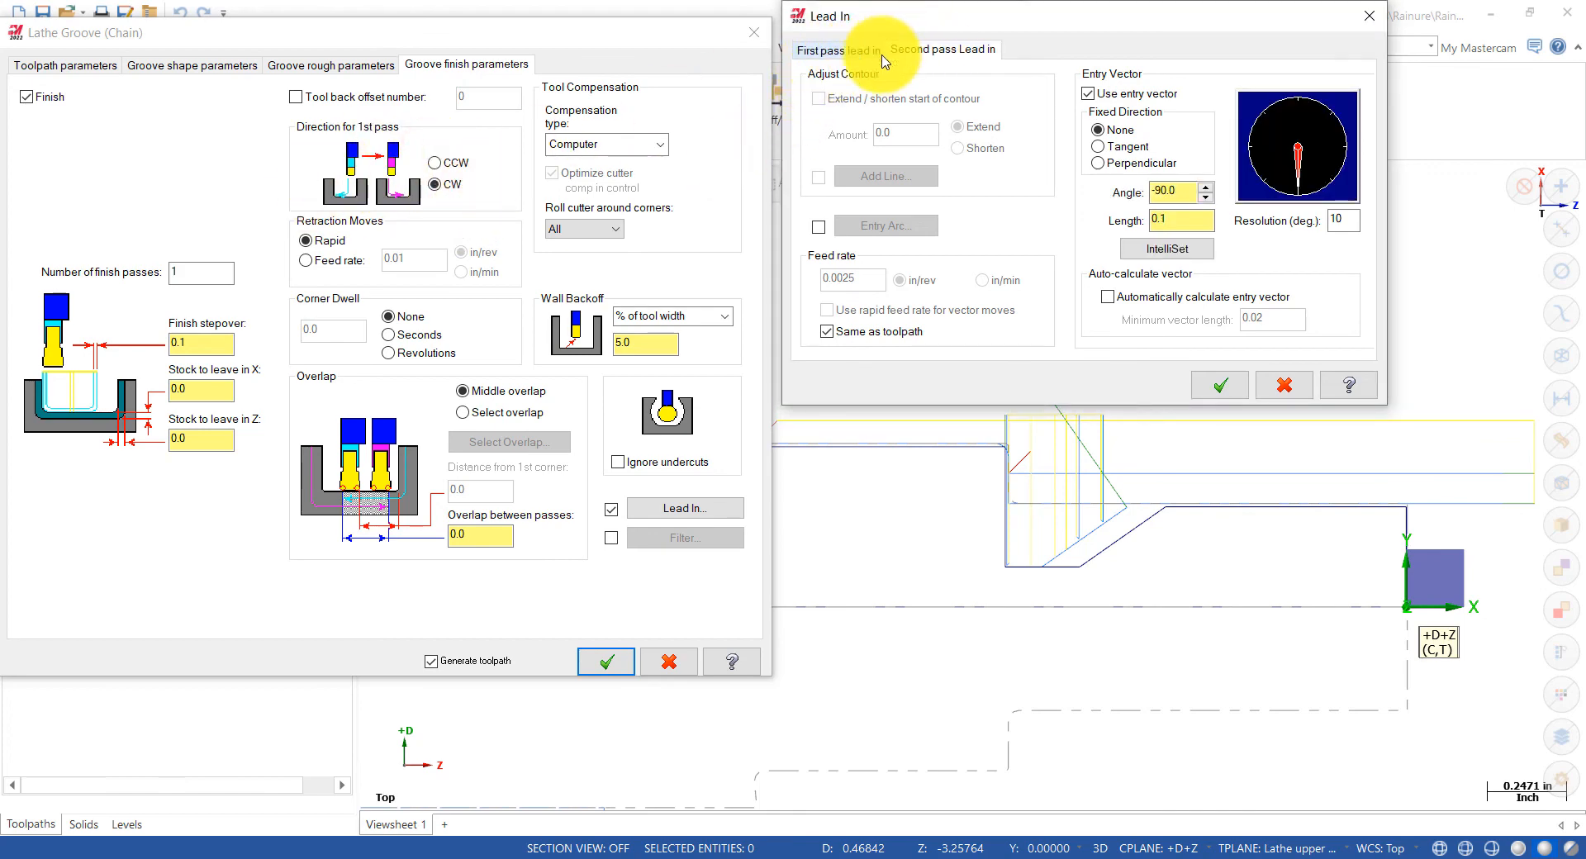
drag(854, 13, 843, 26)
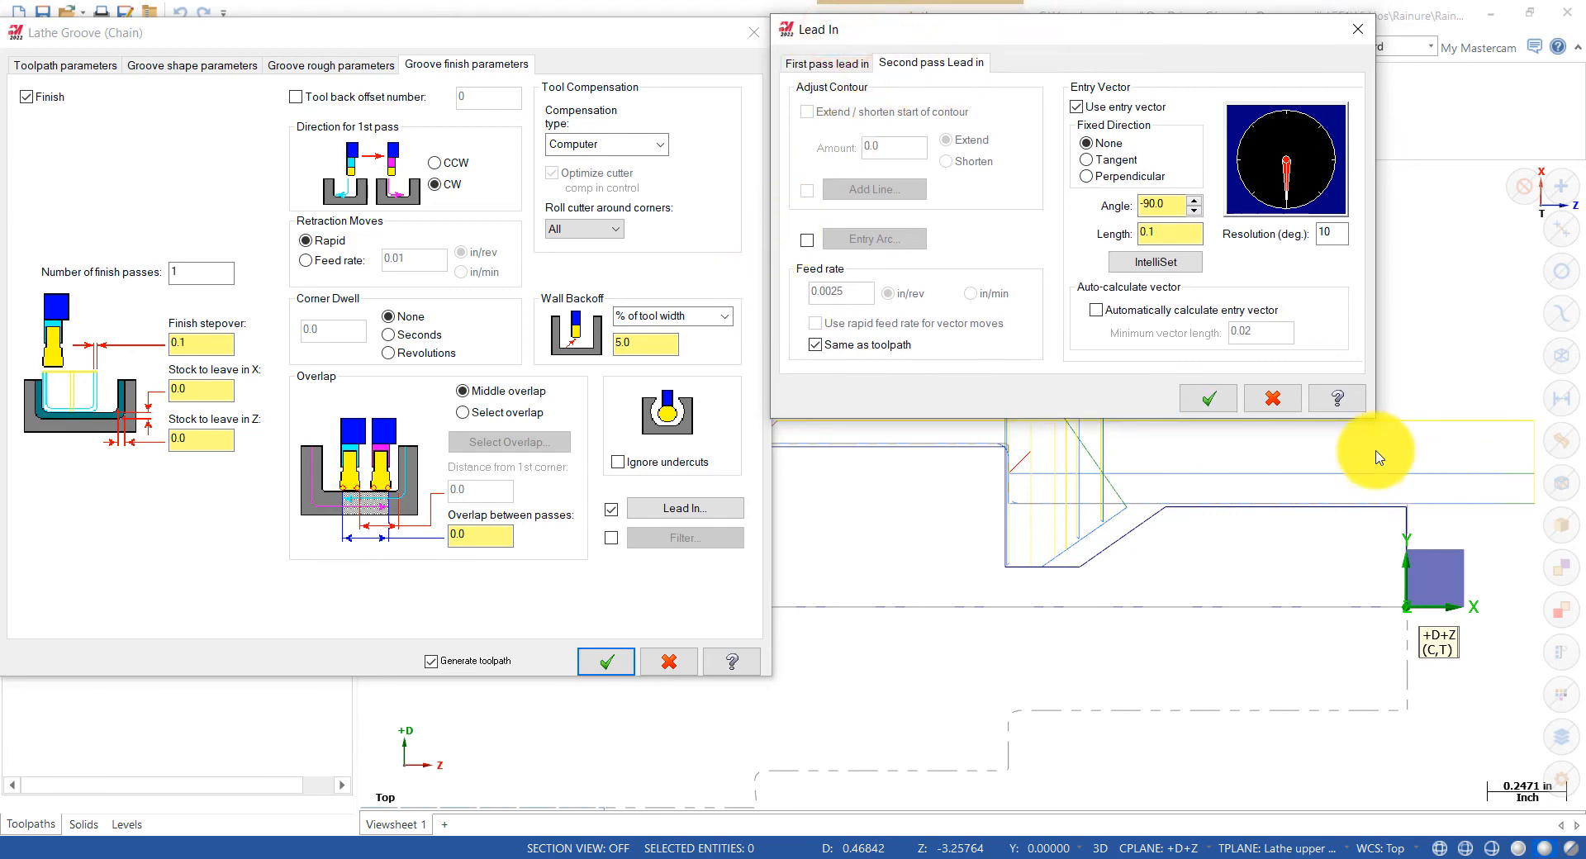
click(1272, 400)
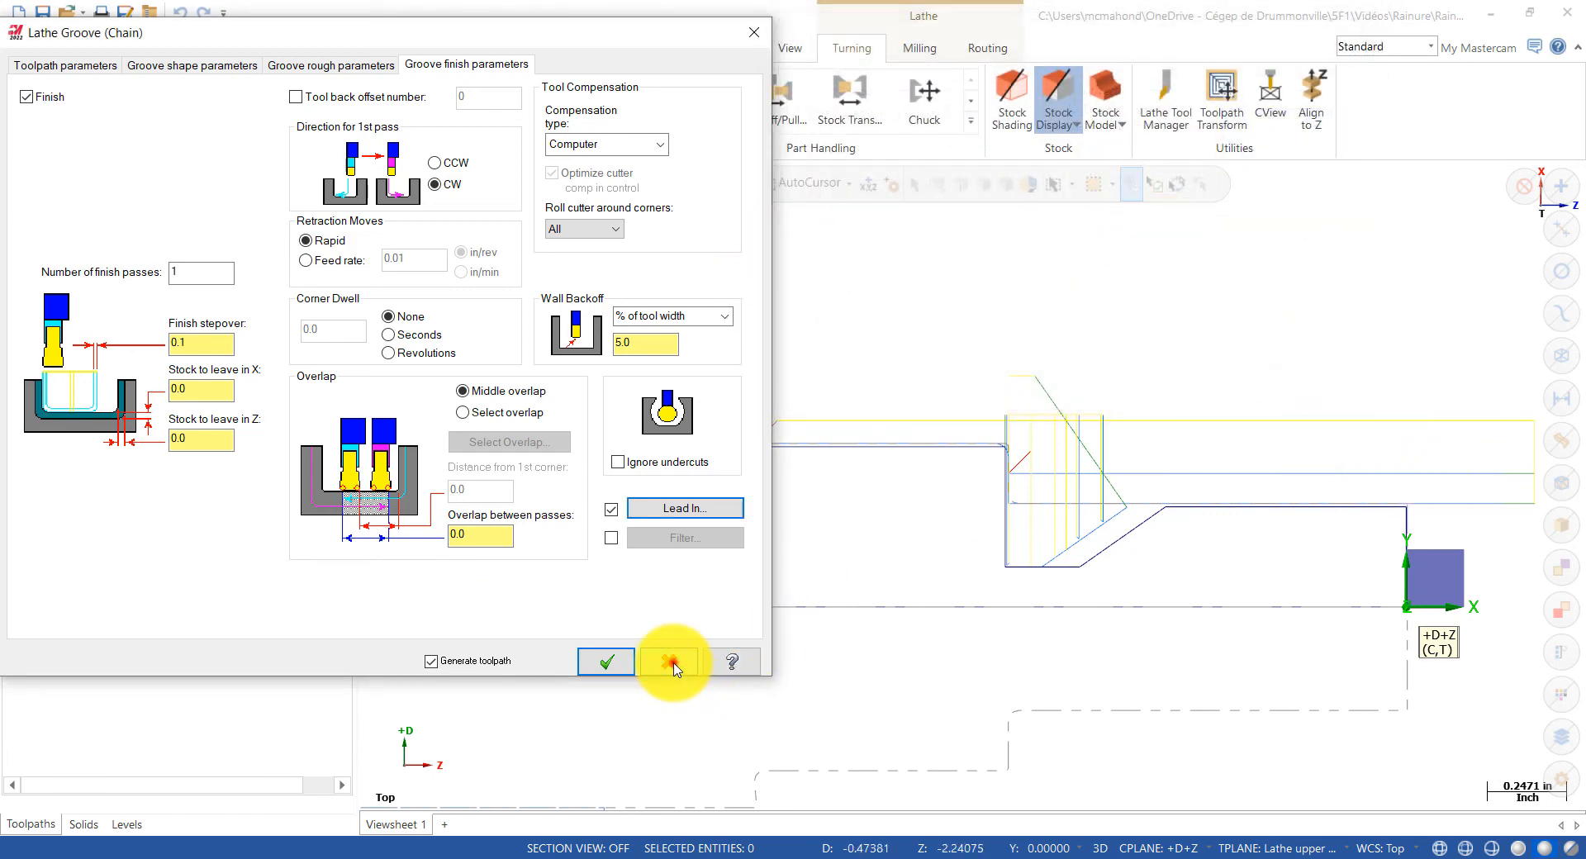